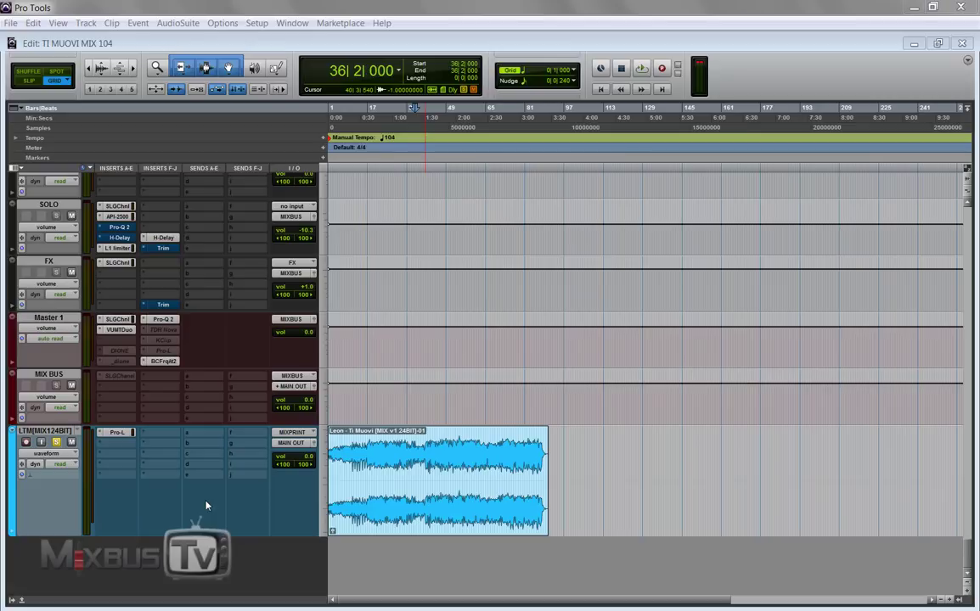
# - Play back the printed stereo mix on the LTM[MIX124BIT] track
pyautogui.hotkey('ctrl', ']')
pyautogui.press('space')
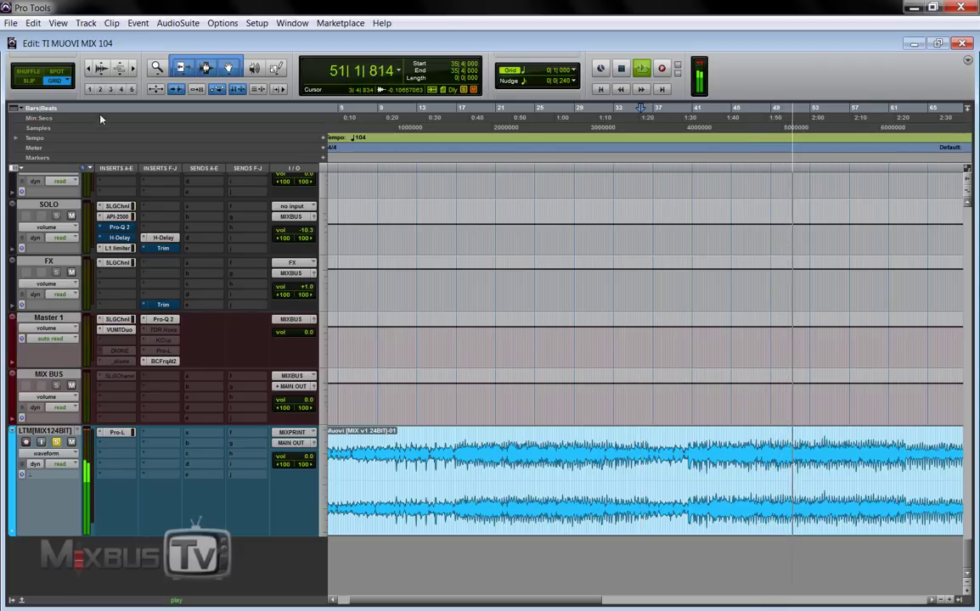
pyautogui.click(97, 68)
pyautogui.click(97, 69)
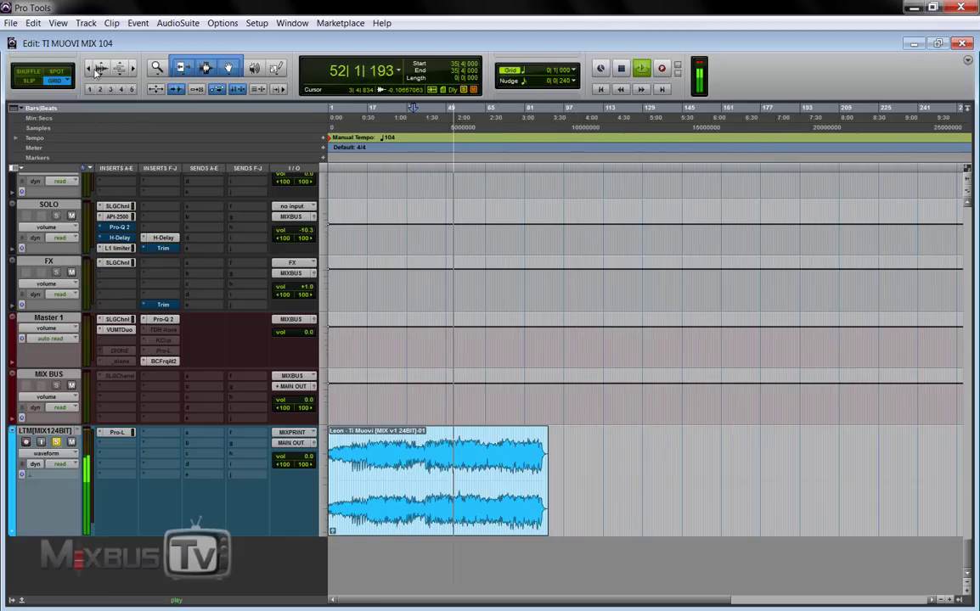
pyautogui.click(134, 69)
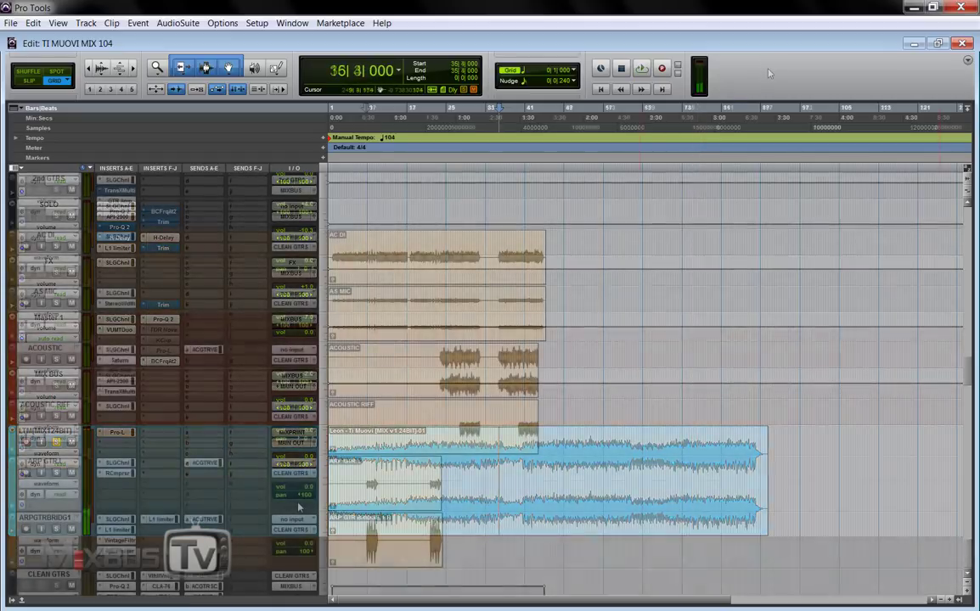
# - Look through the session's tracks from the bass drum and snares down to the bass, pad, music and delayed guitar tracks
pyautogui.scroll(10, 268, 452)
pyautogui.scroll(15, 298, 507)
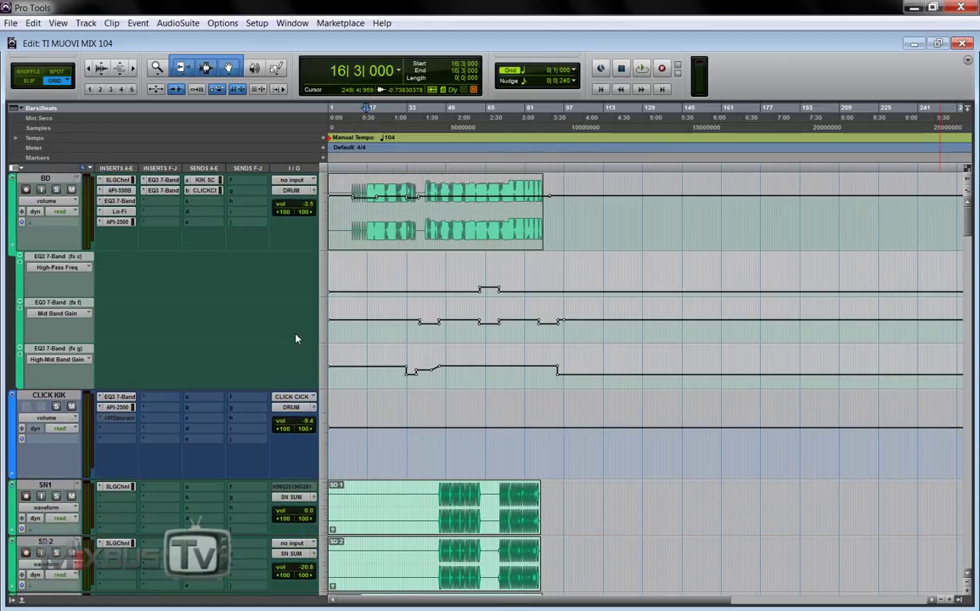
pyautogui.scroll(-3, 291, 250)
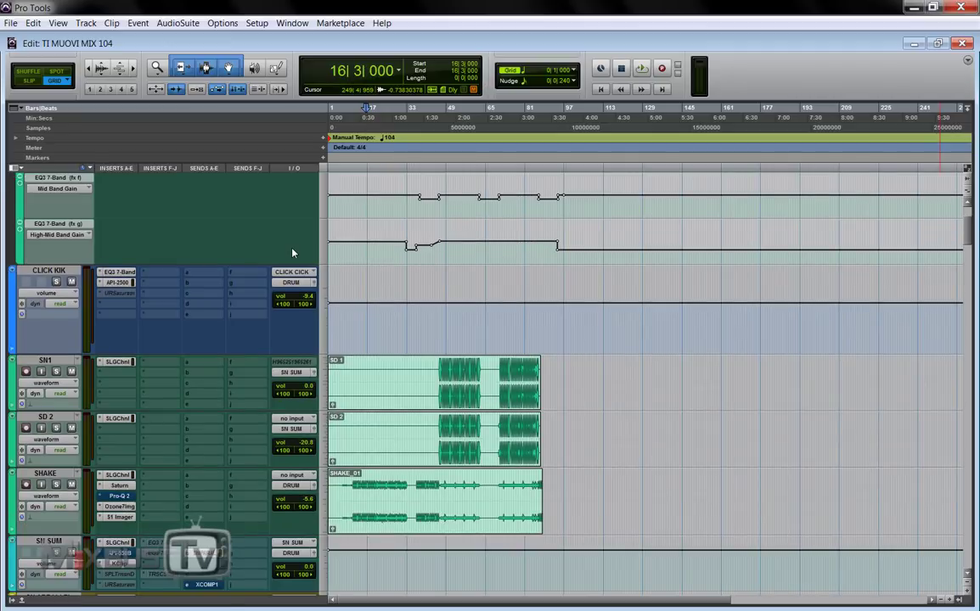
pyautogui.scroll(3, 291, 252)
pyautogui.scroll(-10, 292, 252)
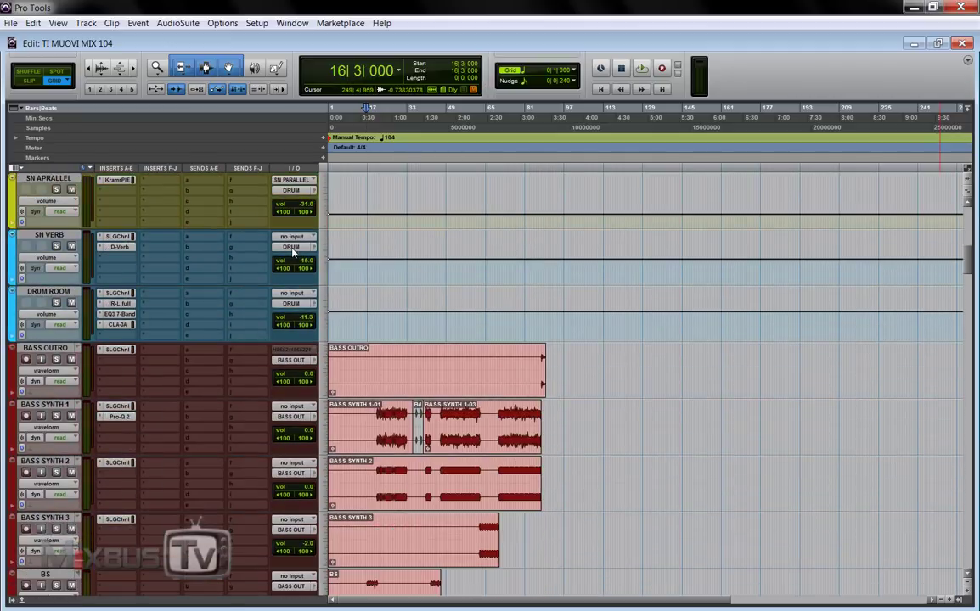
pyautogui.scroll(-2, 293, 251)
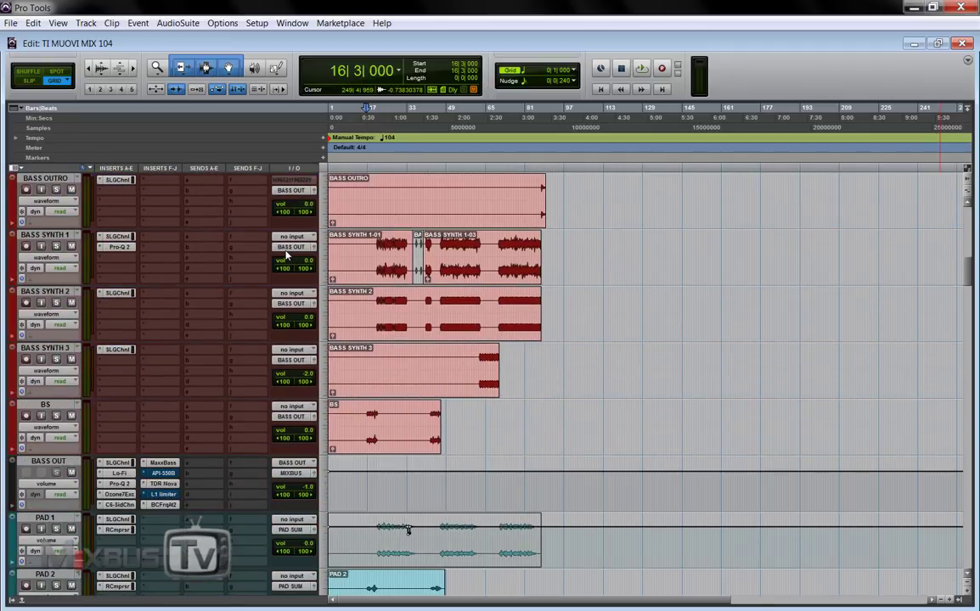
pyautogui.scroll(-6, 266, 259)
pyautogui.scroll(-4, 174, 280)
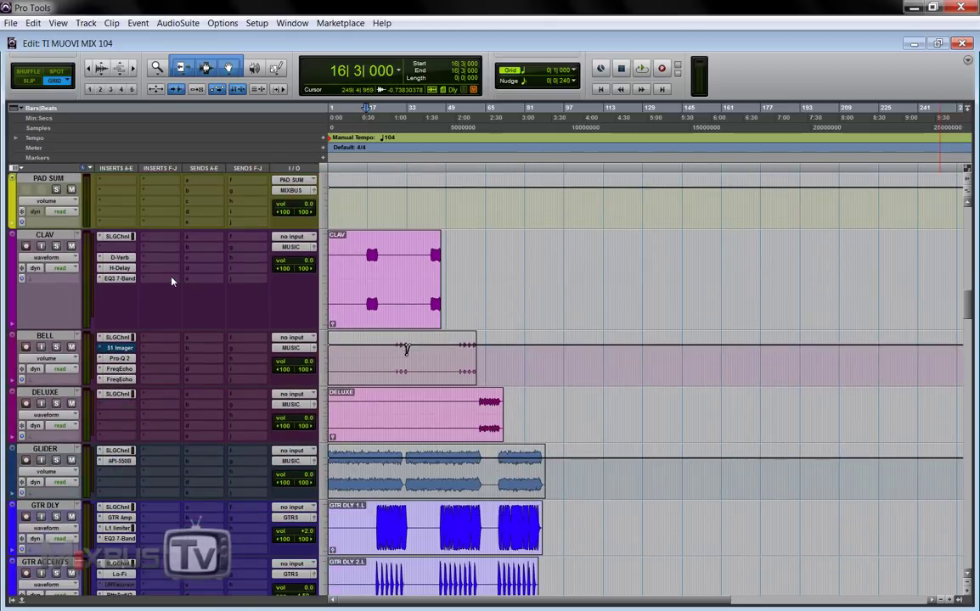
pyautogui.scroll(3, 174, 280)
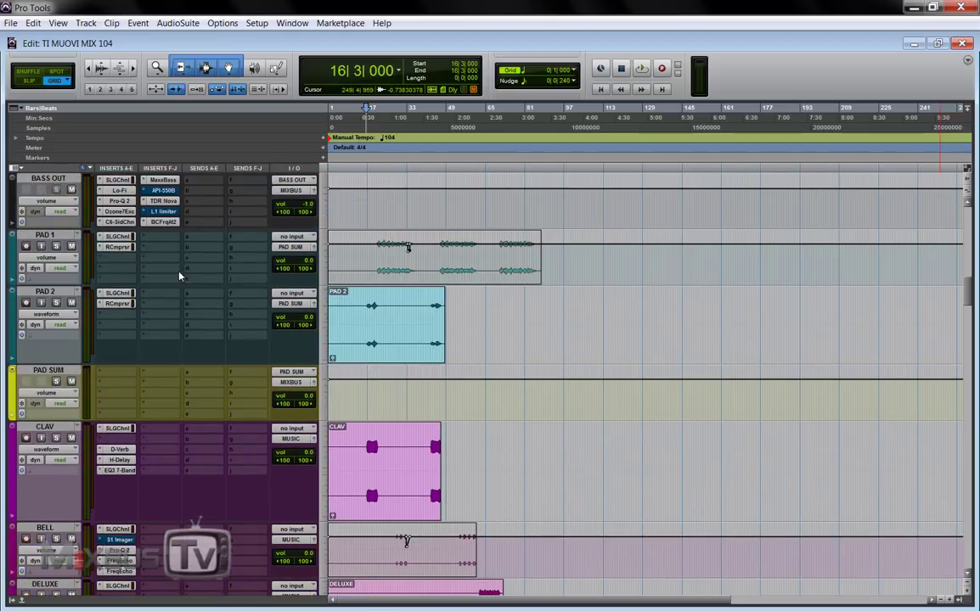
pyautogui.scroll(-7, 179, 276)
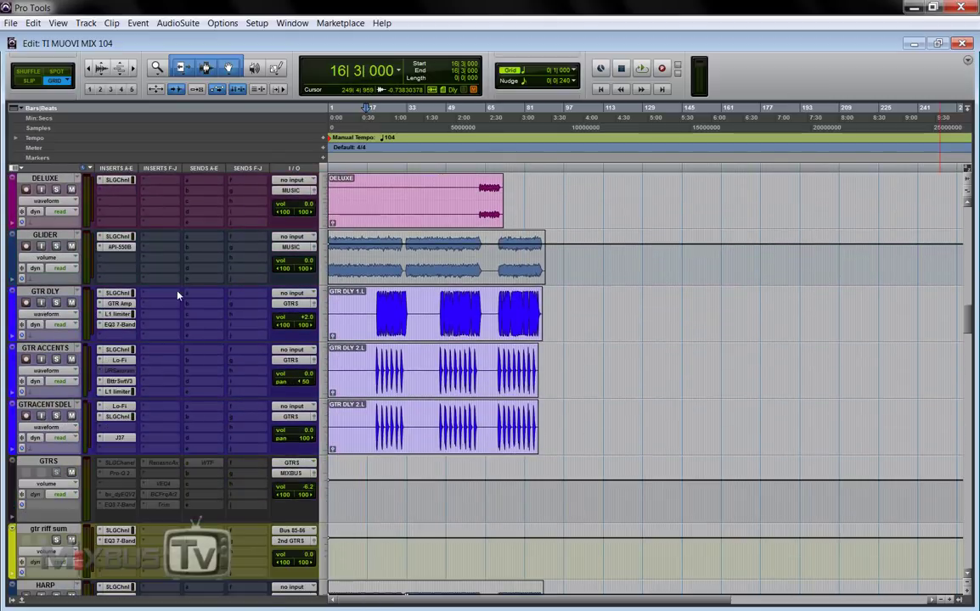
# - Go through the electric guitar tracks, selecting GTR DLY, GTR ACCENTS, GTR 57 L, GTR R1 L, LEAD BRIDGE and GTR BRIDGE in turn
pyautogui.click(61, 294)
pyautogui.click(53, 348)
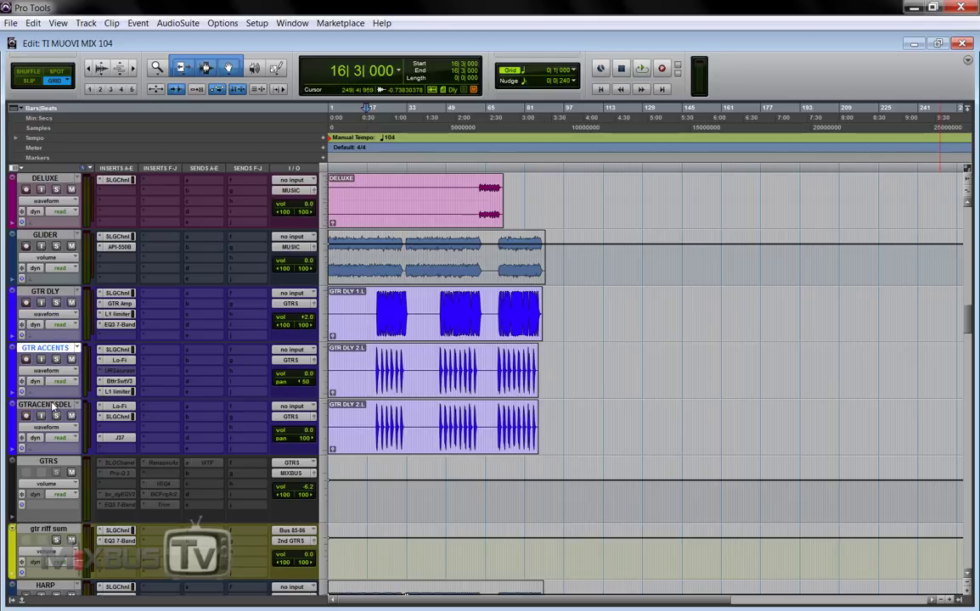
pyautogui.scroll(-6, 223, 295)
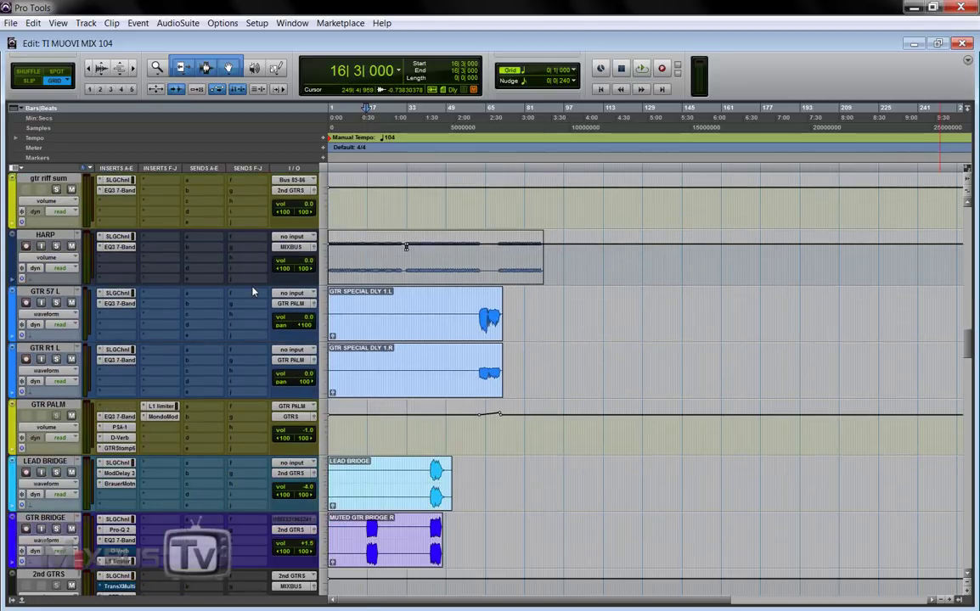
pyautogui.click(47, 291)
pyautogui.click(59, 349)
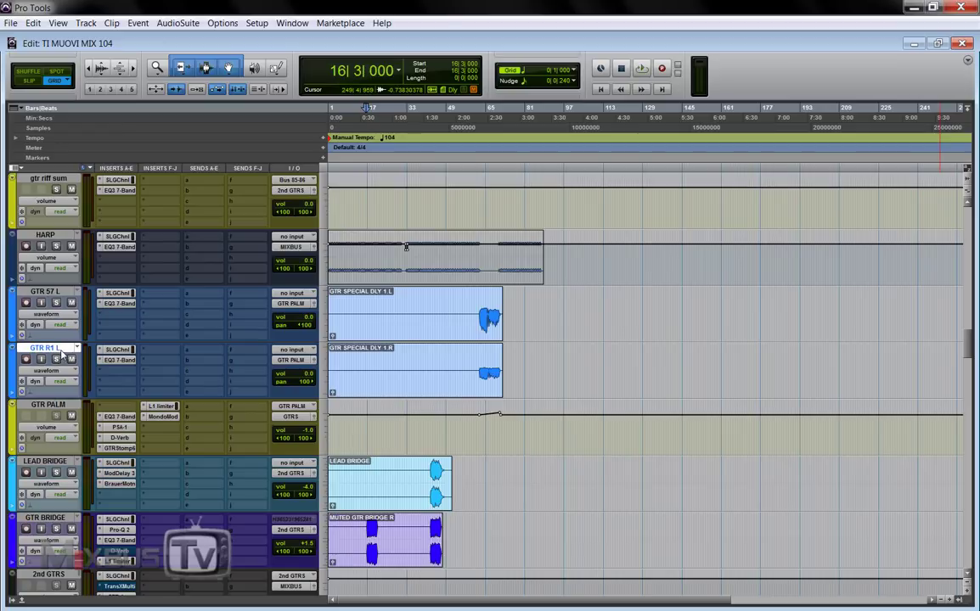
pyautogui.scroll(-2, 59, 349)
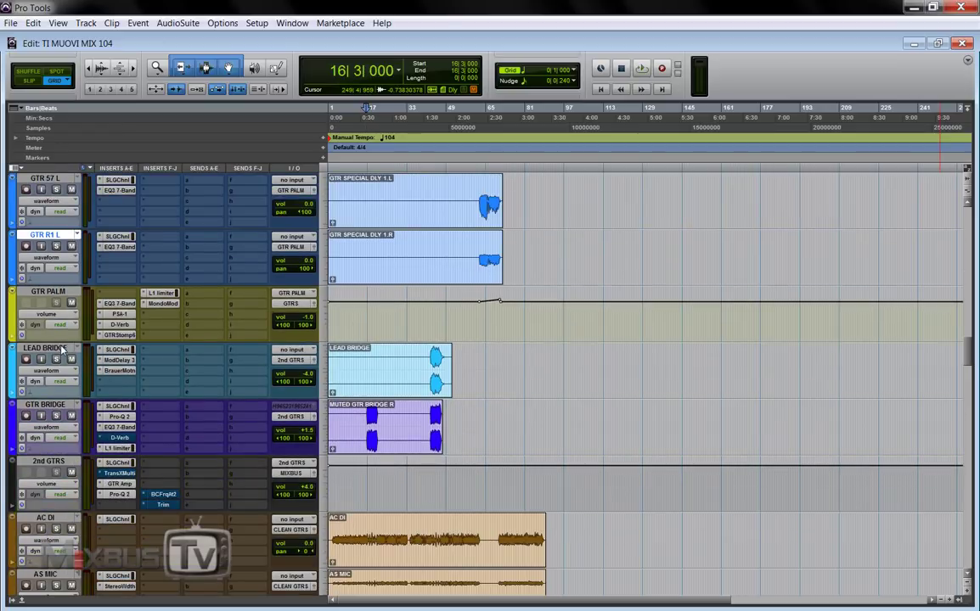
pyautogui.click(61, 349)
pyautogui.click(59, 405)
pyautogui.scroll(-3, 69, 390)
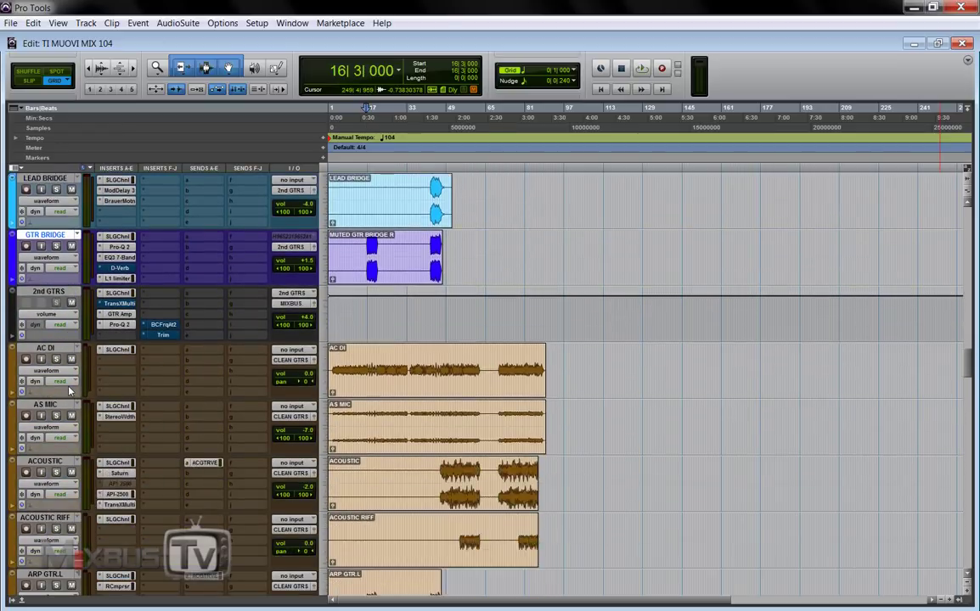
pyautogui.scroll(-2, 70, 390)
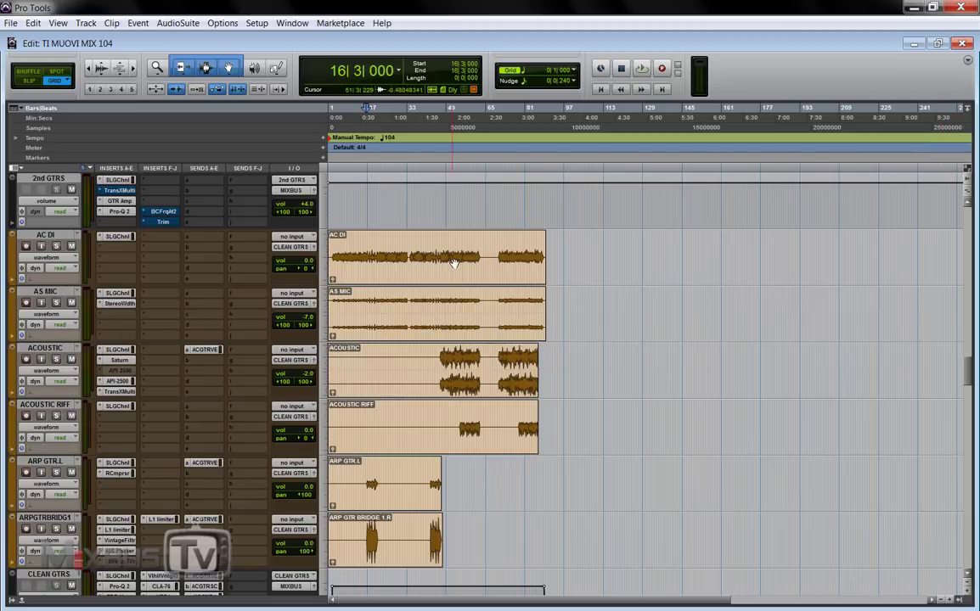
# - Highlight about bars 11 to 32 of the AC DI clip, then about bars 13 to 33 of the AS MIC clip
pyautogui.click(477, 289)
pyautogui.scroll(-1, 466, 287)
pyautogui.scroll(1, 466, 286)
pyautogui.hotkey('ctrl', ']')
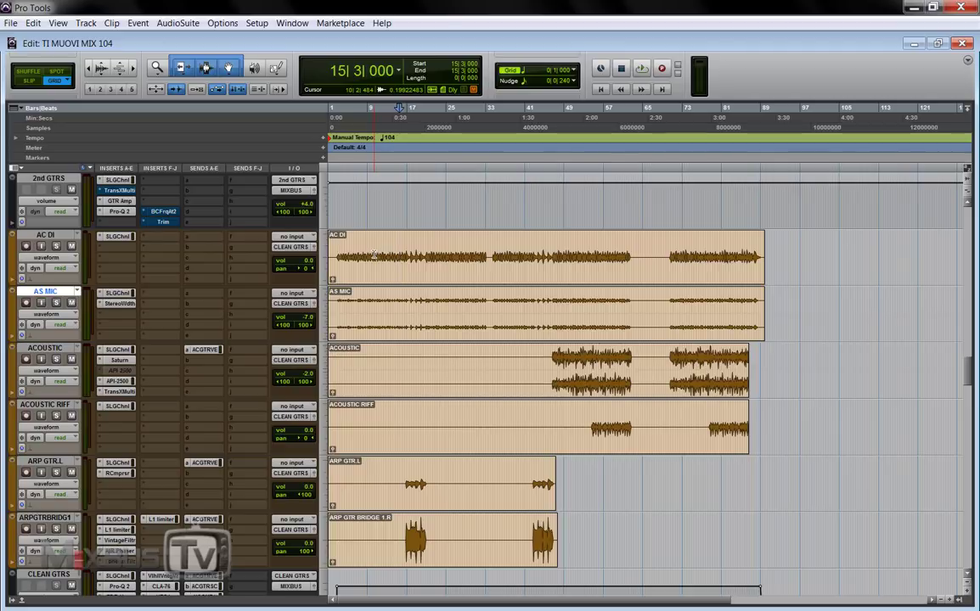
pyautogui.moveTo(381, 255); pyautogui.dragTo(484, 246)
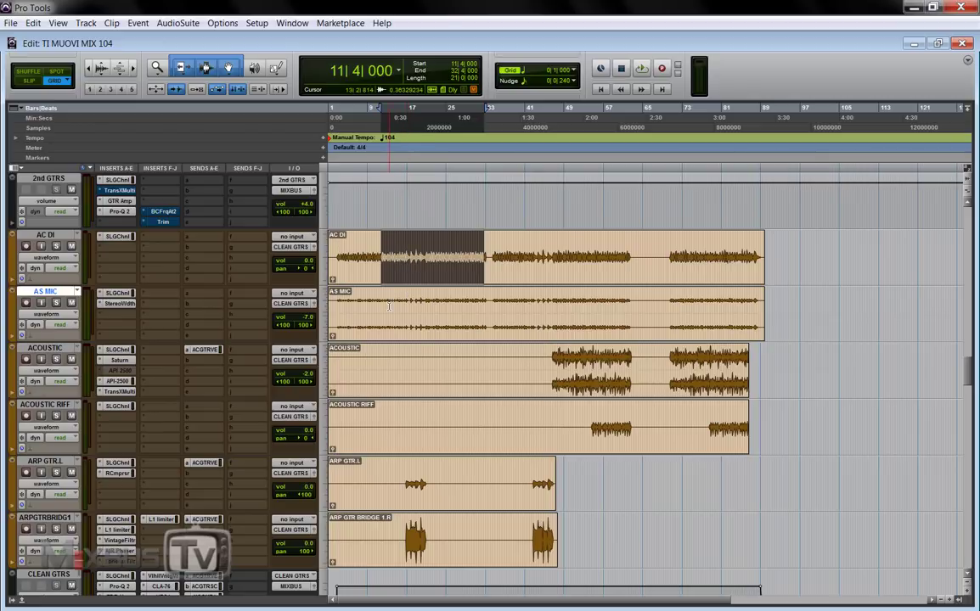
pyautogui.moveTo(389, 307); pyautogui.dragTo(486, 293)
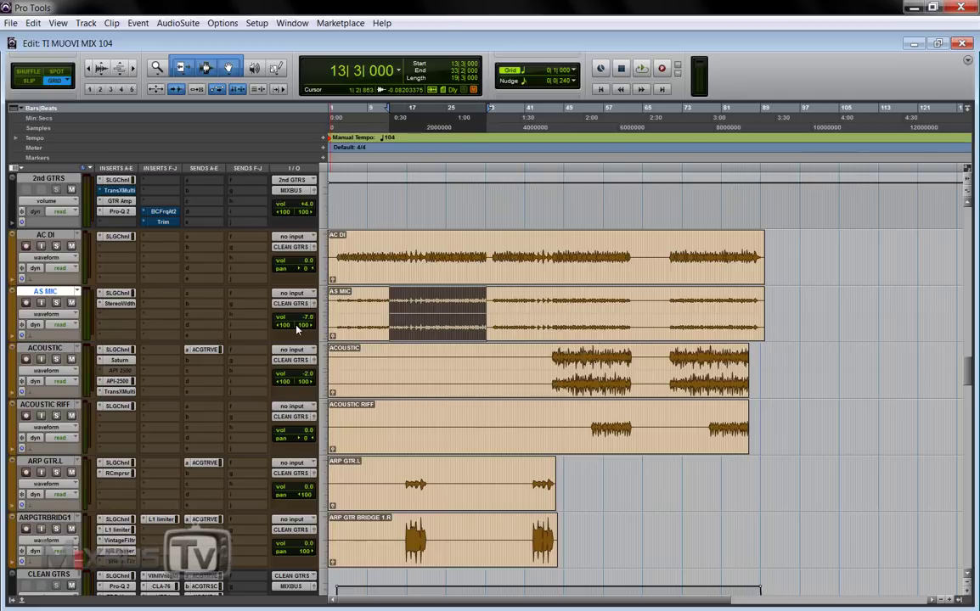
# - Highlight the first played passage of the ACOUSTIC clip, then that of the ACOUSTIC RIFF clip, both ending around bar 63
pyautogui.moveTo(551, 356); pyautogui.dragTo(634, 356)
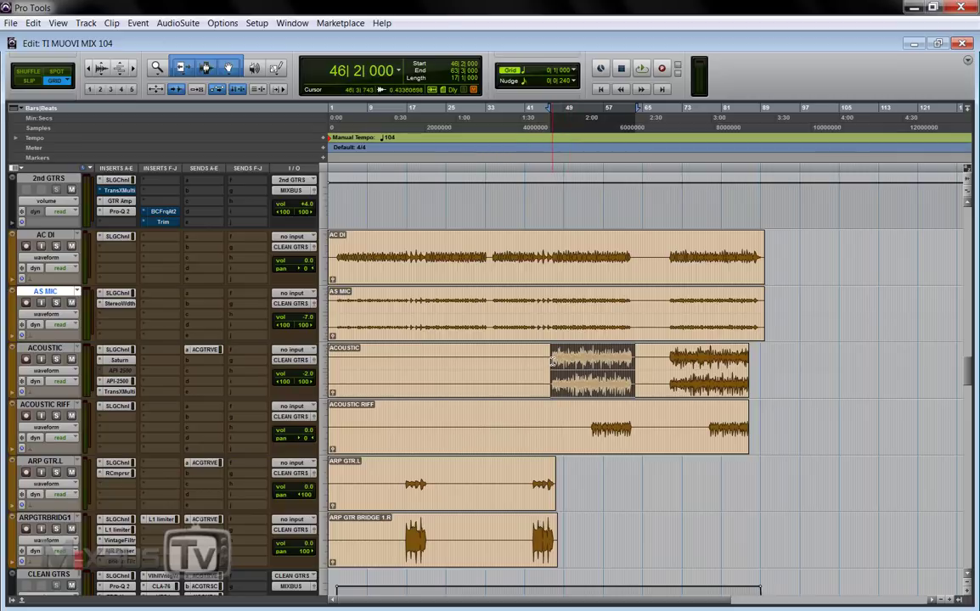
pyautogui.scroll(-1, 560, 365)
pyautogui.click(575, 371)
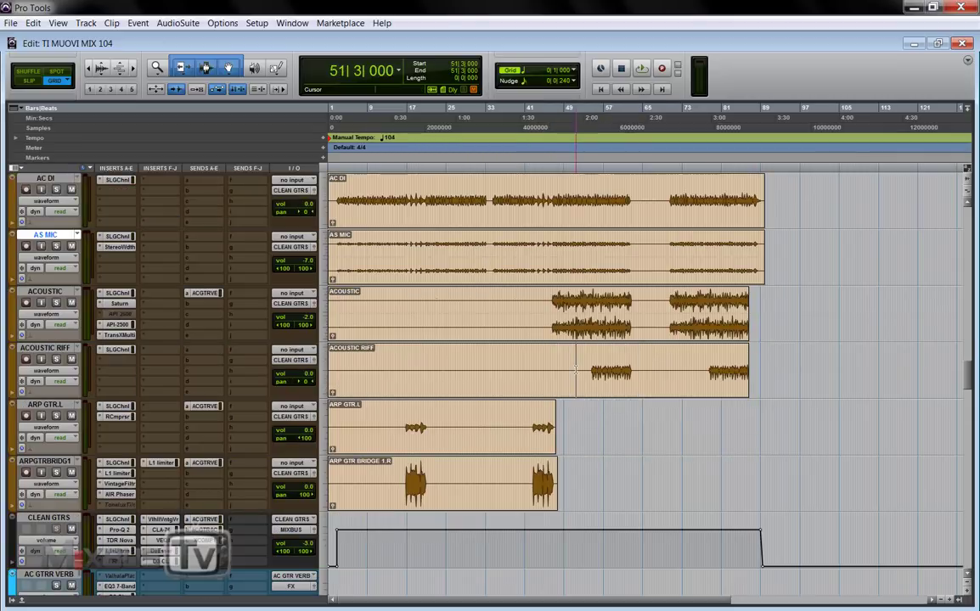
pyautogui.moveTo(575, 371); pyautogui.dragTo(633, 367)
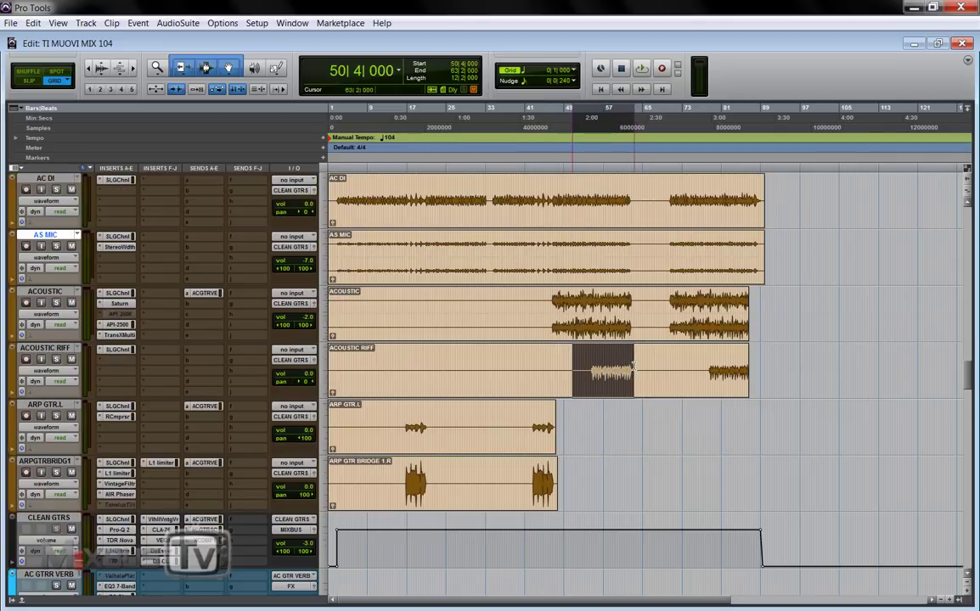
# - Highlight the first arpeggio passage on ARP GTR.L, about bars 16 to 21, then shift the selection to the ARPGTRBRIDG1 track
pyautogui.click(413, 428)
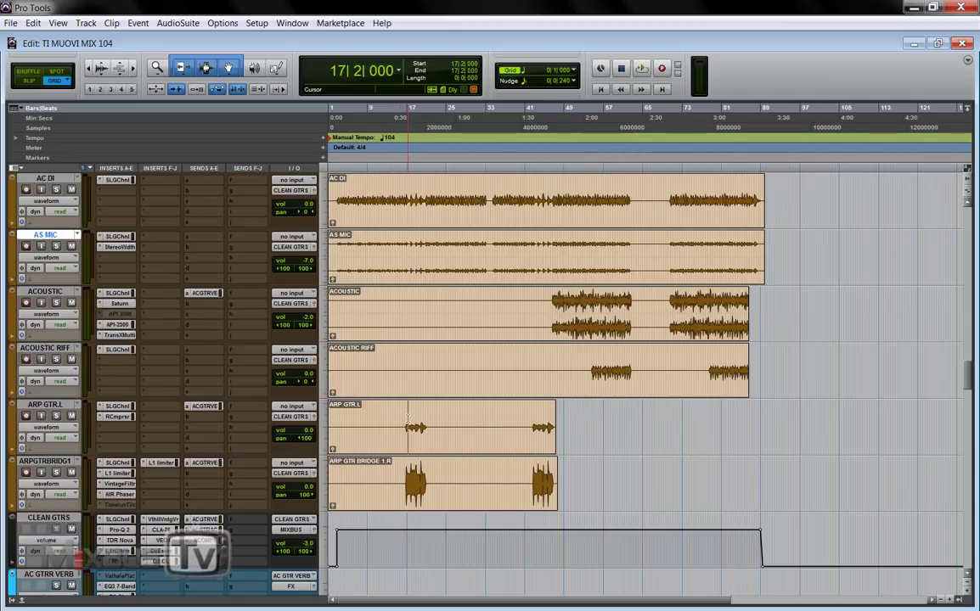
pyautogui.hotkey('ctrl', ']')
pyautogui.hotkey('ctrl', ']')
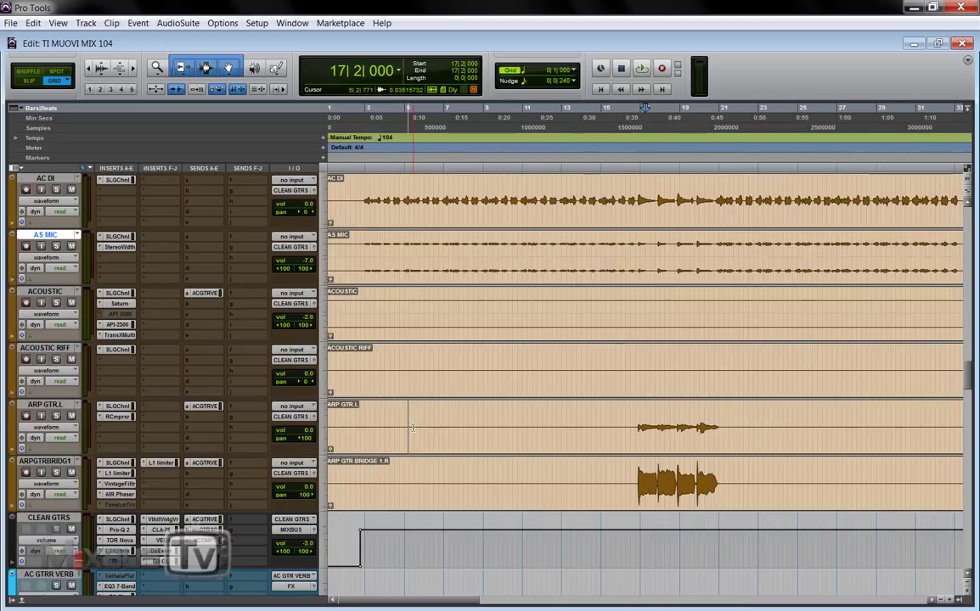
pyautogui.click(631, 416)
pyautogui.moveTo(631, 416); pyautogui.dragTo(722, 429)
pyautogui.hotkey('ctrl', '[')
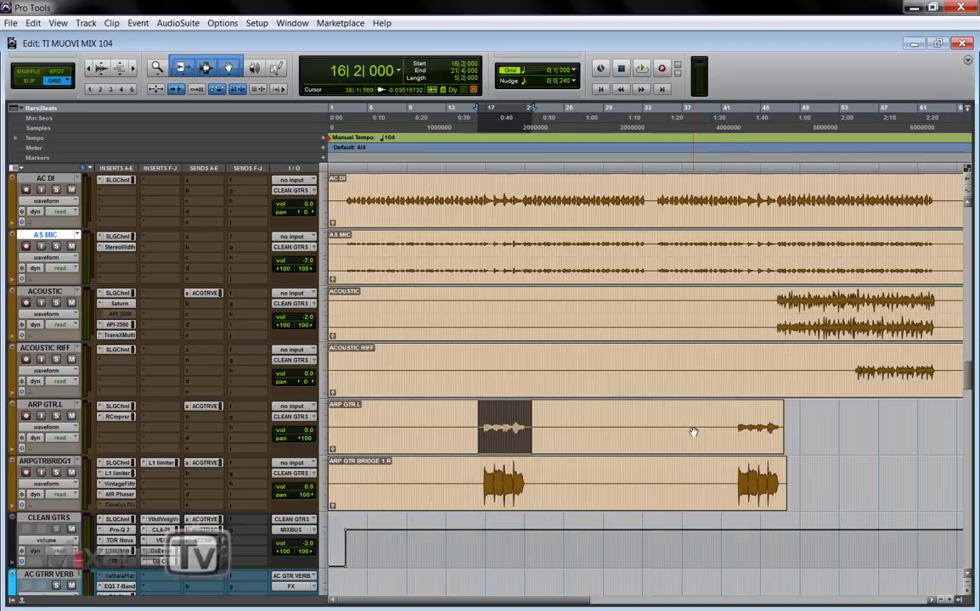
pyautogui.press(';')
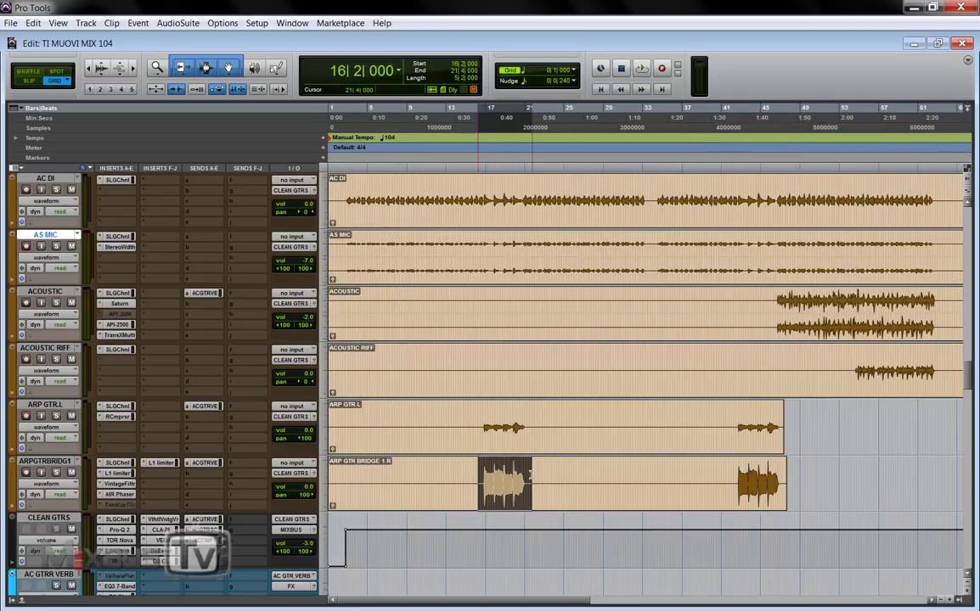
pyautogui.hotkey('ctrl', '[')
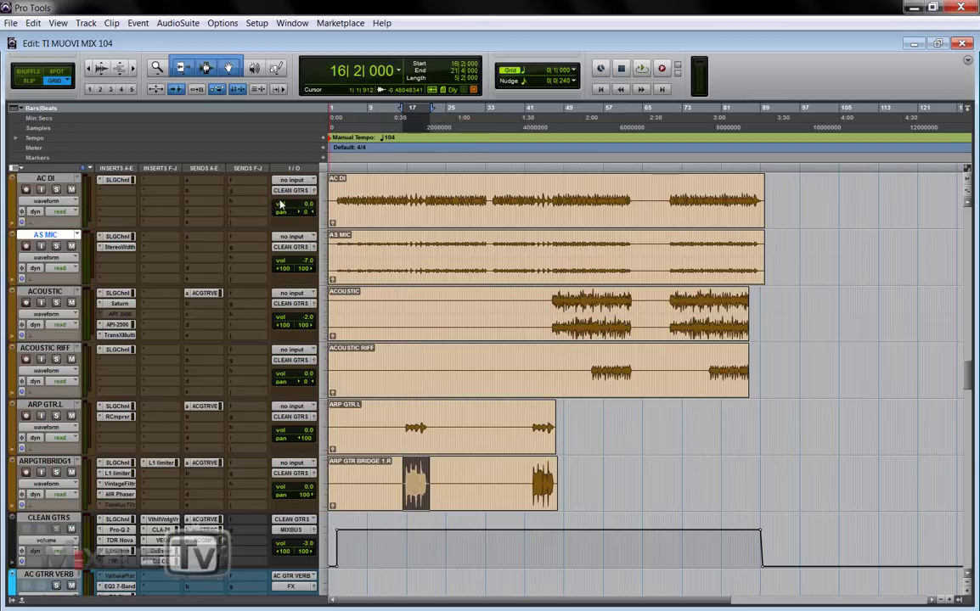
# - Select the six acoustic guitar tracks from AC DI to ARPGTRBRIDG1, then select only their CLEAN GTRS bus
pyautogui.click(59, 182)
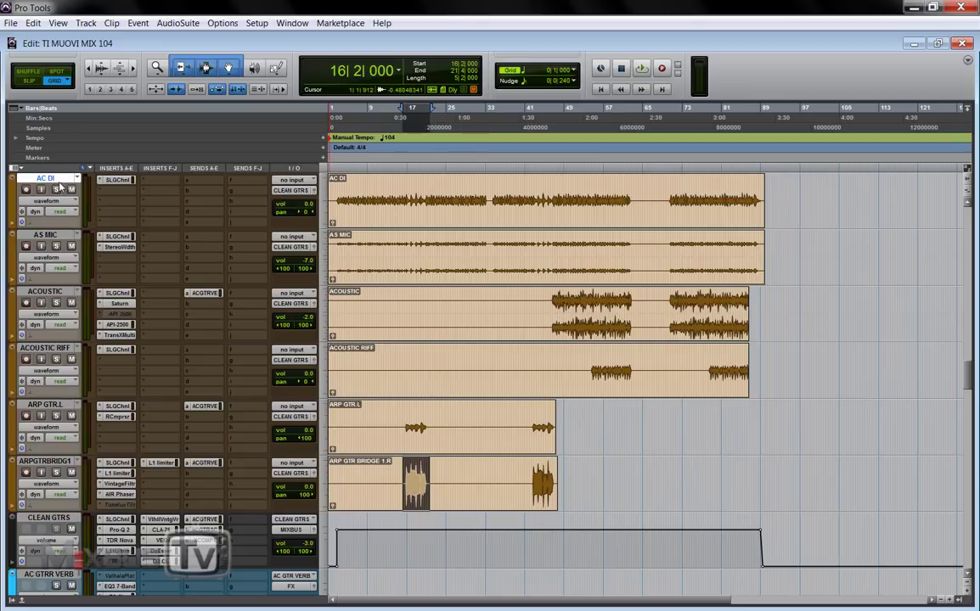
pyautogui.keyDown('shift'); pyautogui.click(68, 463); pyautogui.keyUp('shift')
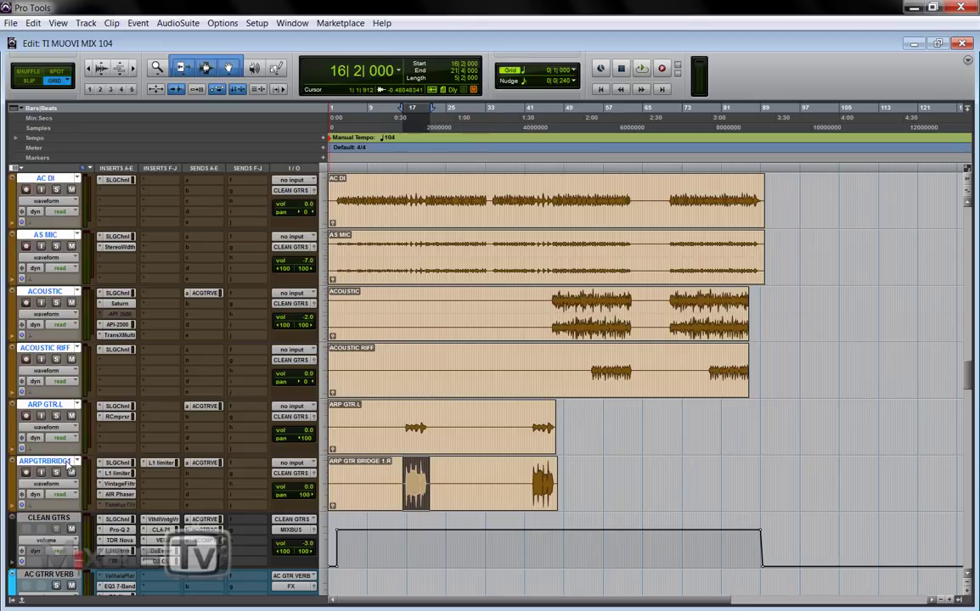
pyautogui.click(62, 519)
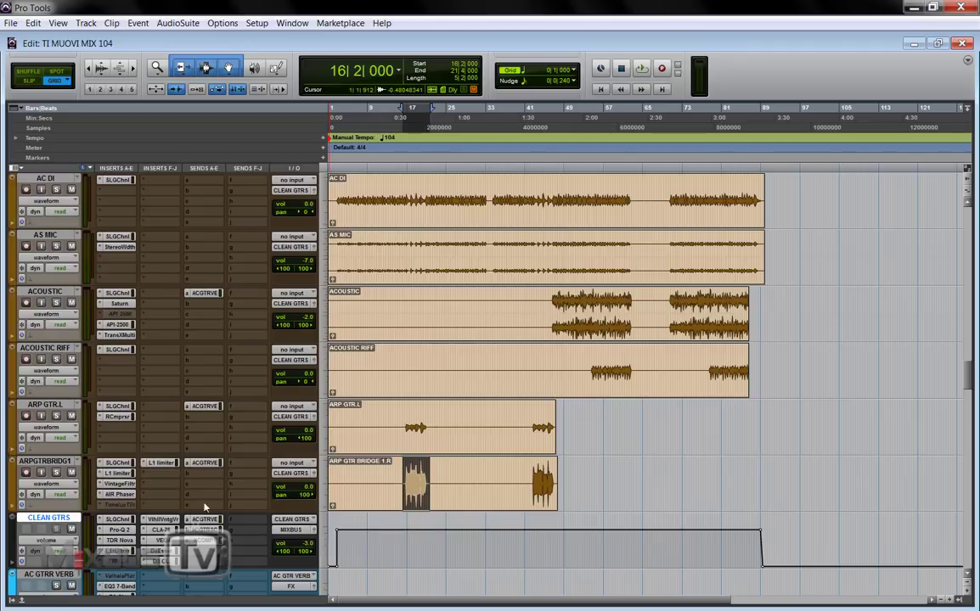
# - Solo the AC DI track and bypass the EQ section in its SSLGChannel plug-in, closing the plug-in window when done
pyautogui.click(57, 189)
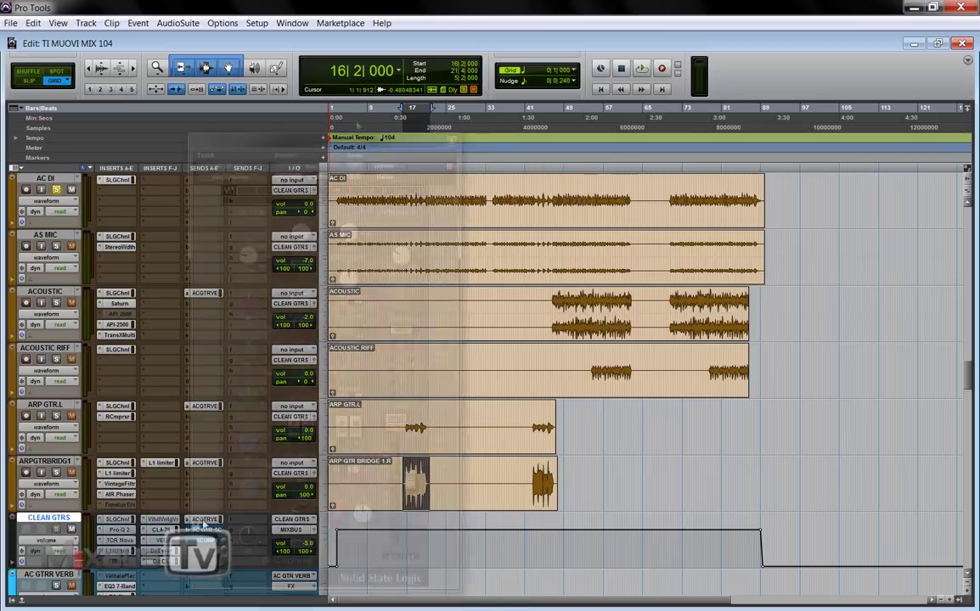
pyautogui.click(117, 180)
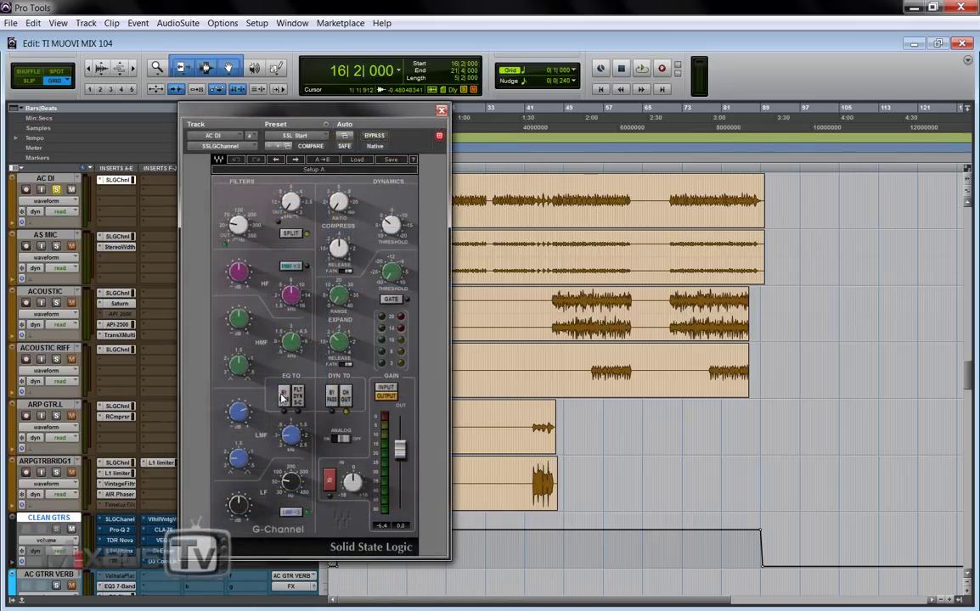
pyautogui.click(283, 395)
pyautogui.moveTo(408, 119); pyautogui.dragTo(440, 132)
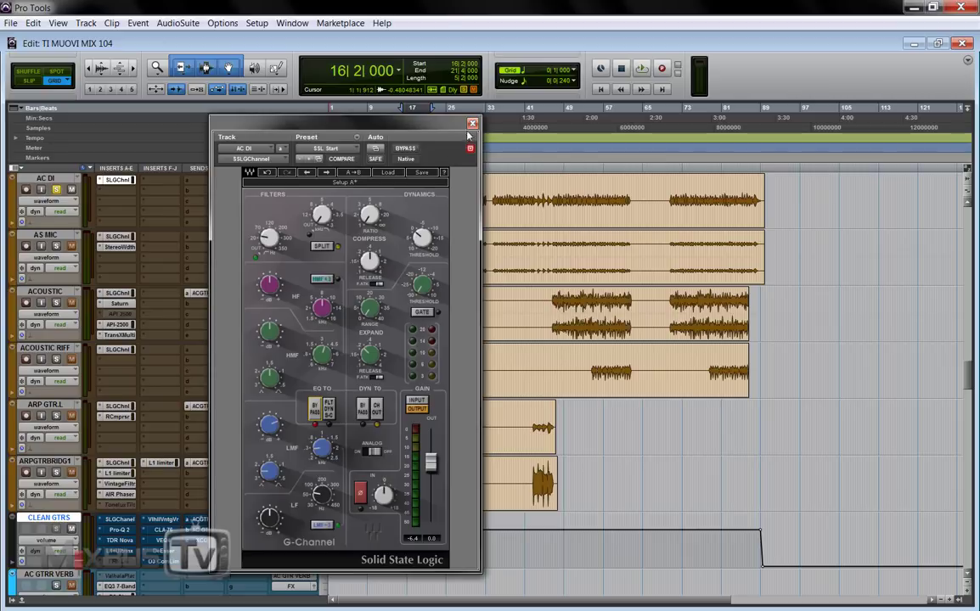
pyautogui.hotkey('ctrl', 'w')
# - Play the soloed AC DI track from bar 9, beat 2, with a closer horizontal view of its waveform
pyautogui.click(367, 188)
pyautogui.press('space')
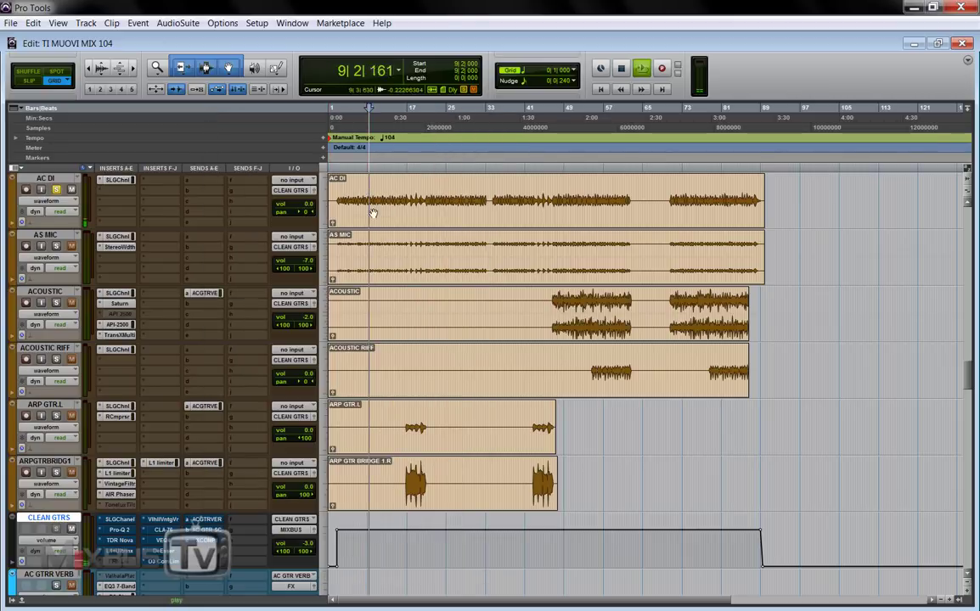
pyautogui.hotkey('ctrl', ']')
pyautogui.hotkey('ctrl', ']')
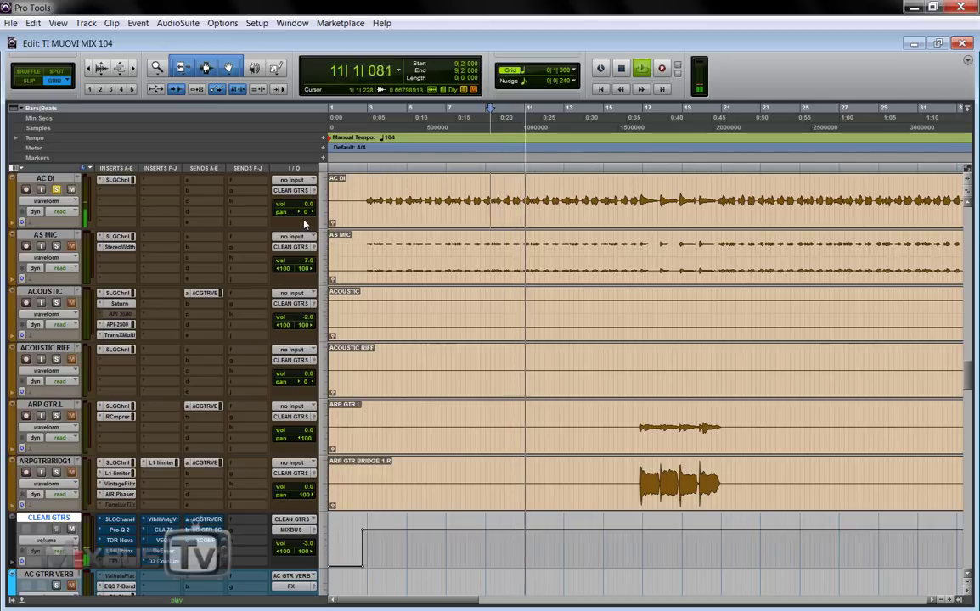
# - Re-enable the EQ section of AC DI's SSLGChannel plug-in during playback, then stop playback
pyautogui.hotkey('ctrl', '[')
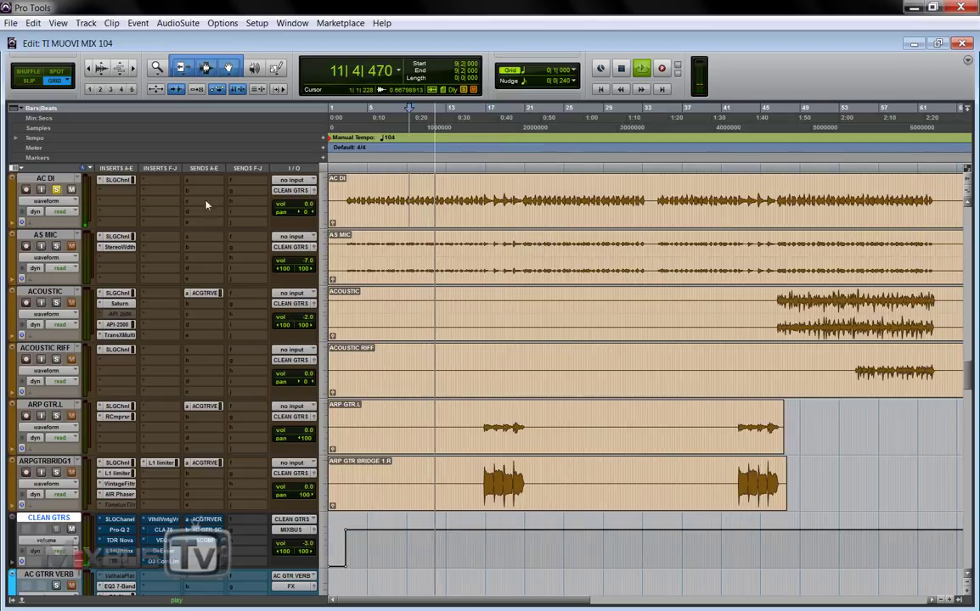
pyautogui.click(116, 179)
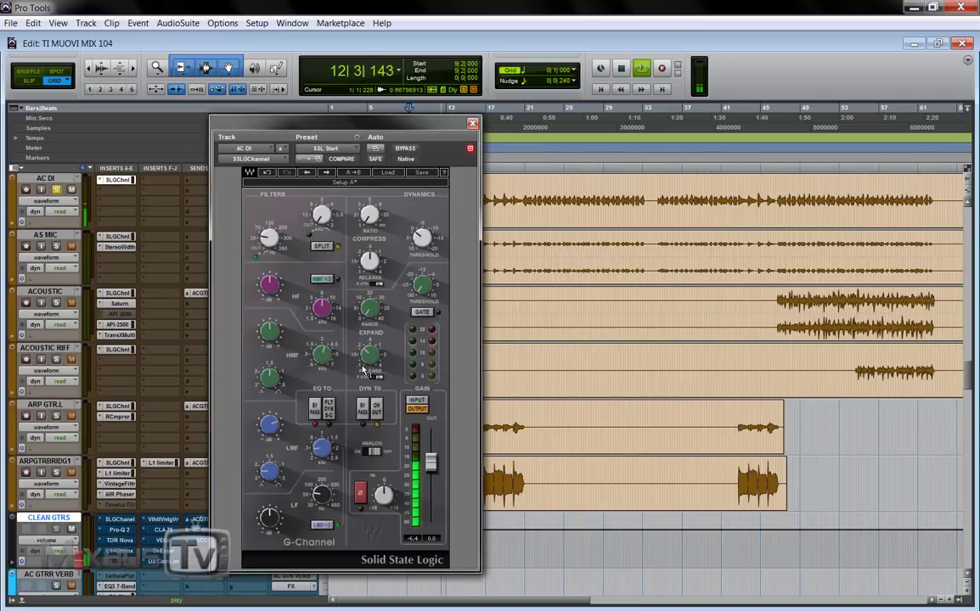
pyautogui.click(315, 407)
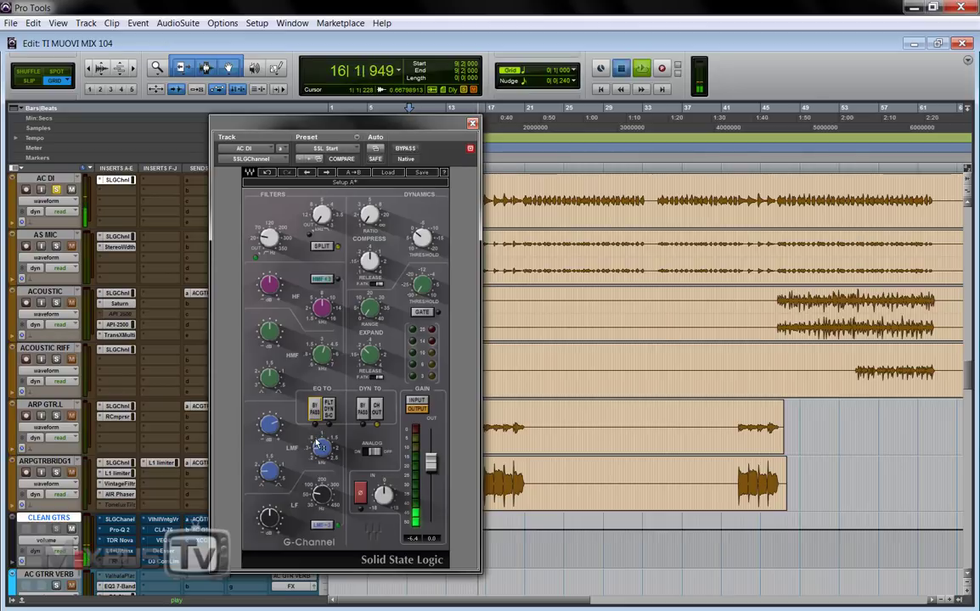
pyautogui.press('space')
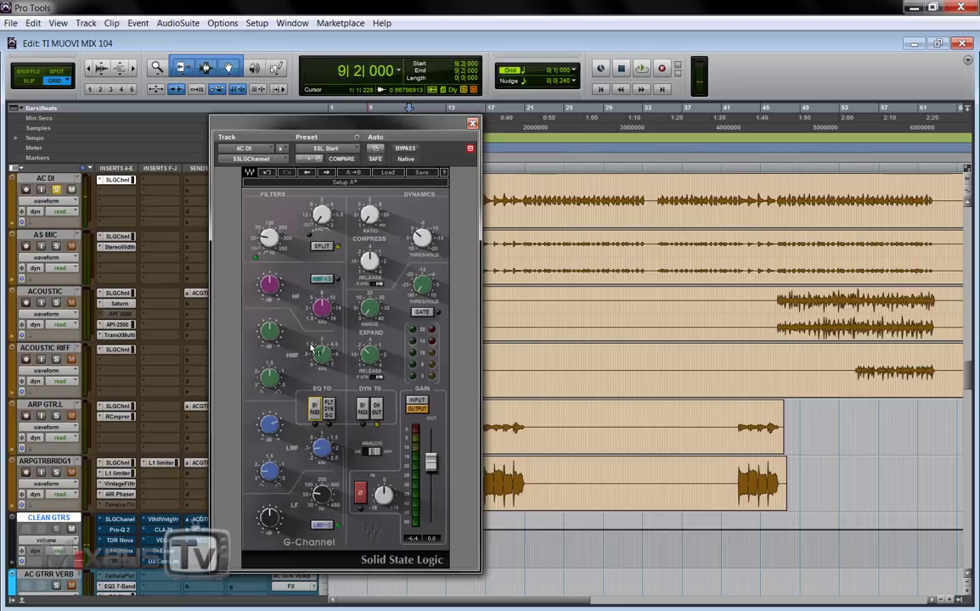
# - Examine the filter and LMF settings in AC DI's SSLGChannel, audition the EQ against bypass from bar 9, beat 2, and close the plug-in
pyautogui.moveTo(262, 239)
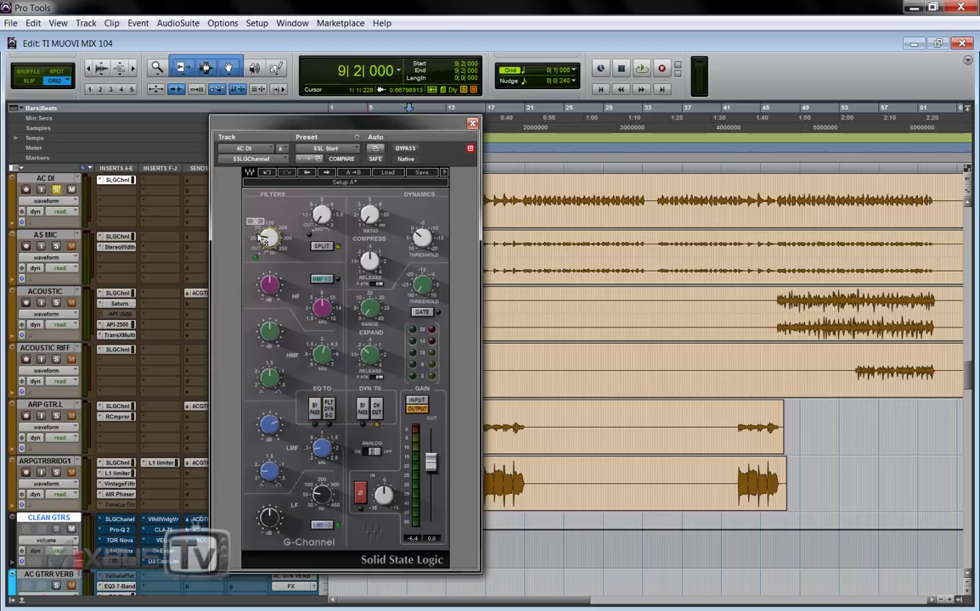
pyautogui.moveTo(266, 241); pyautogui.dragTo(267, 246)
pyautogui.moveTo(323, 452)
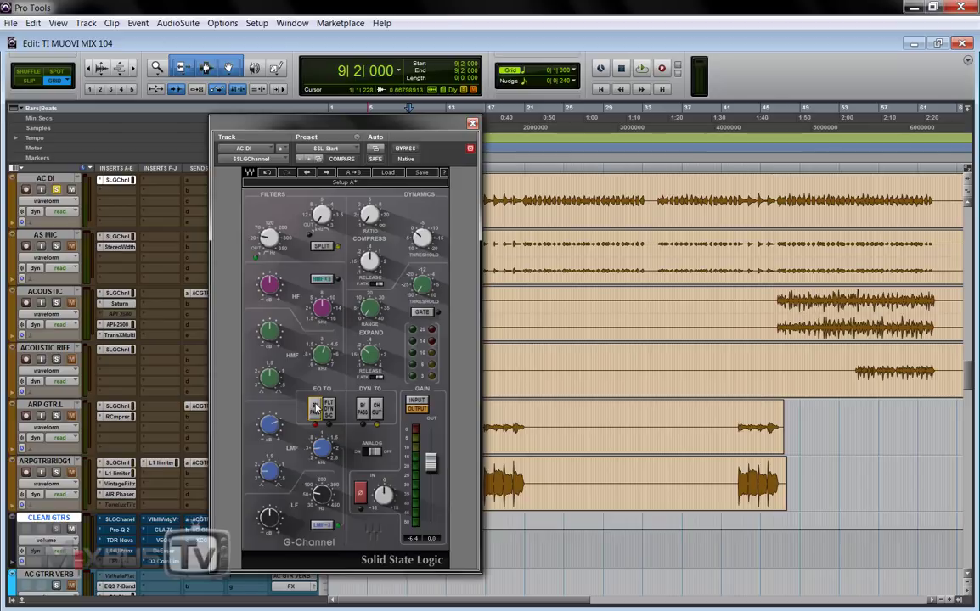
pyautogui.press('space')
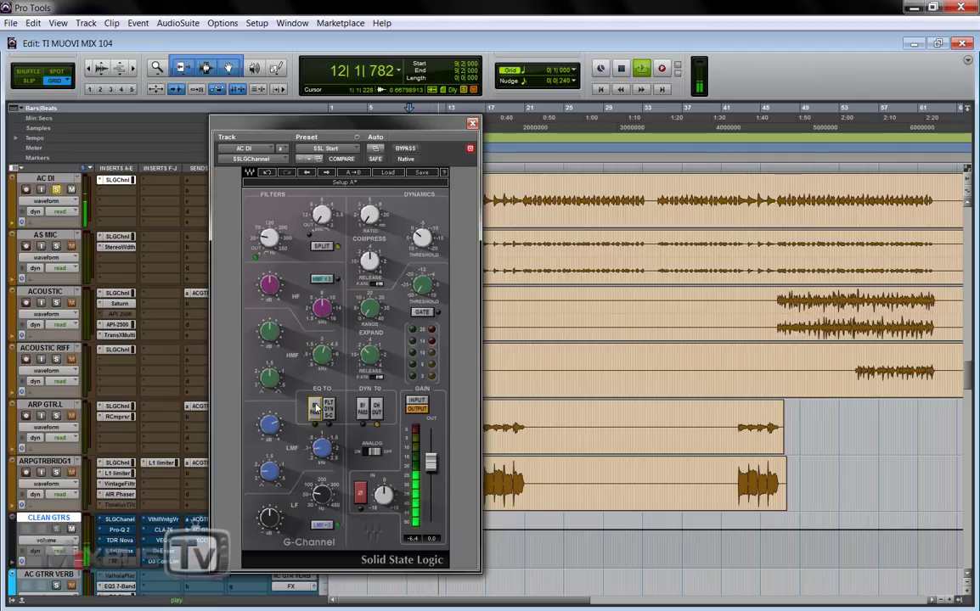
pyautogui.press('space')
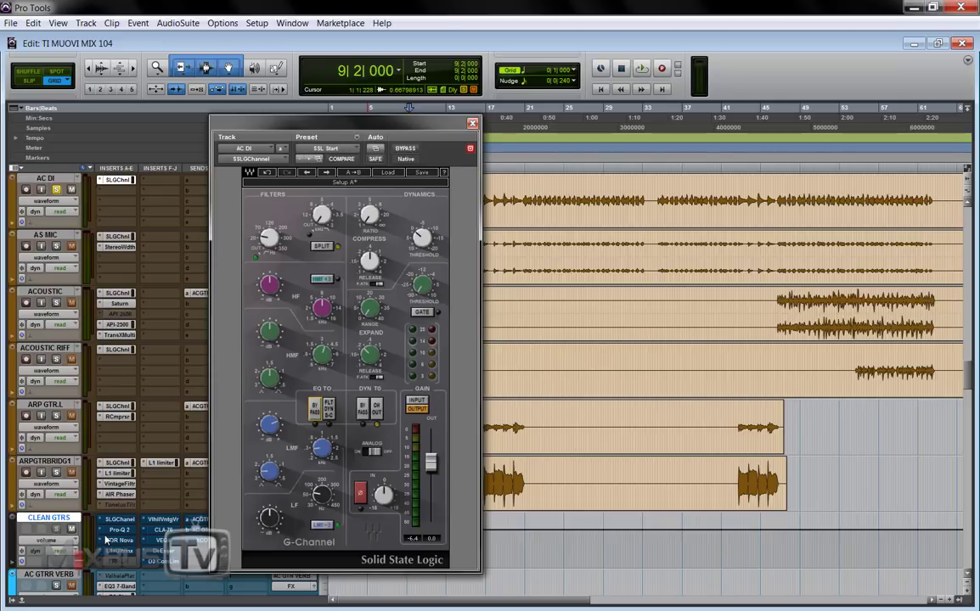
pyautogui.click(473, 123)
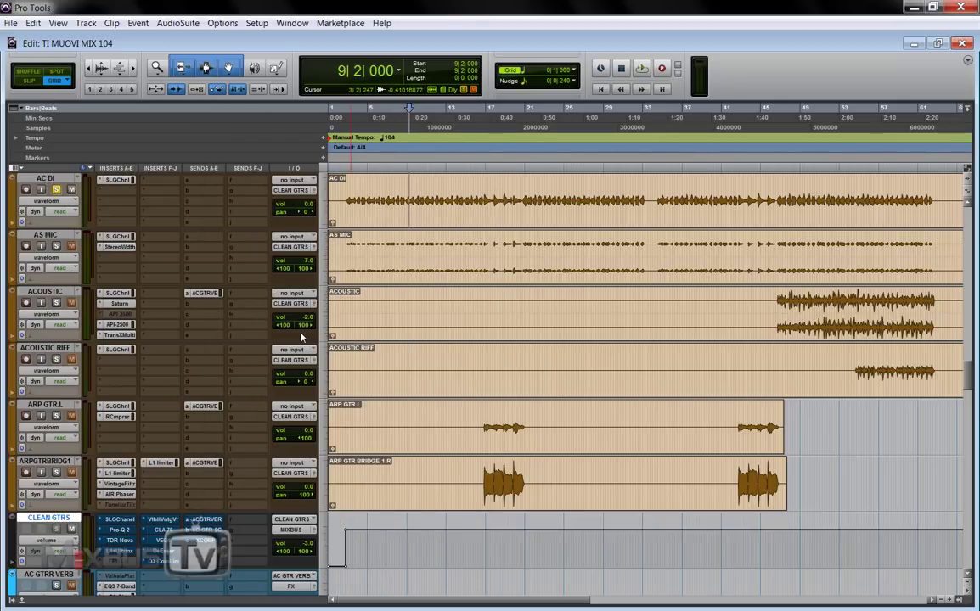
# - Solo the AS MIC track and audition its SSLGChannel EQ against bypass, after comparing its settings with AC DI's SSLGChannel
pyautogui.click(56, 247)
pyautogui.click(117, 237)
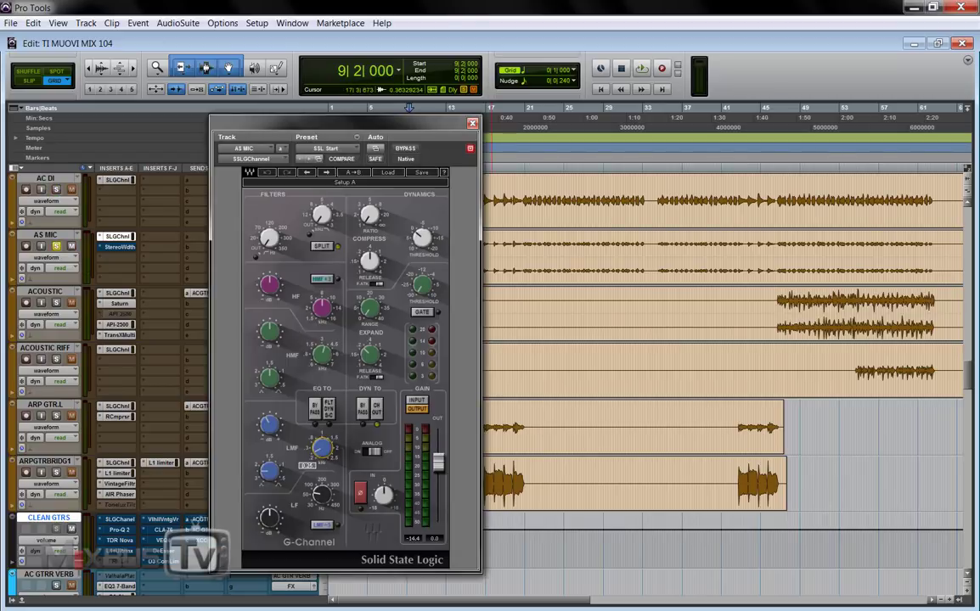
pyautogui.click(118, 180)
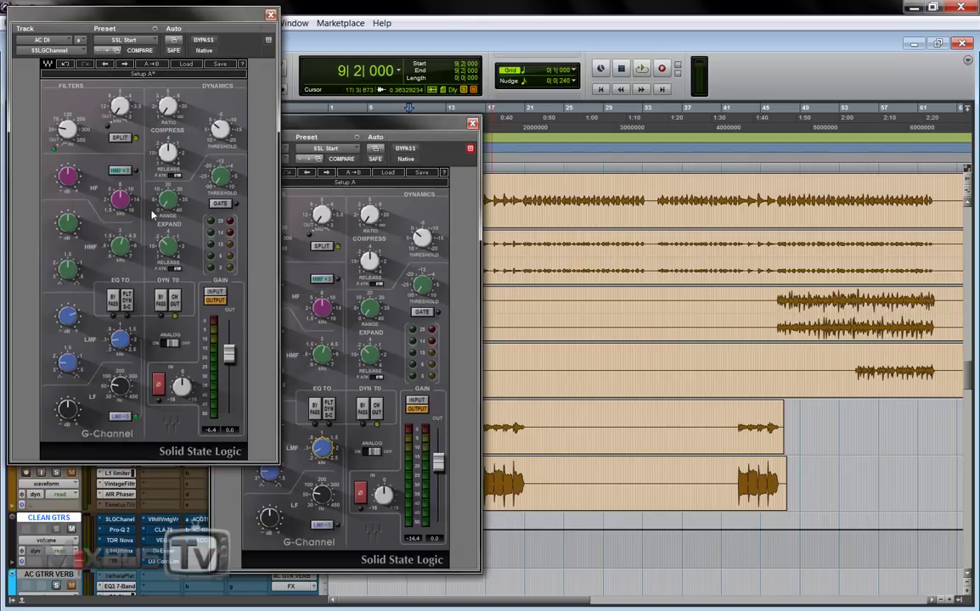
pyautogui.click(271, 14)
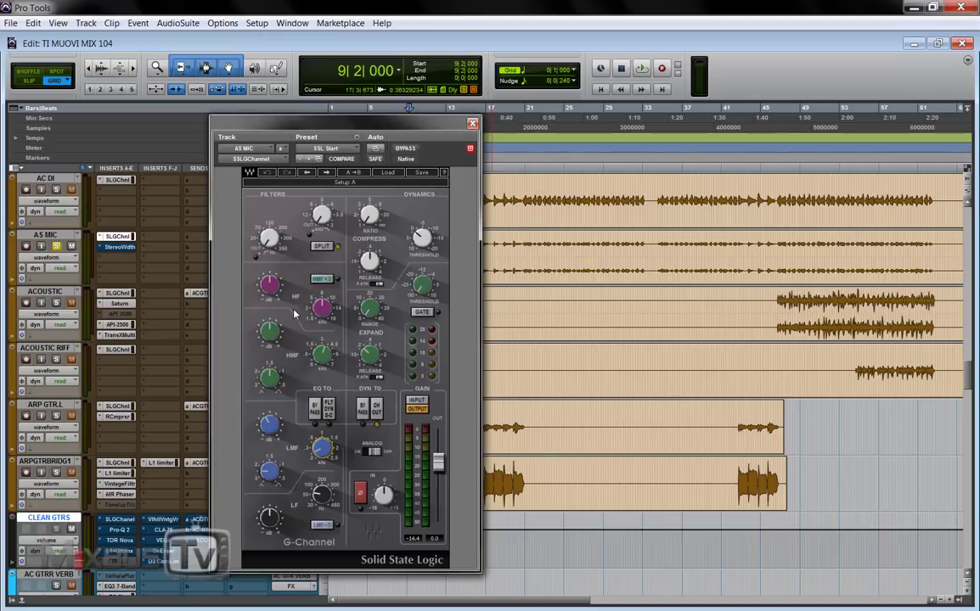
pyautogui.press('space')
pyautogui.click(314, 408)
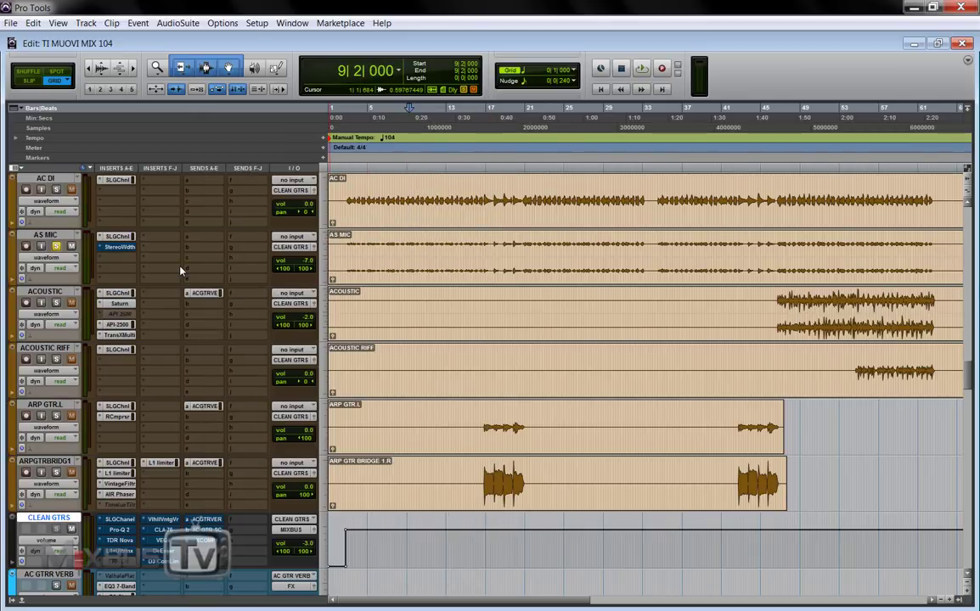
# - Take the AIR Stereo Width plug-in on AS MIC out of bypass, comparing it on and off during playback
pyautogui.click(123, 246)
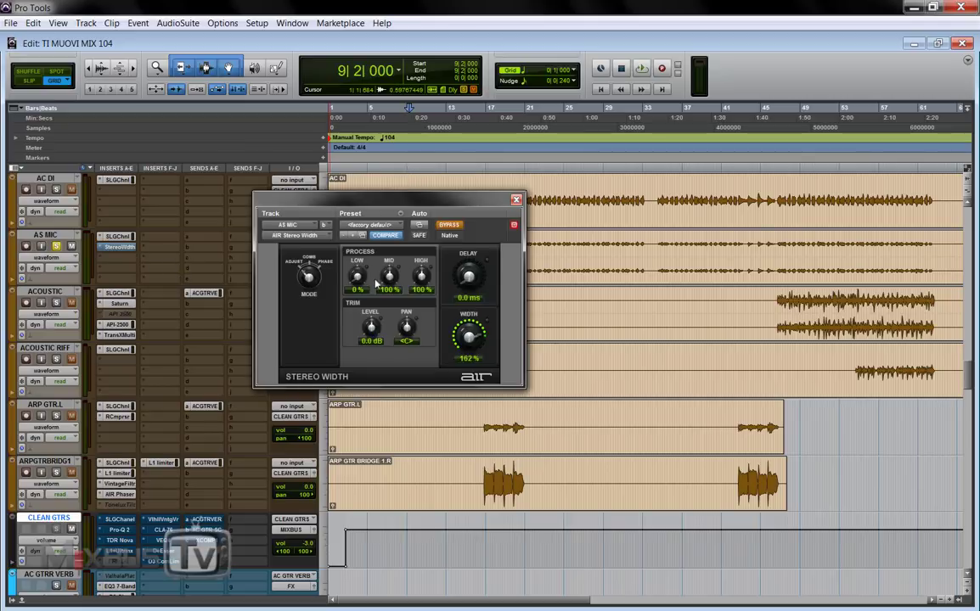
pyautogui.moveTo(379, 206); pyautogui.dragTo(378, 199)
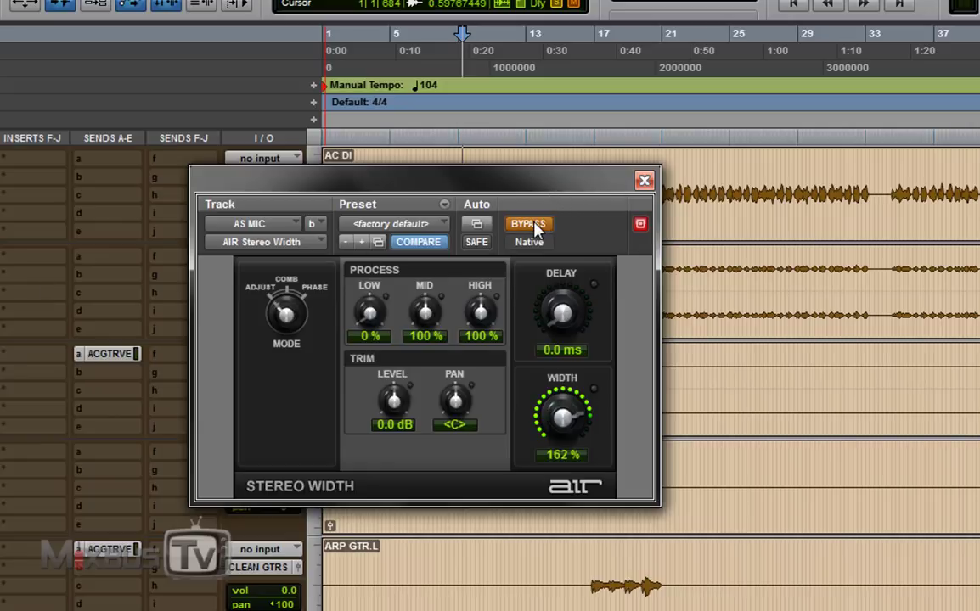
pyautogui.press('space')
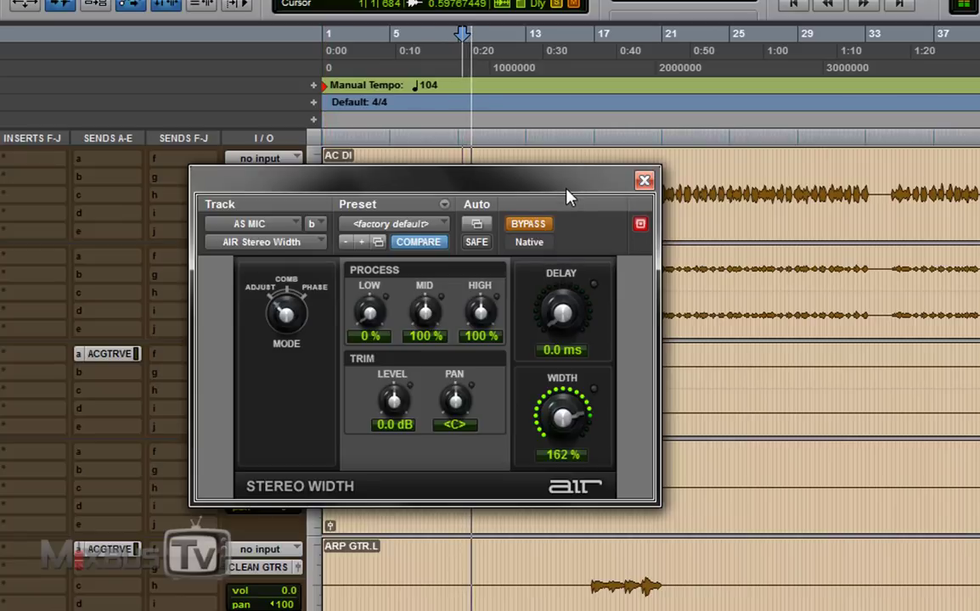
pyautogui.click(542, 224)
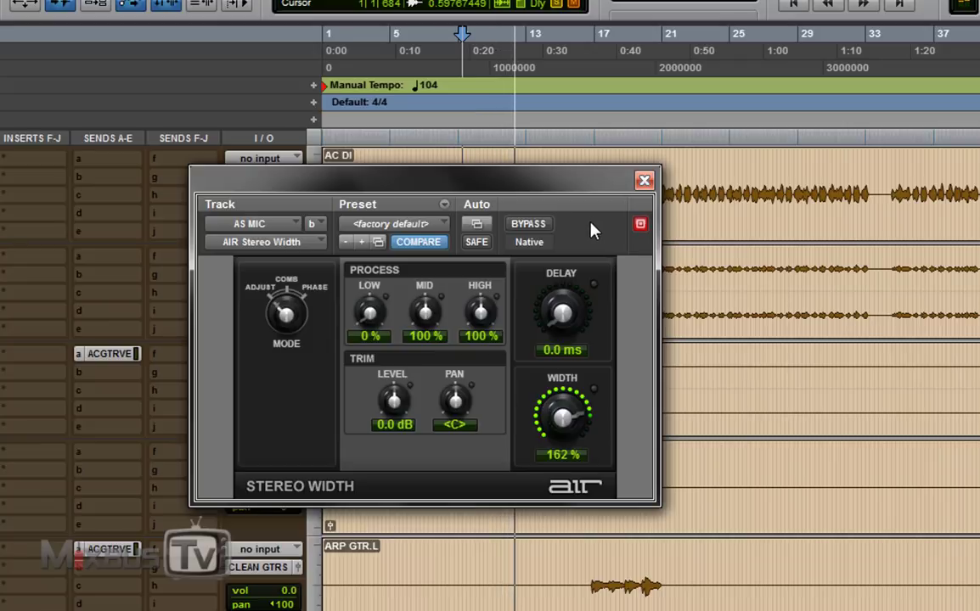
pyautogui.click(543, 226)
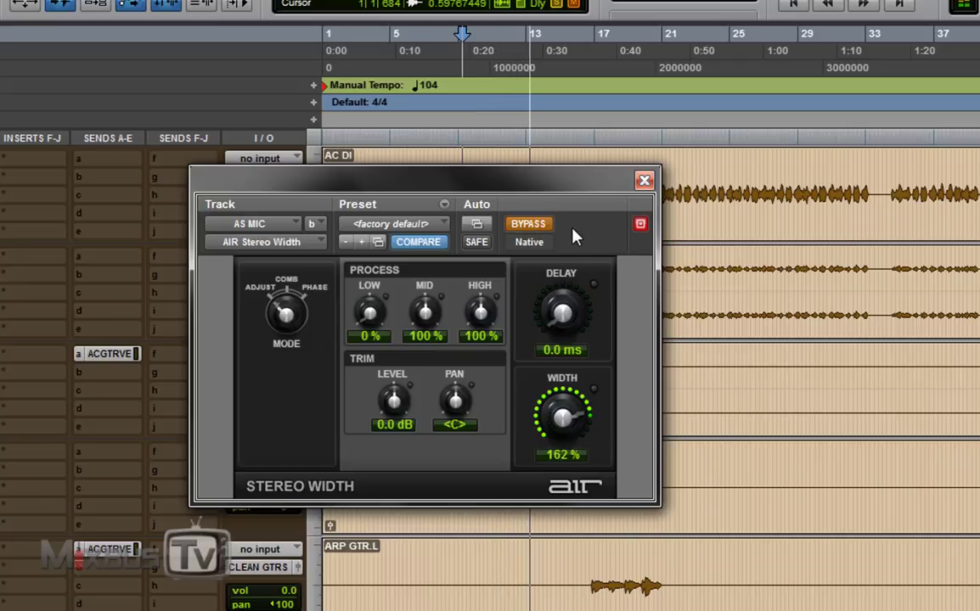
pyautogui.click(542, 224)
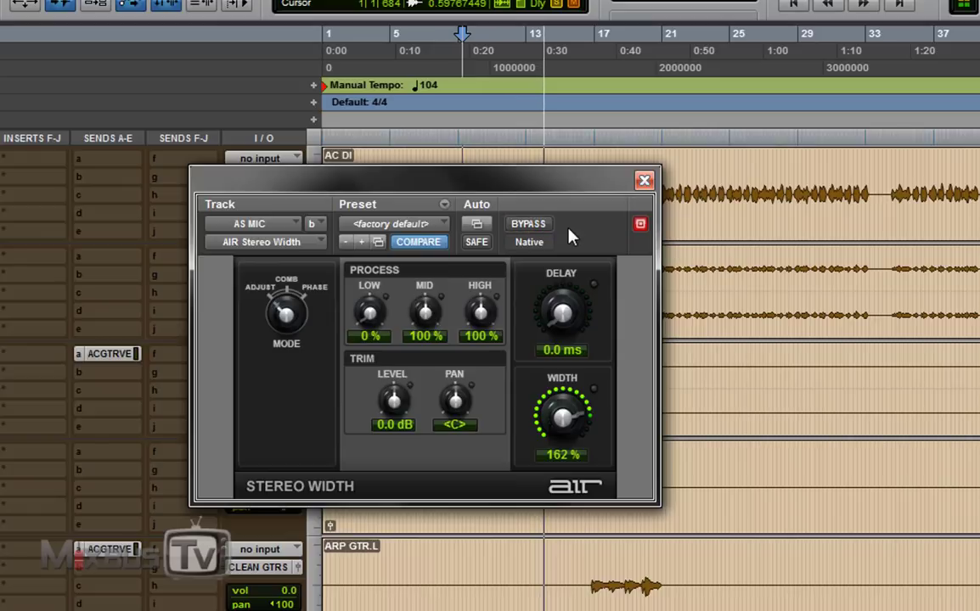
pyautogui.press('space')
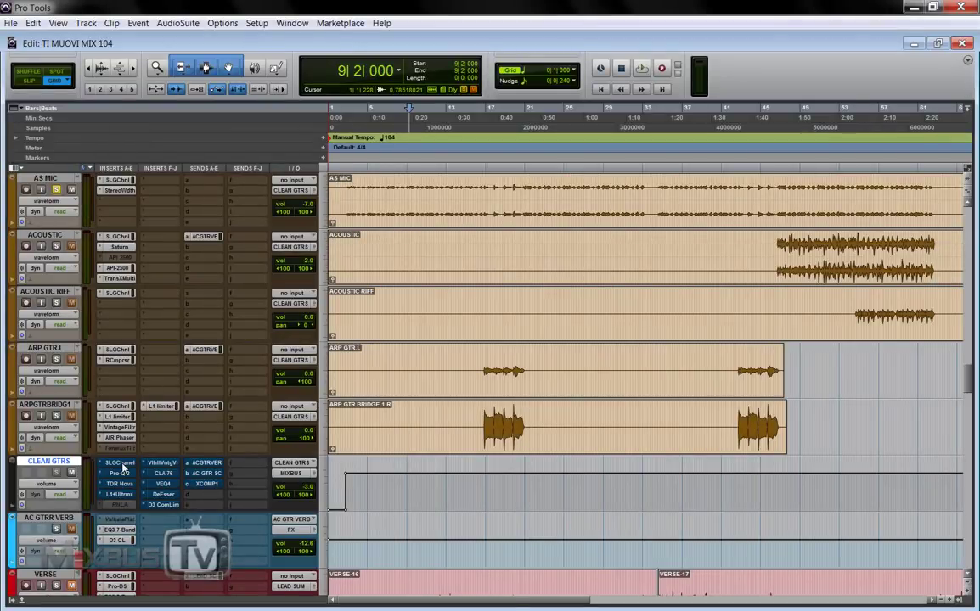
# - Take the SSLGChannel plug-in on the CLEAN GTRS bus out of bypass and start playback
pyautogui.click(120, 464)
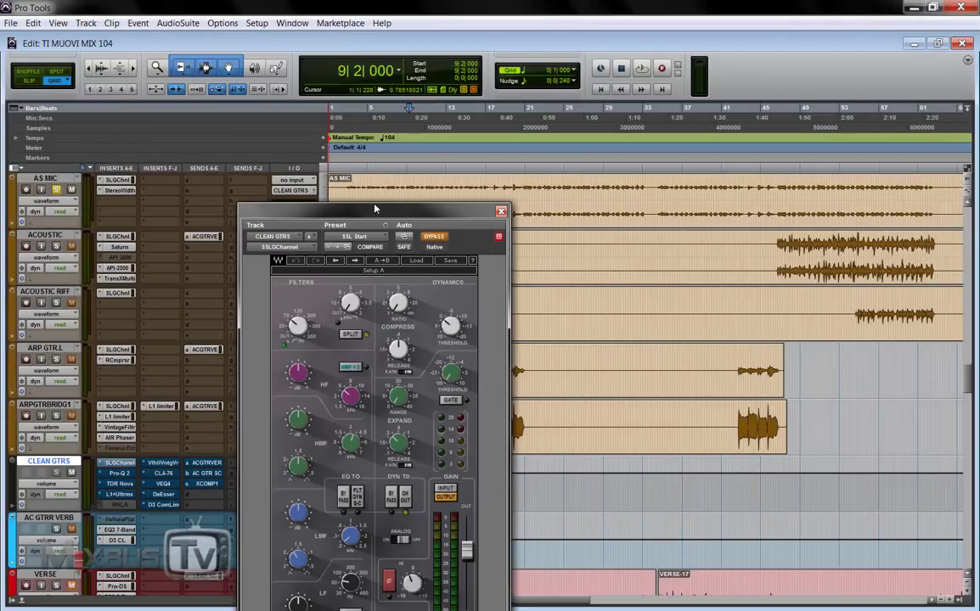
pyautogui.moveTo(375, 209); pyautogui.dragTo(407, 120)
pyautogui.press('space')
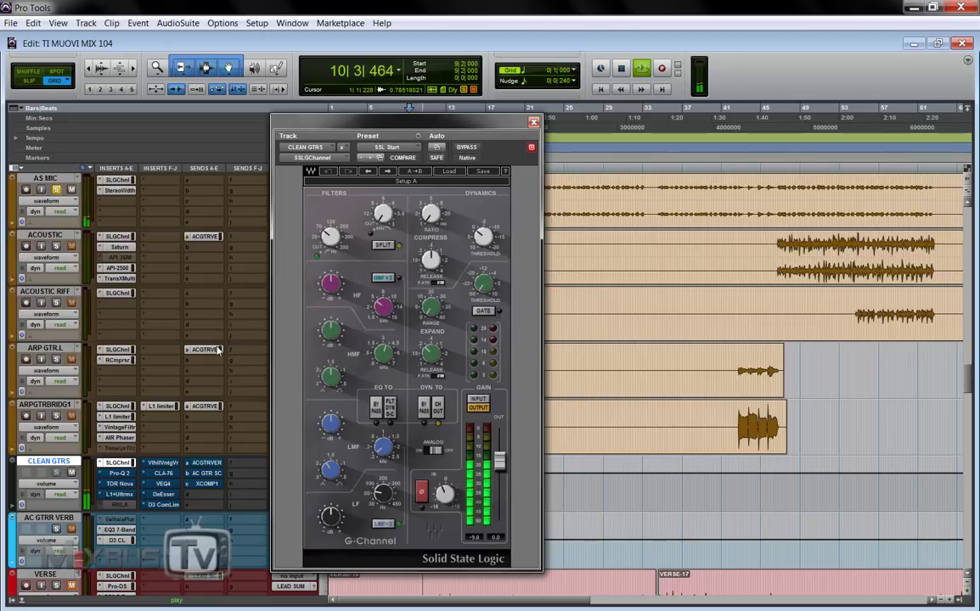
# - Take FabFilter Pro-Q 2 on the CLEAN GTRS bus out of bypass during playback, then stop playback
pyautogui.click(120, 473)
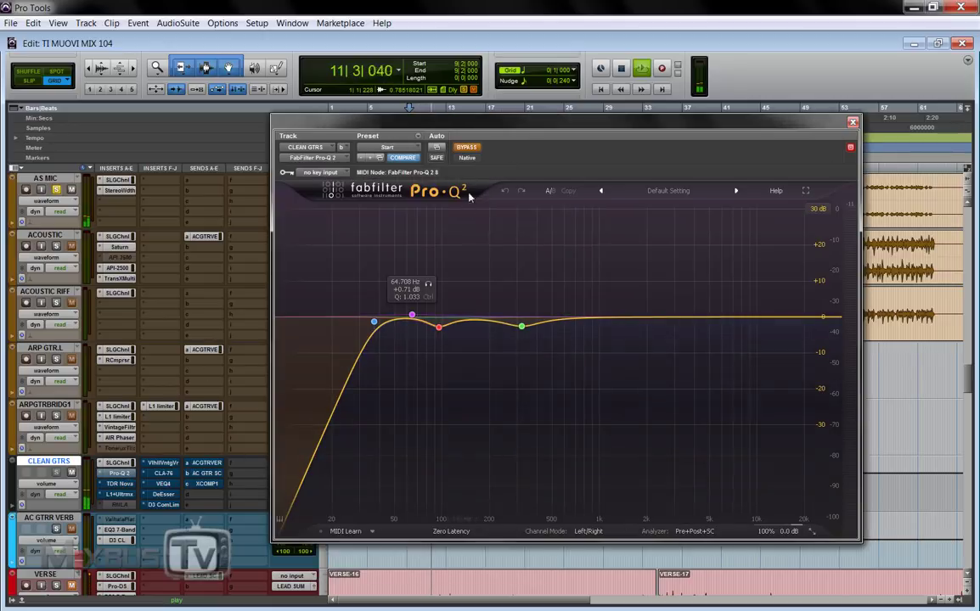
pyautogui.click(469, 147)
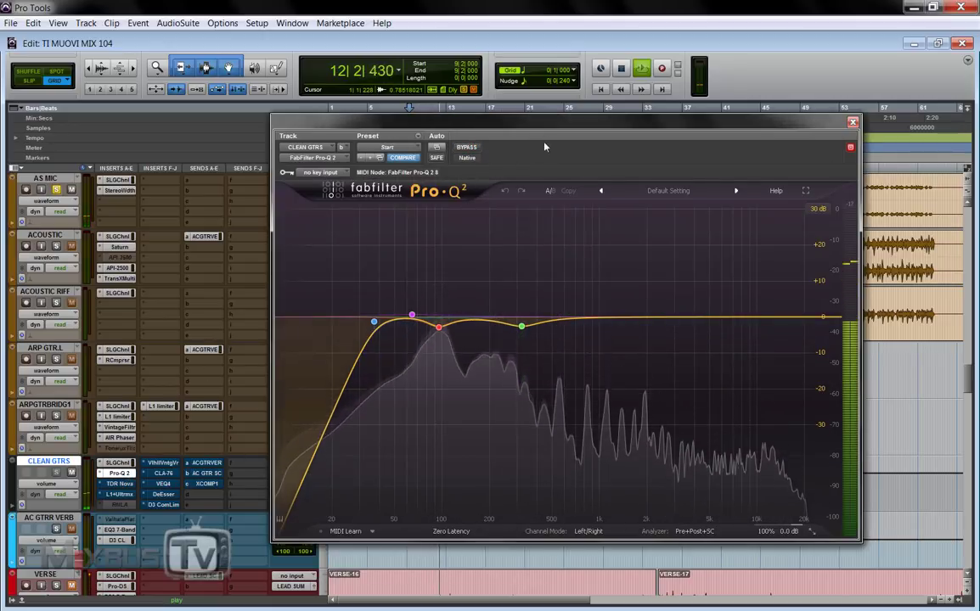
pyautogui.moveTo(545, 129); pyautogui.dragTo(509, 124)
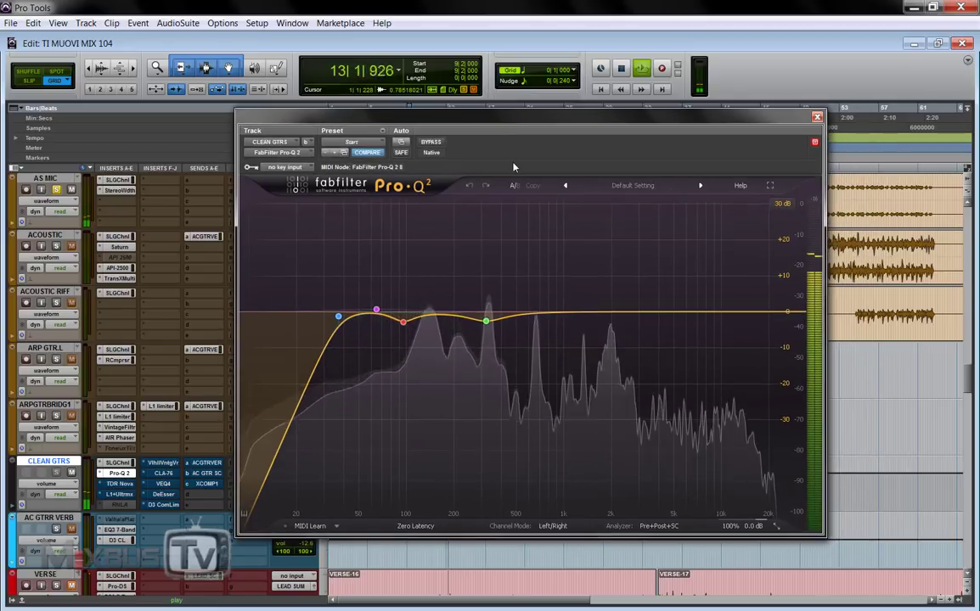
pyautogui.press('space')
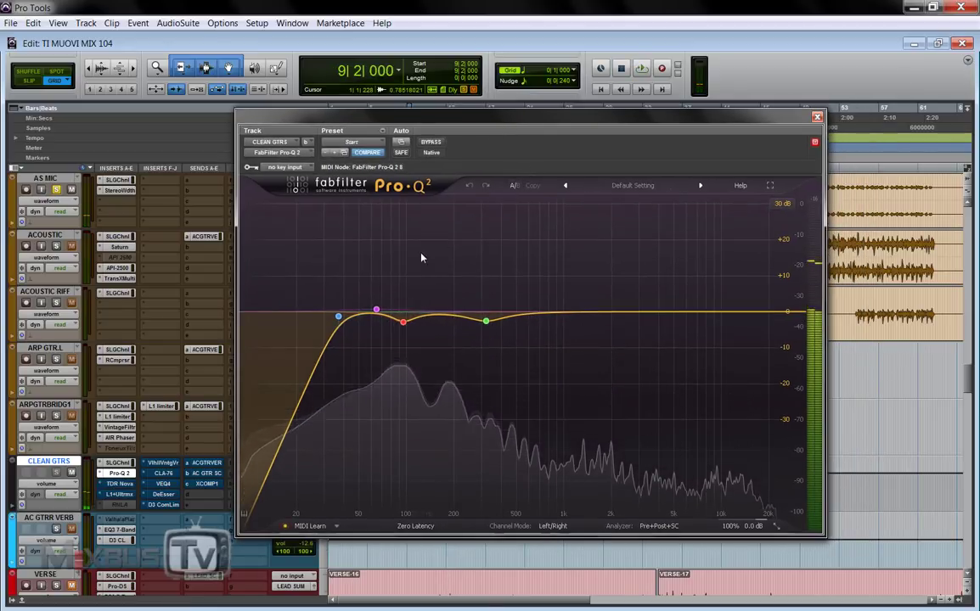
# - Select the 95.785 Hz bell band in Pro-Q 2 and play the guitar briefly to examine the low-frequency spectrum around it
pyautogui.click(403, 322)
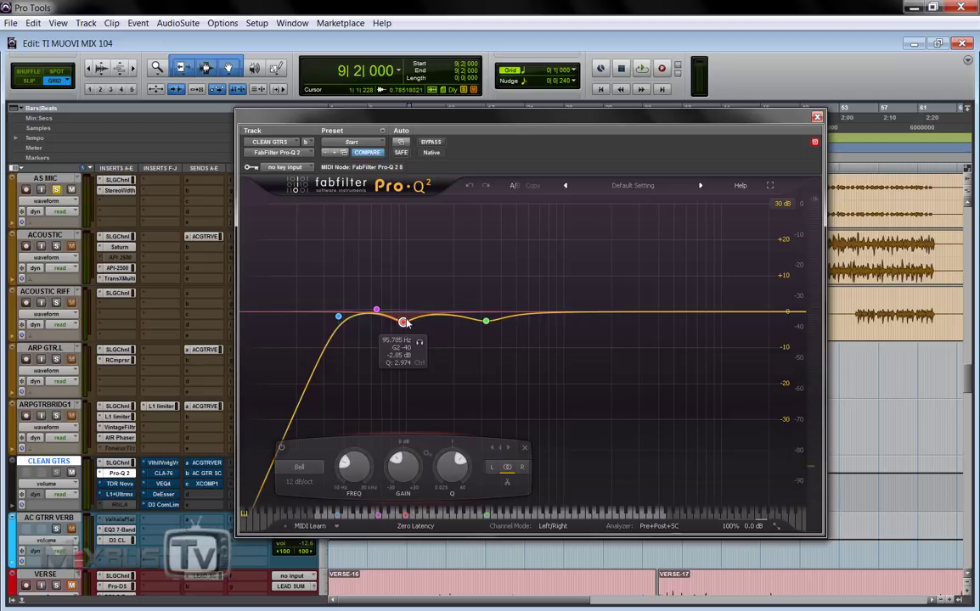
pyautogui.press('space')
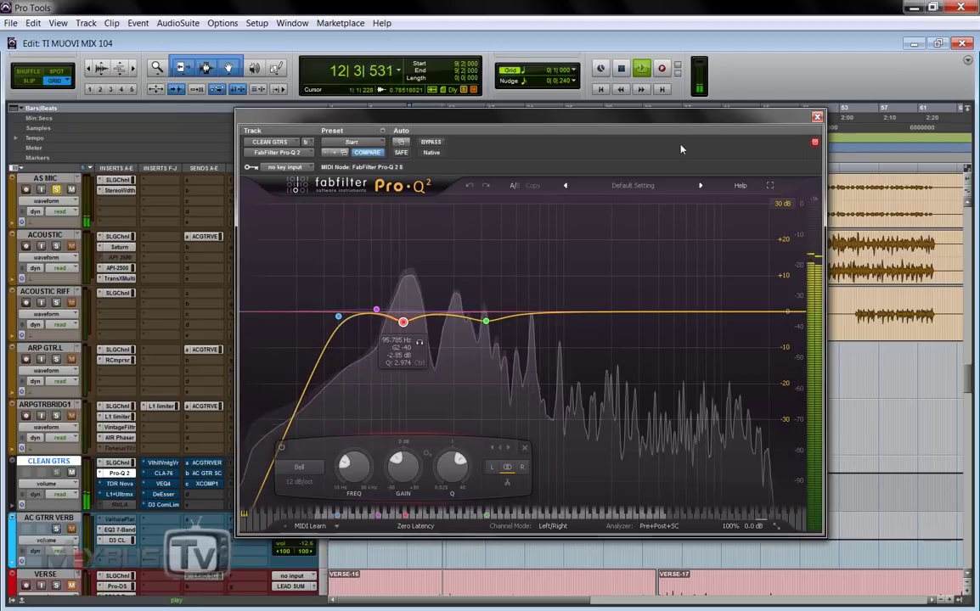
pyautogui.press('space')
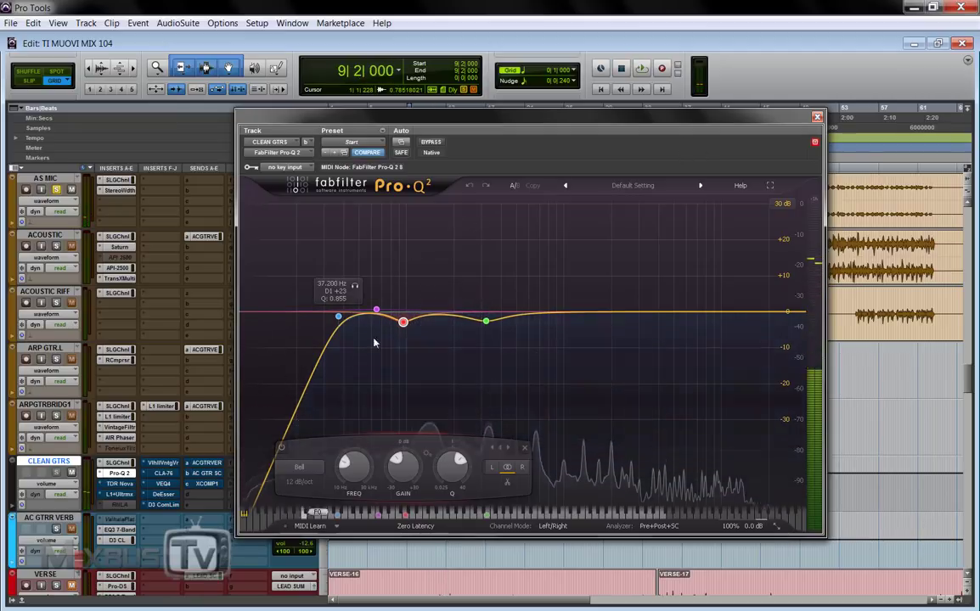
# - Take TDR Nova on the CLEAN GTRS bus out of bypass, then review the spectrum in Pro-Q 2 during playback and close Pro-Q 2
pyautogui.click(127, 484)
pyautogui.click(433, 142)
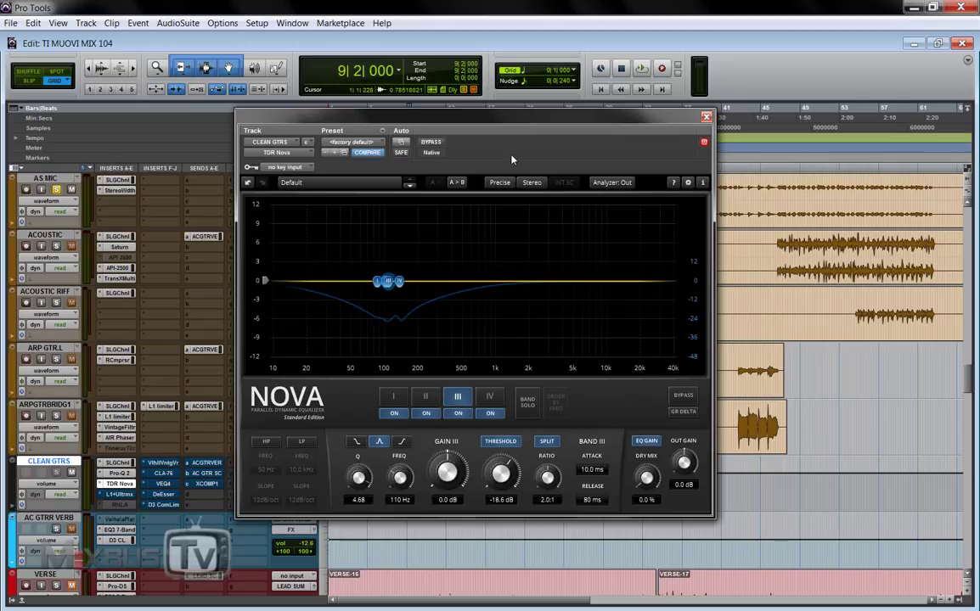
pyautogui.click(120, 473)
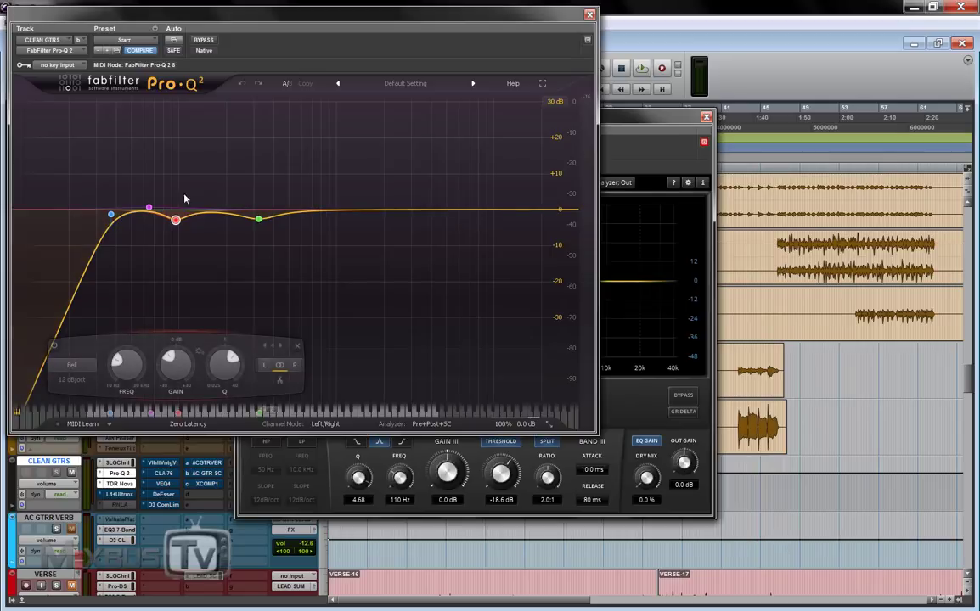
pyautogui.press('space')
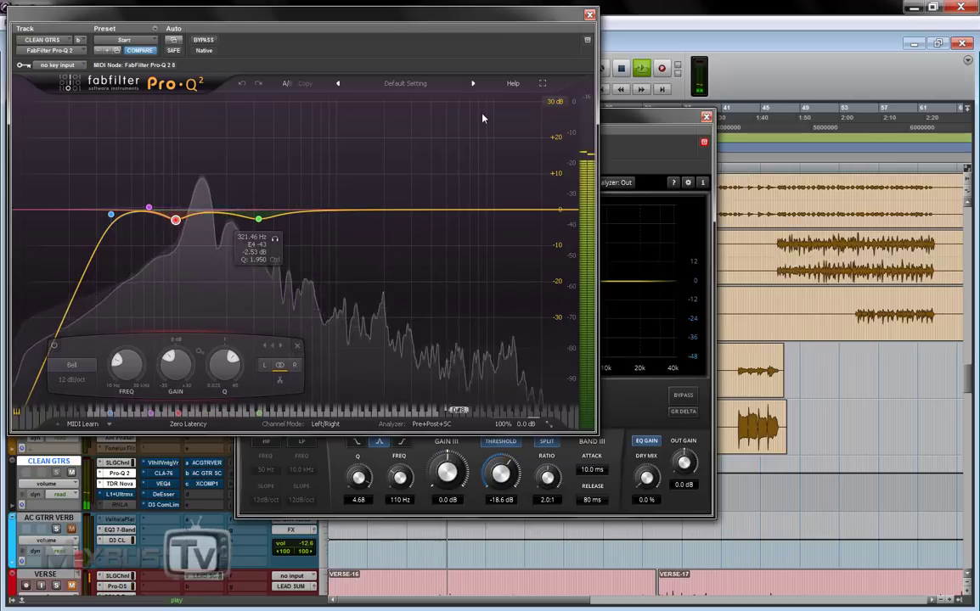
pyautogui.press('space')
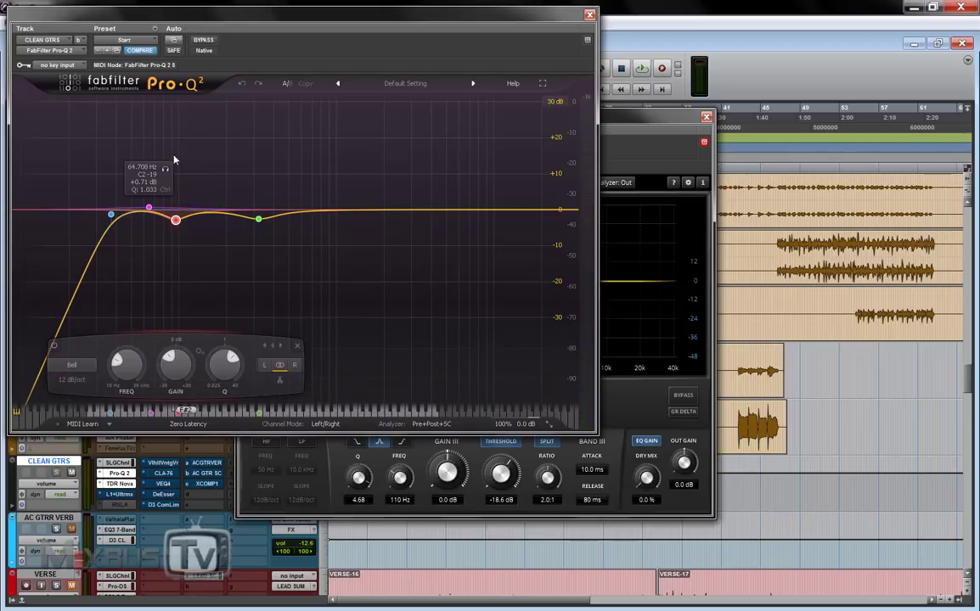
pyautogui.press('space')
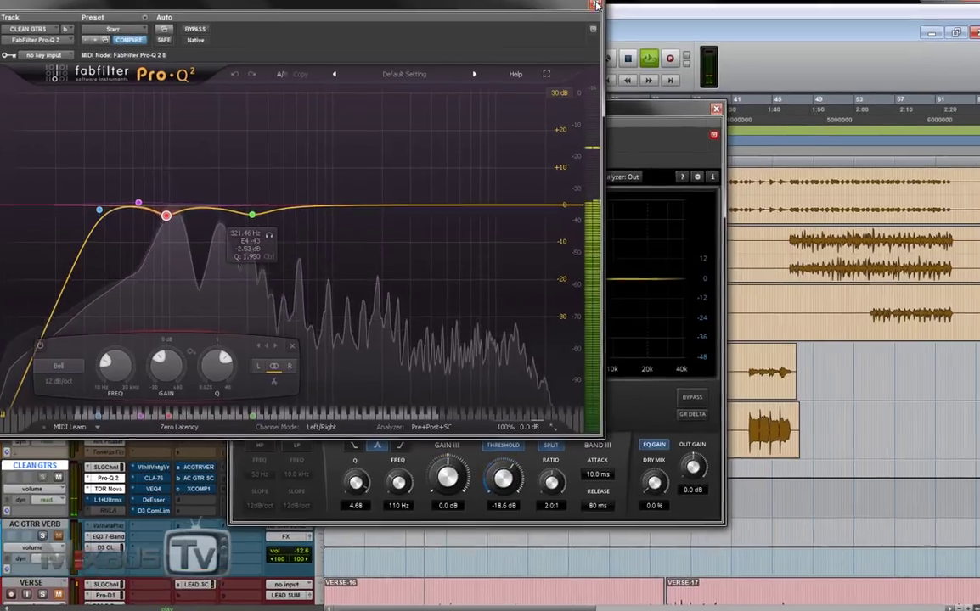
pyautogui.click(596, 5)
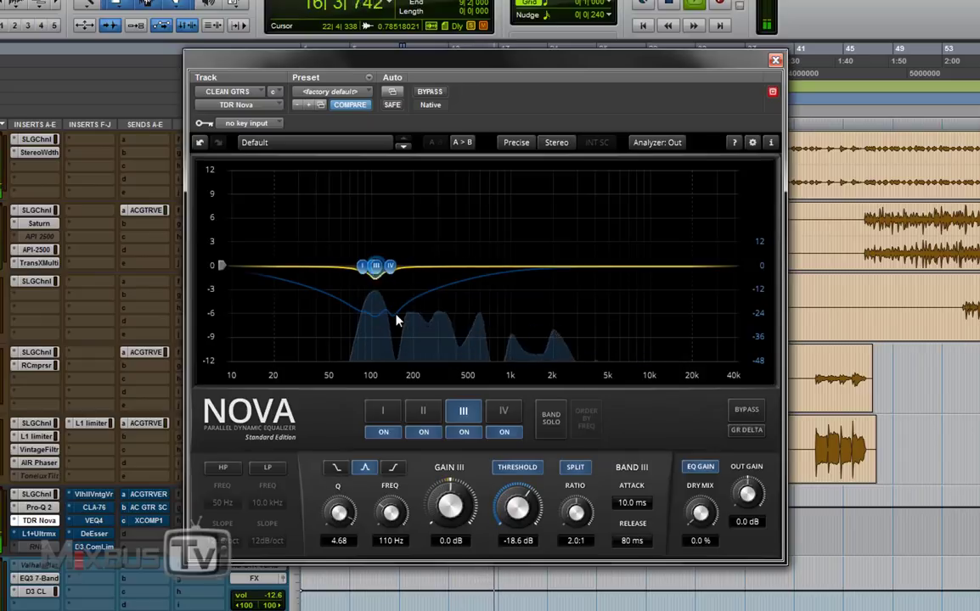
# - Stop playback and examine the 110 Hz band III of TDR Nova on the CLEAN GTRS bus
pyautogui.press('space')
pyautogui.click(52, 507)
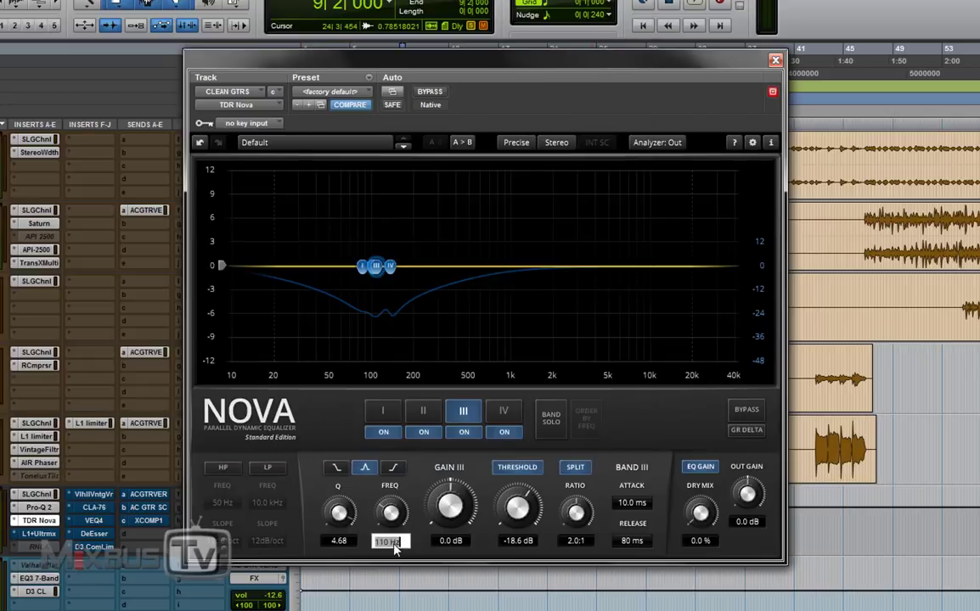
pyautogui.press('Return')
pyautogui.click(338, 432)
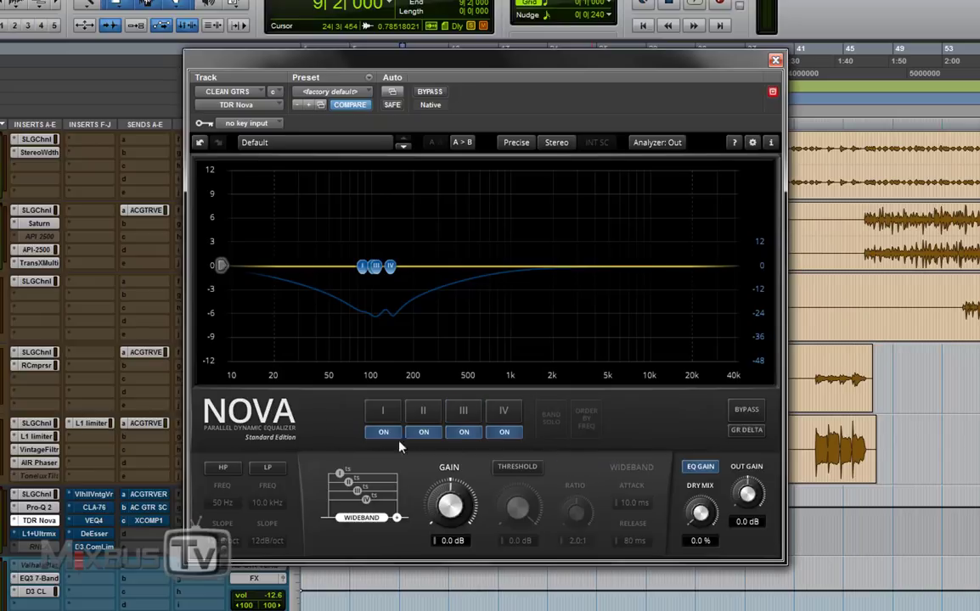
pyautogui.click(463, 413)
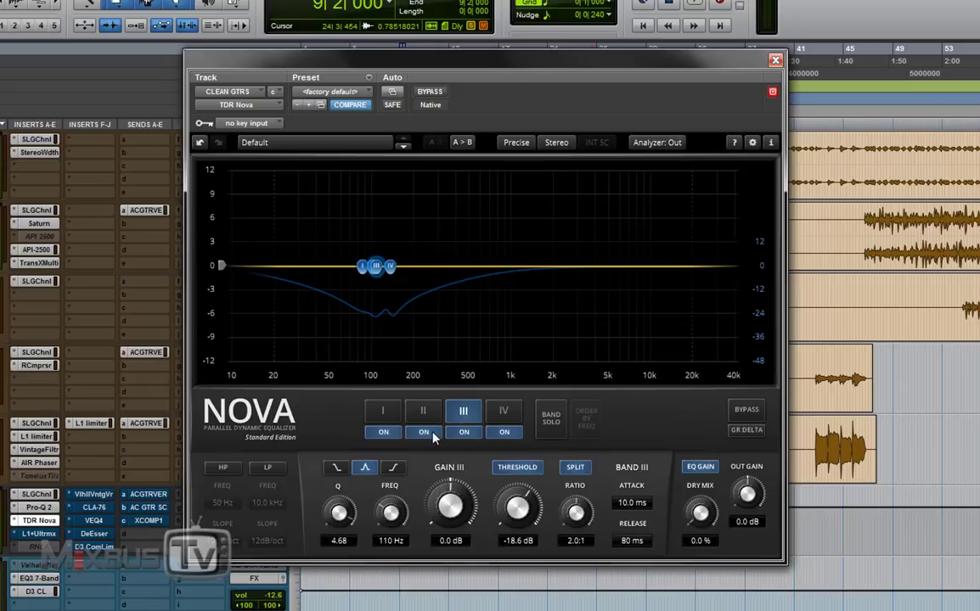
# - Switch off bands I, II and IV in TDR Nova and play the guitars briefly through band III alone
pyautogui.click(431, 434)
pyautogui.click(393, 433)
pyautogui.click(505, 433)
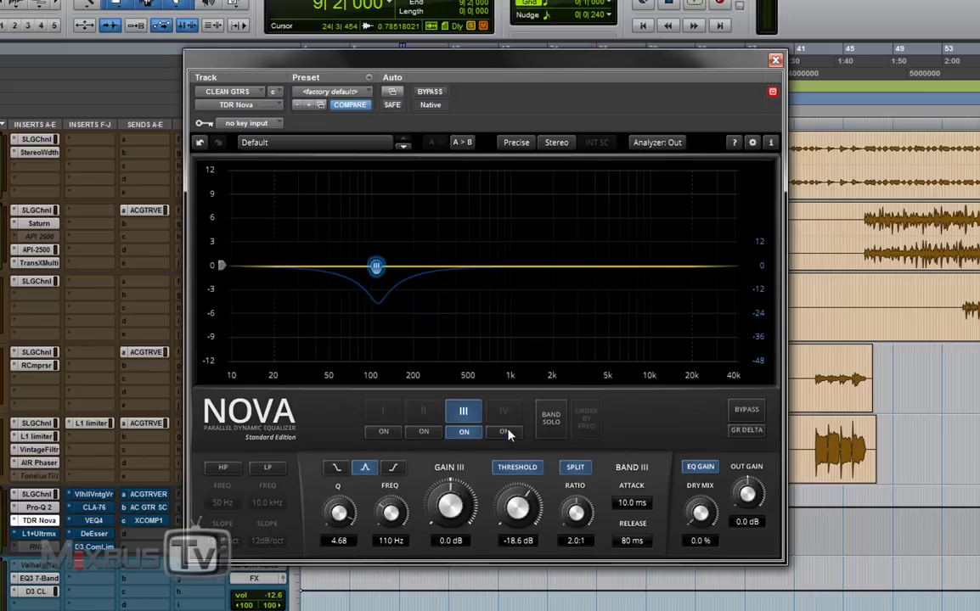
pyautogui.press('space')
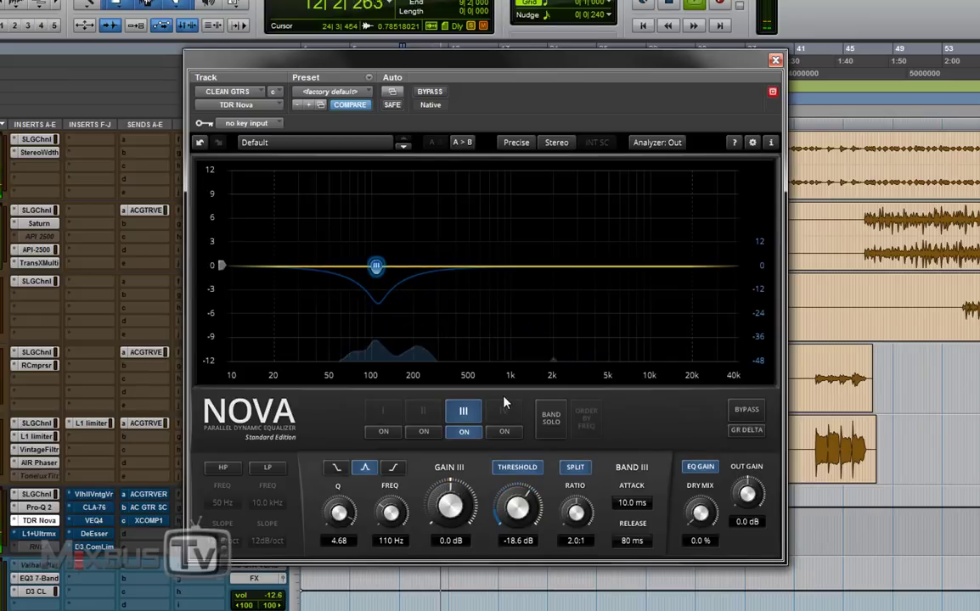
pyautogui.press('space')
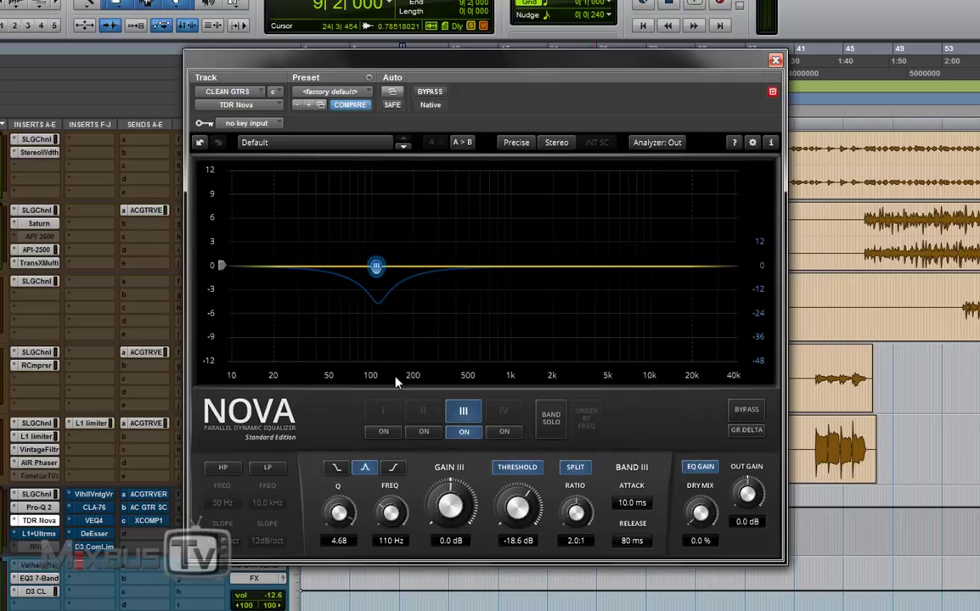
# - Re-enable TDR Nova's 103 Hz band II and play the guitars briefly through it
pyautogui.doubleClick(361, 346)
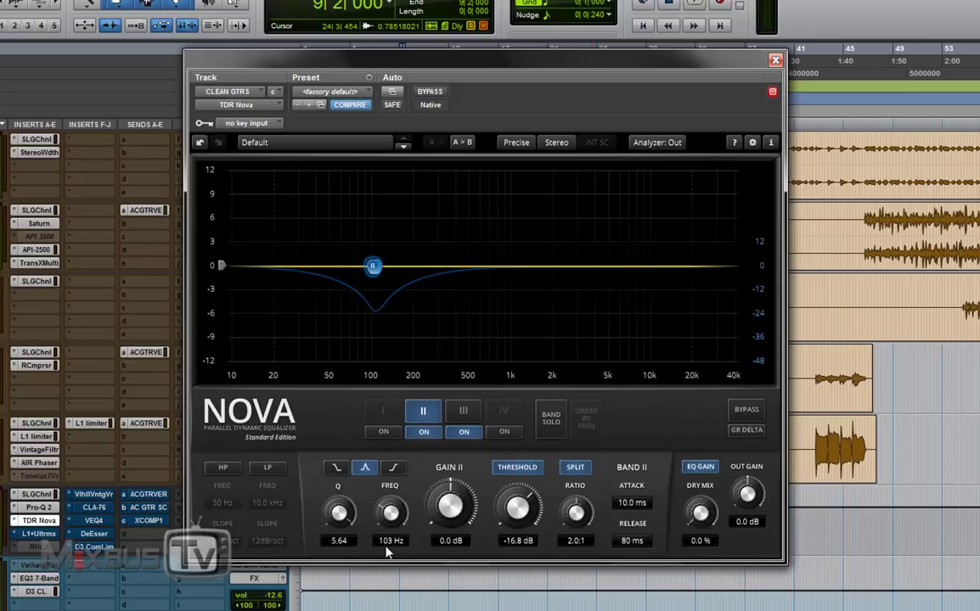
pyautogui.press('space')
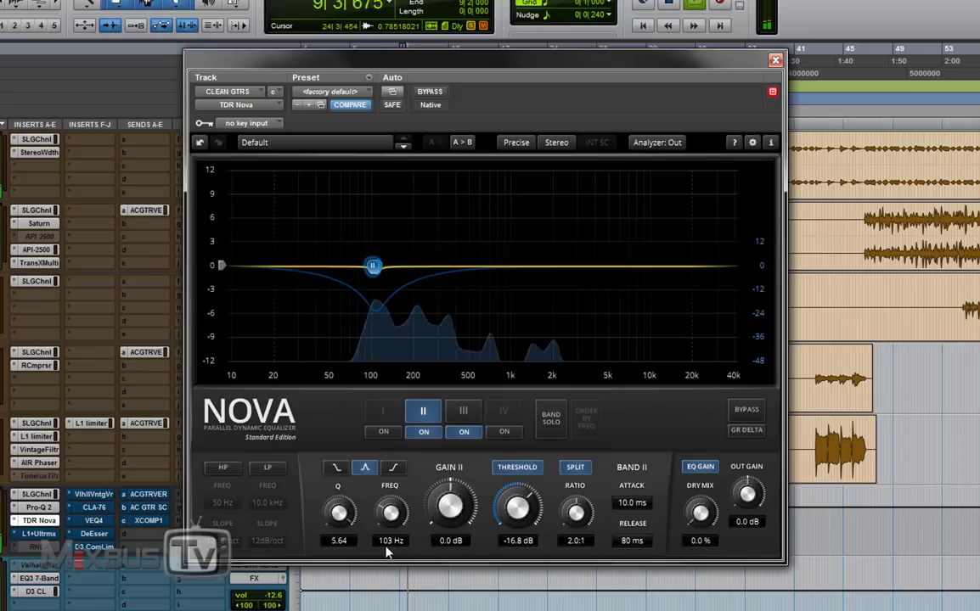
pyautogui.press('space')
# - Re-enable TDR Nova's 87 Hz band I, play the guitars briefly, and close the plug-in
pyautogui.click(382, 432)
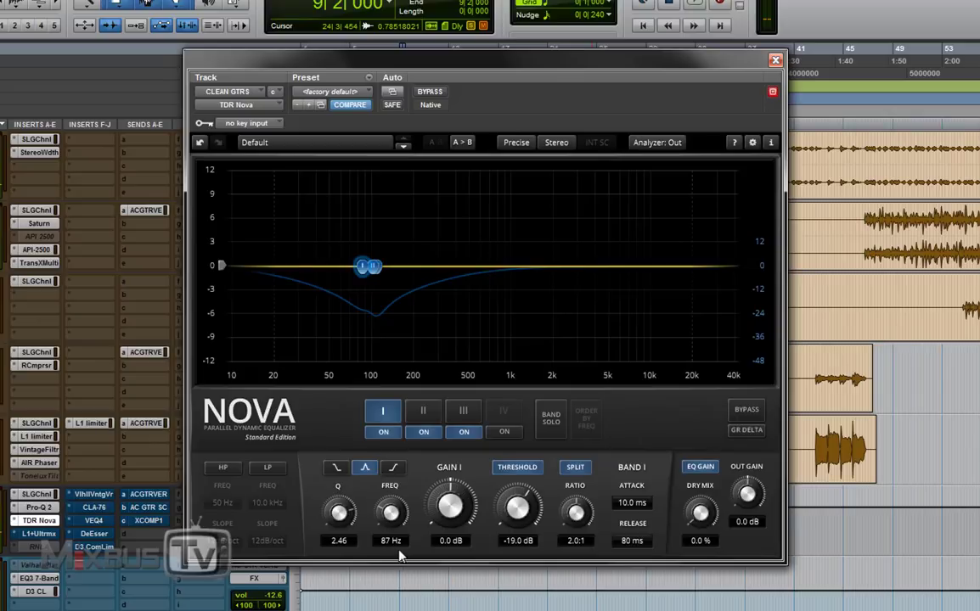
pyautogui.press('space')
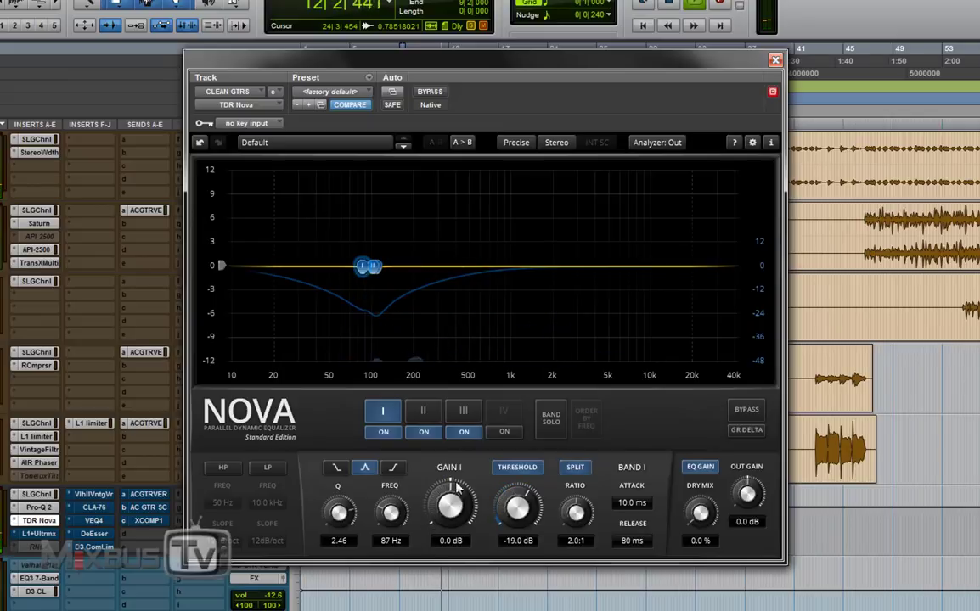
pyautogui.press('space')
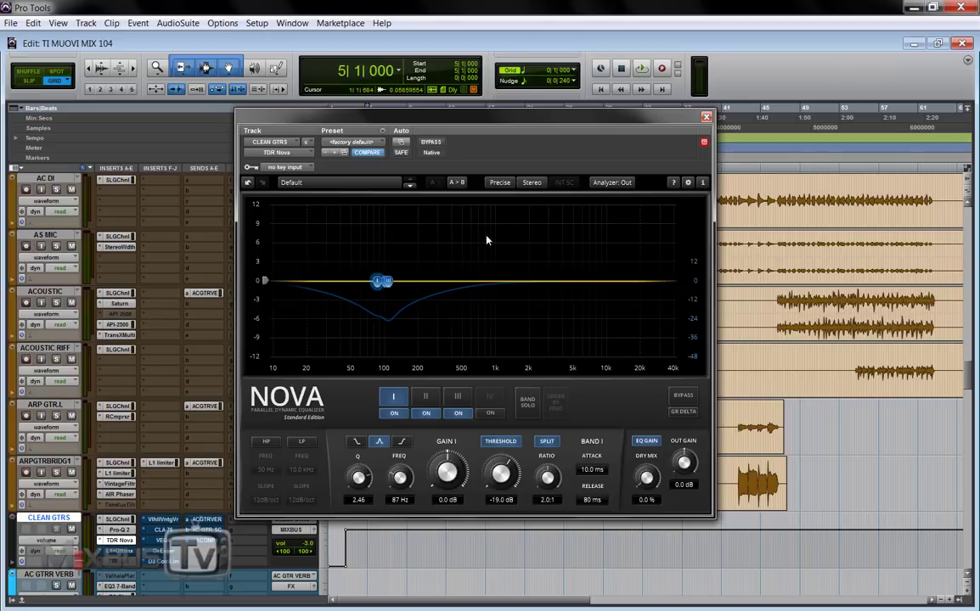
pyautogui.click(704, 118)
pyautogui.click(705, 117)
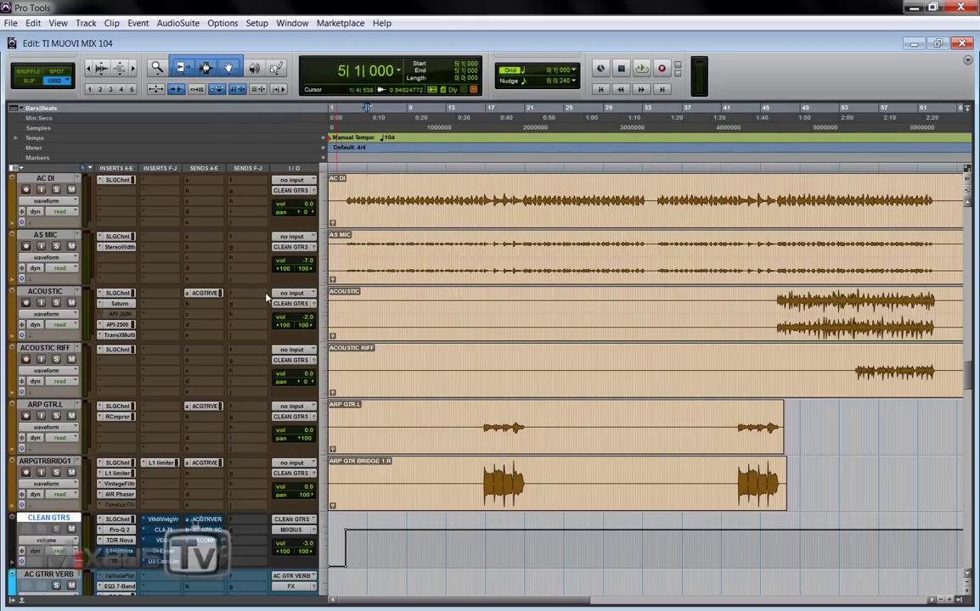
# - Take the L1+ Ultramaximizer on the CLEAN GTRS bus out of bypass and play the guitars briefly through it
pyautogui.hotkey('ctrl', ']')
pyautogui.hotkey('ctrl', ']')
pyautogui.hotkey('ctrl', ']')
pyautogui.hotkey('ctrl', '[')
pyautogui.hotkey('ctrl', '[')
pyautogui.hotkey('ctrl', '[')
pyautogui.click(119, 551)
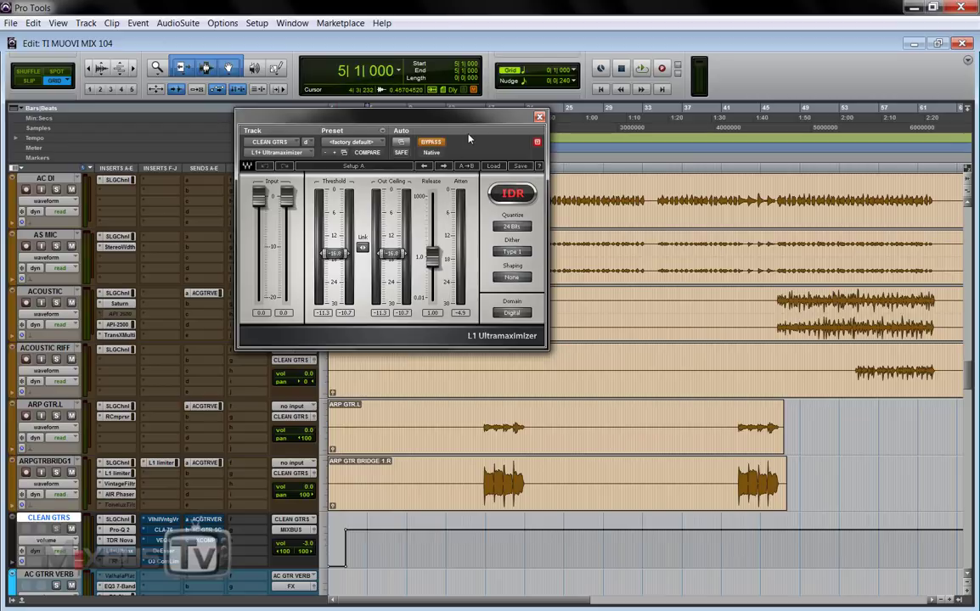
pyautogui.click(435, 143)
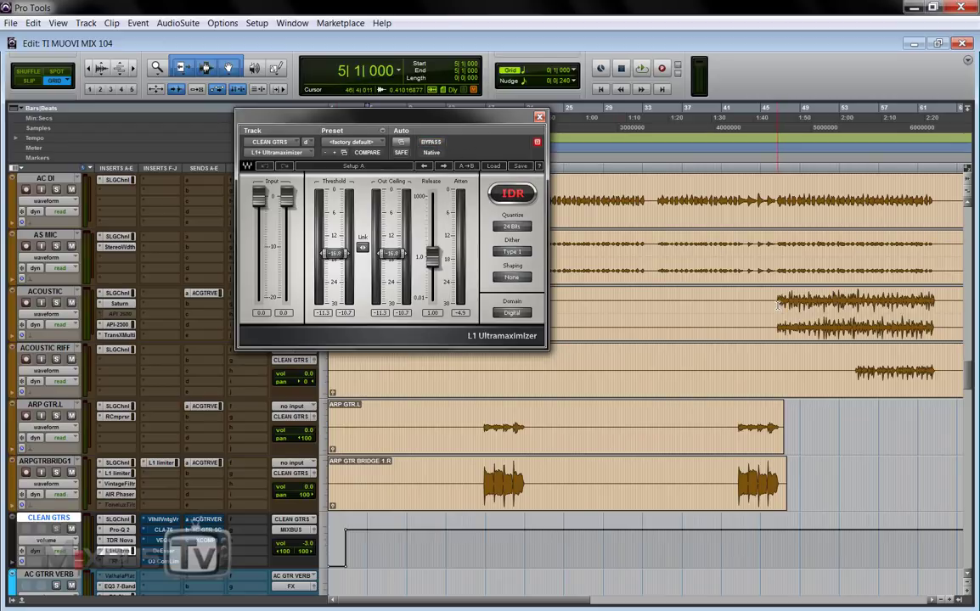
pyautogui.press('space')
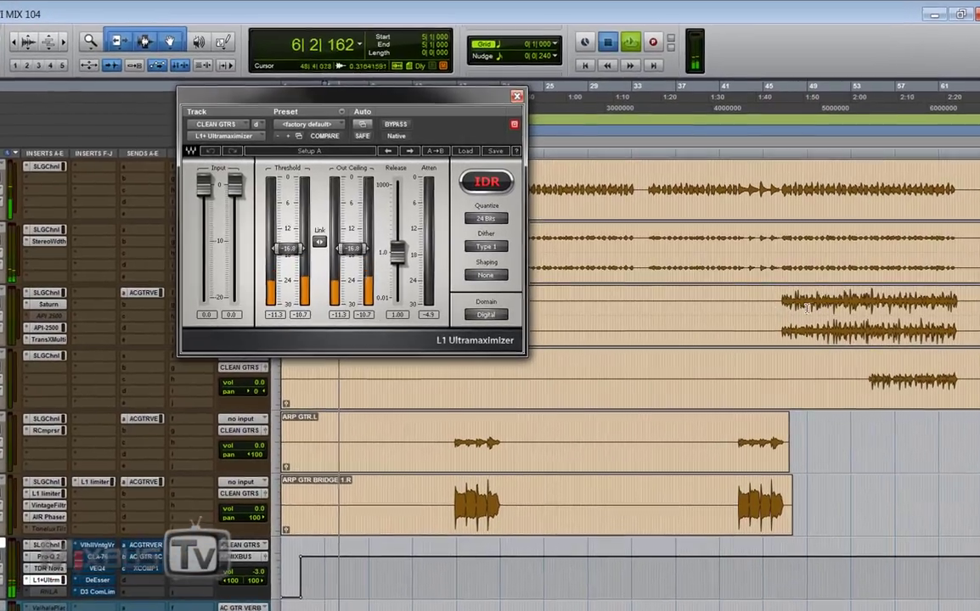
pyautogui.press('space')
# - Select 48|1|000 to 60|3|000 on the ACOUSTIC track, play it through the L1 limiter, and close the plug-in
pyautogui.moveTo(795, 306); pyautogui.dragTo(932, 307)
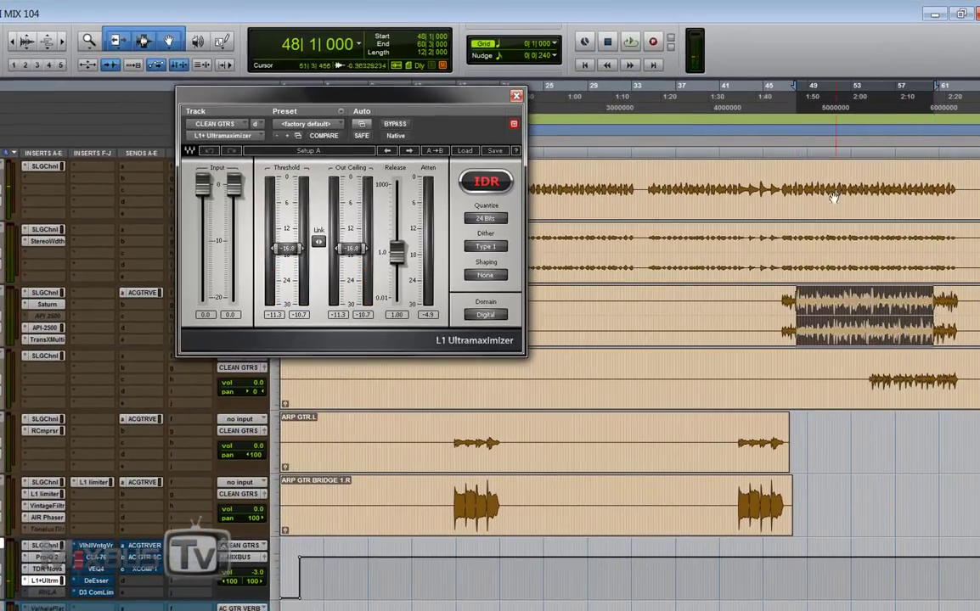
pyautogui.press('space')
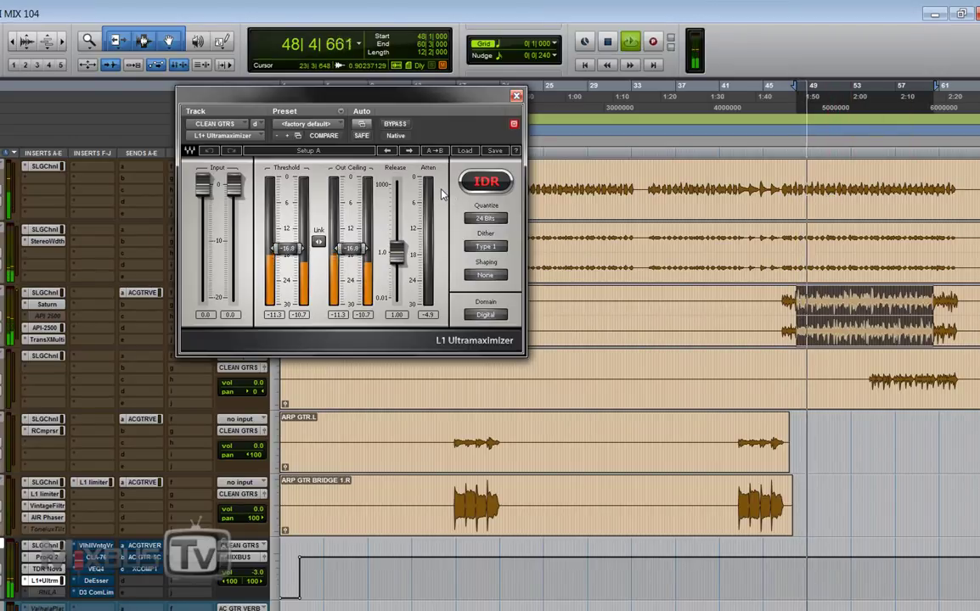
pyautogui.press('space')
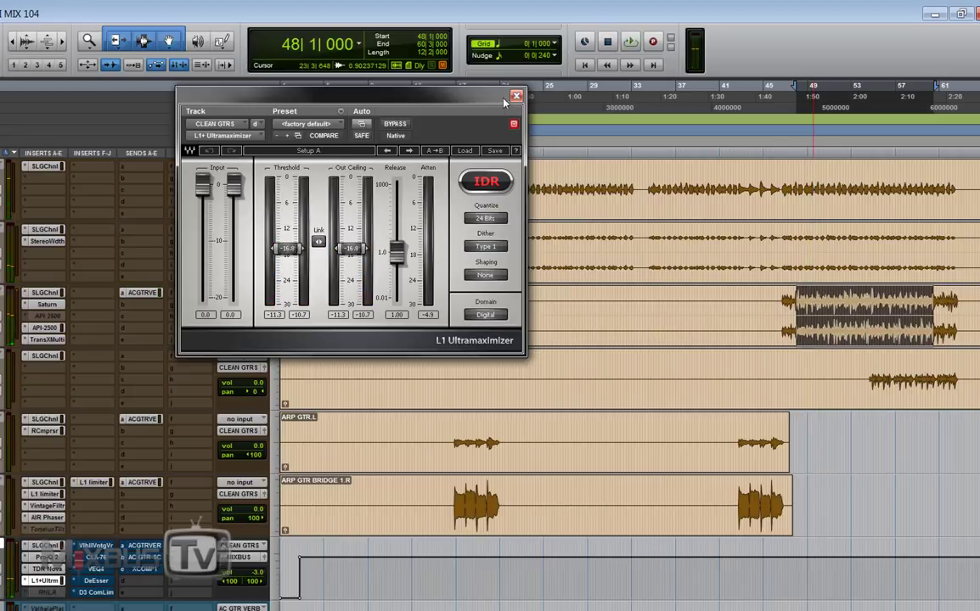
pyautogui.click(516, 95)
# - Examine the ACOUSTIC track's waveform closely with the range 47|1|000 to 55|1|000 selected
pyautogui.click(792, 293)
pyautogui.hotkey('ctrl', ']')
pyautogui.hotkey('ctrl', ']')
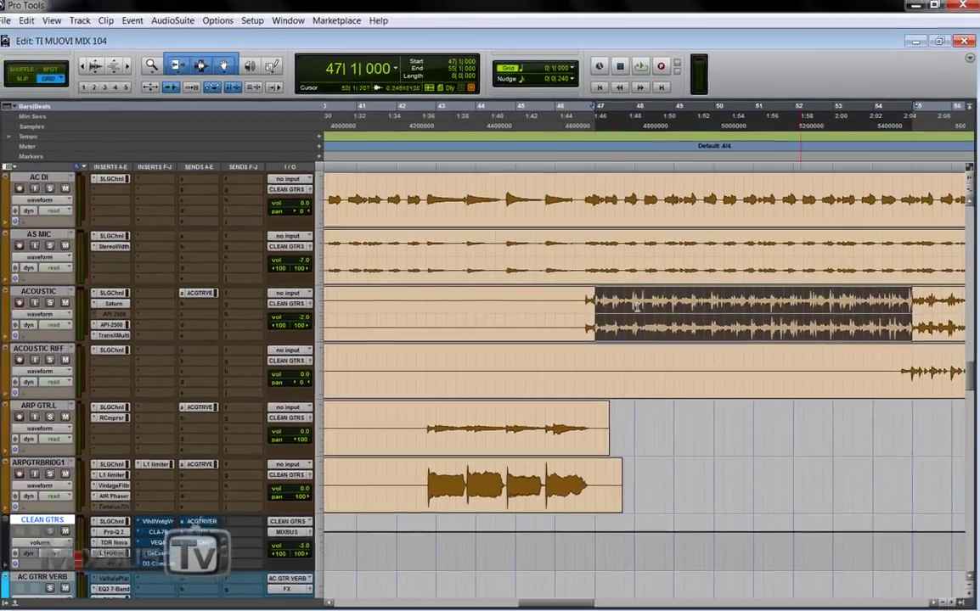
pyautogui.hotkey('ctrl', '[')
pyautogui.hotkey('ctrl', '[')
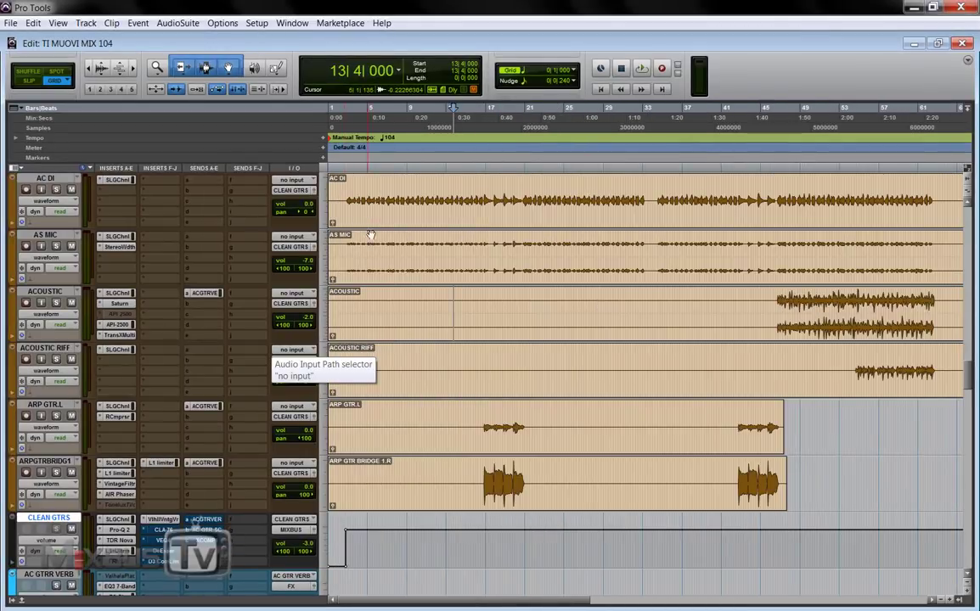
# - Open ValhallaVintageVerb on the CLEAN GTRS bus and compare the soloed AC DI and AS MIC guitars with and without it during playback
pyautogui.click(161, 520)
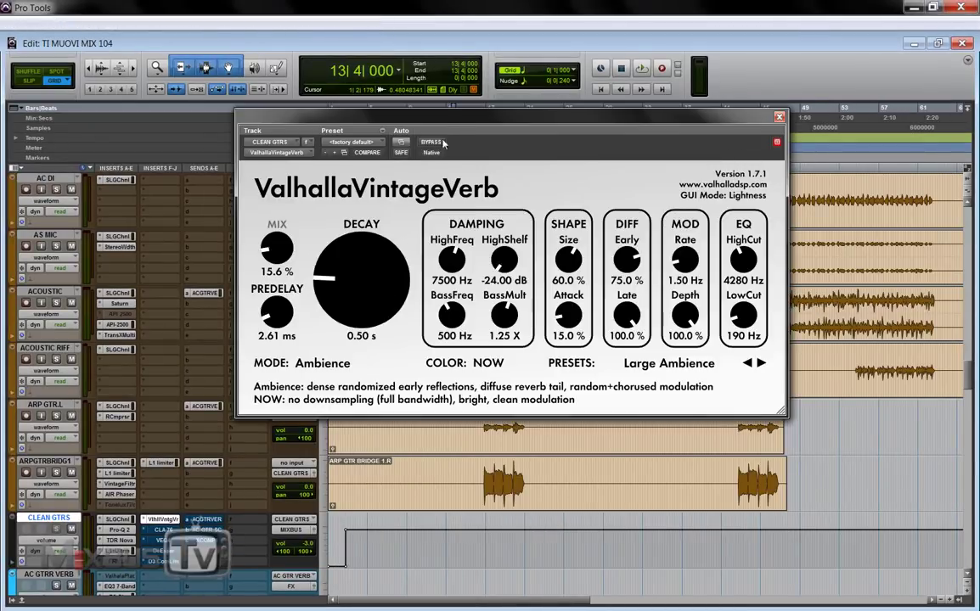
pyautogui.moveTo(443, 124); pyautogui.dragTo(443, 246)
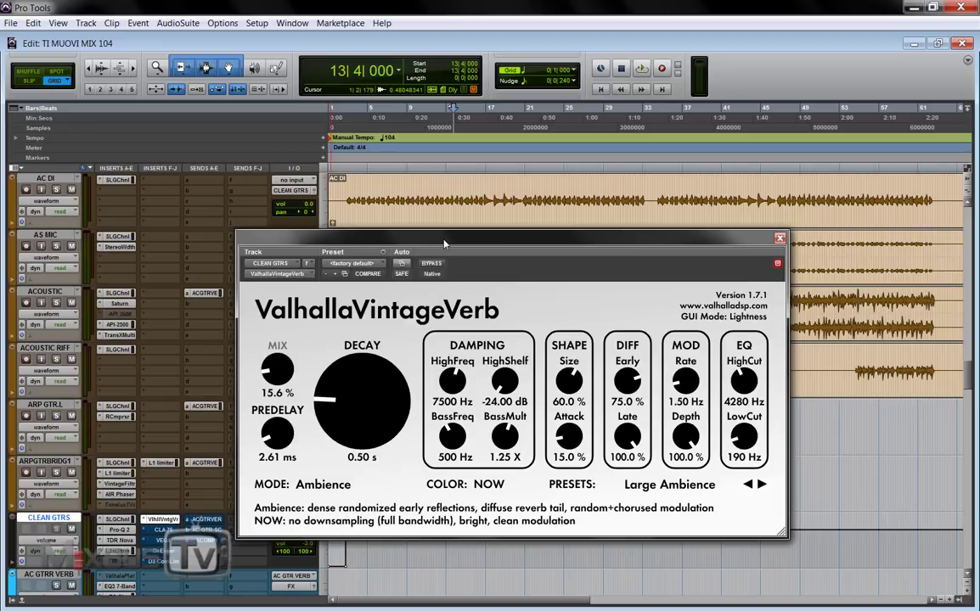
pyautogui.moveTo(444, 244); pyautogui.dragTo(444, 238)
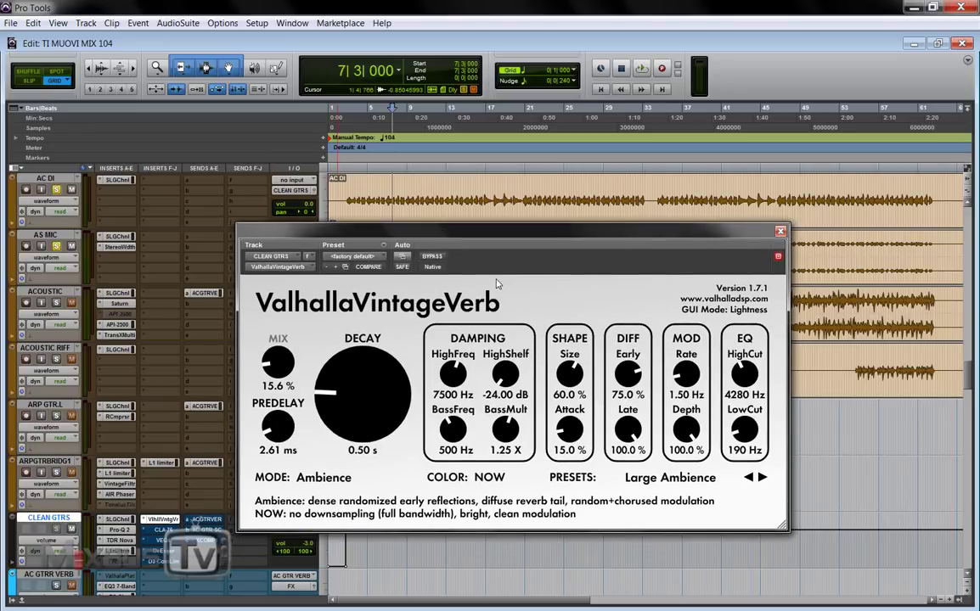
pyautogui.click(433, 257)
pyautogui.press('space')
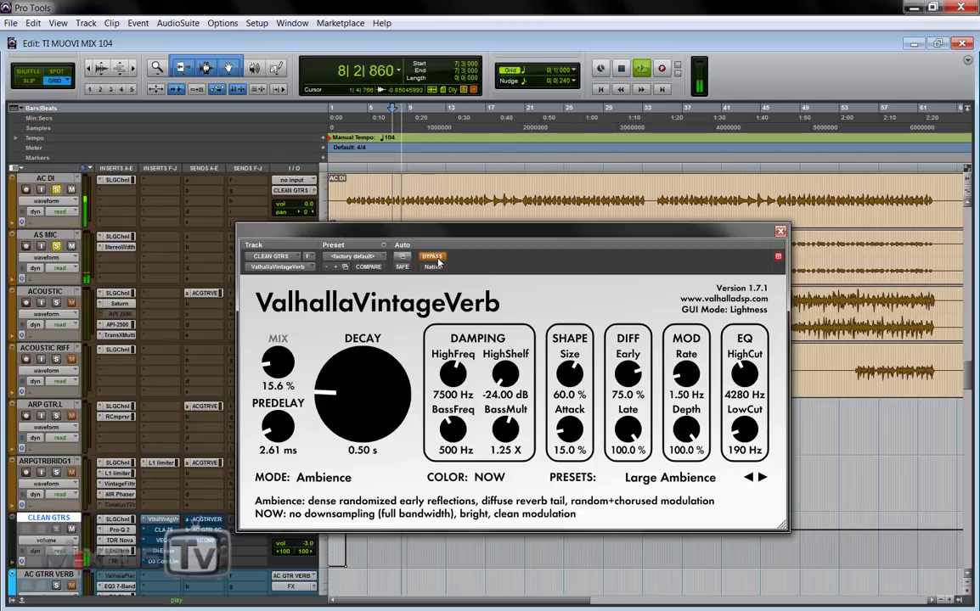
pyautogui.click(433, 256)
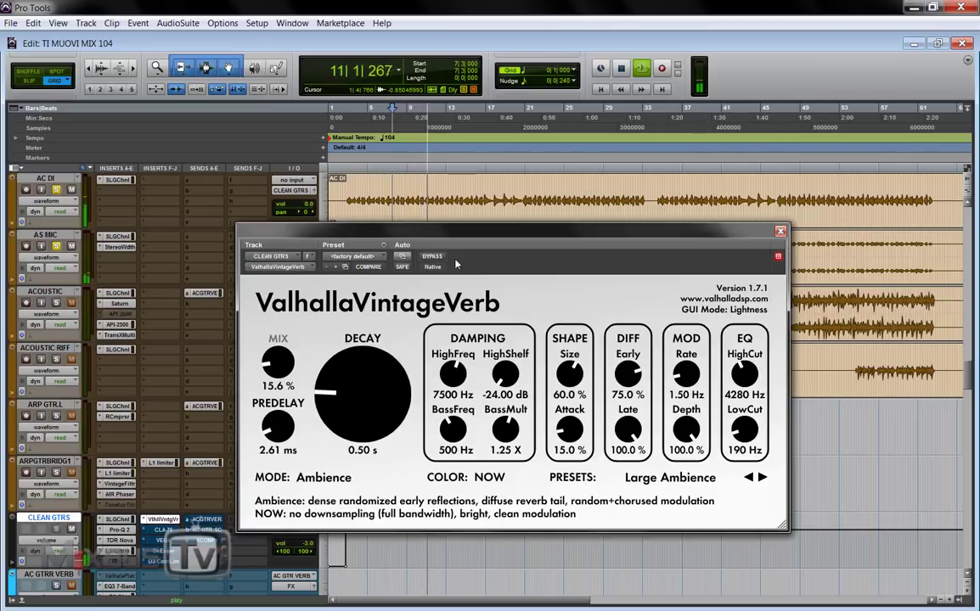
pyautogui.click(433, 257)
pyautogui.click(432, 257)
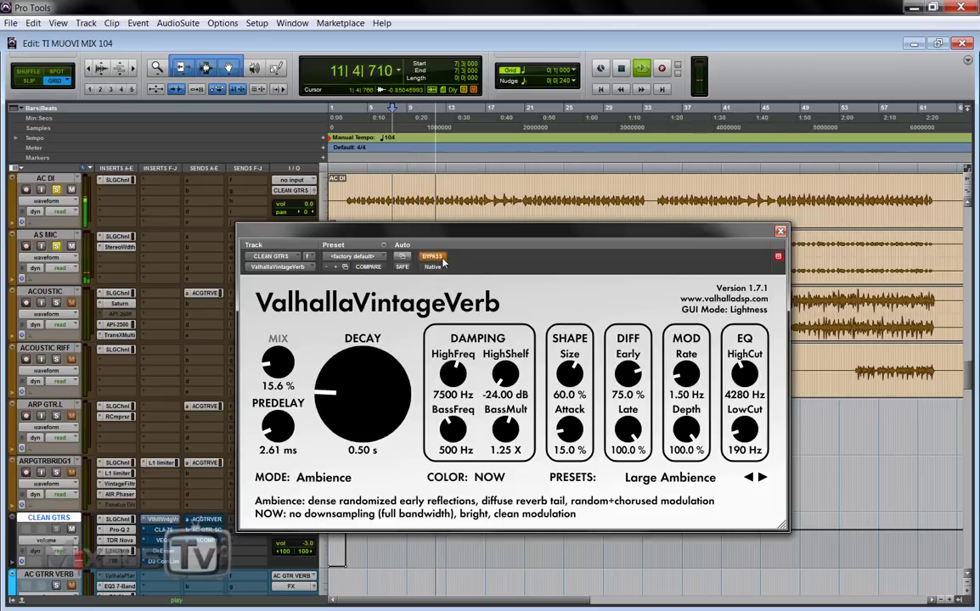
pyautogui.press('space')
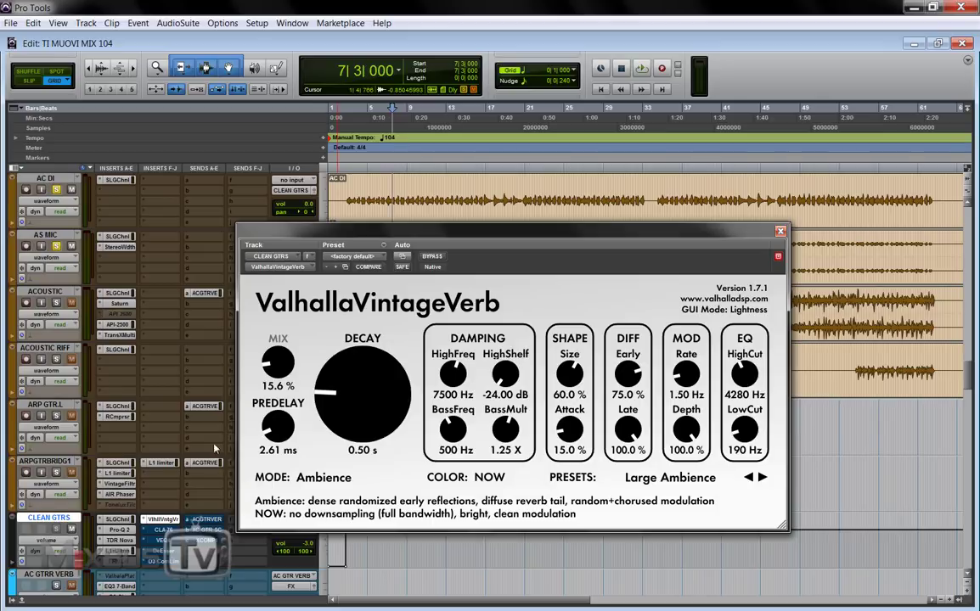
# - Take the CLA-76 compressor on the CLEAN GTRS bus out of bypass and compare the guitars with and without it during playback
pyautogui.click(163, 529)
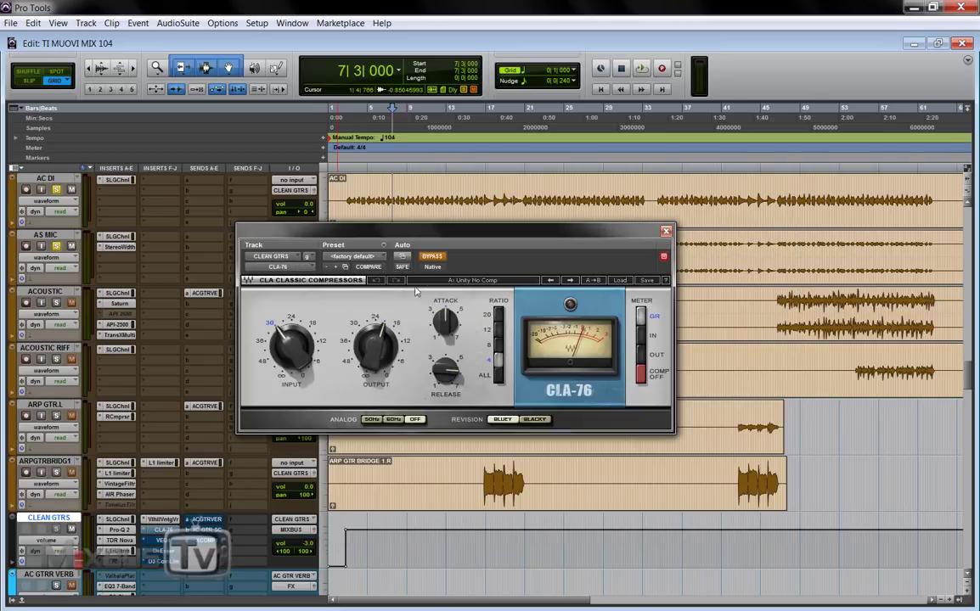
pyautogui.click(433, 257)
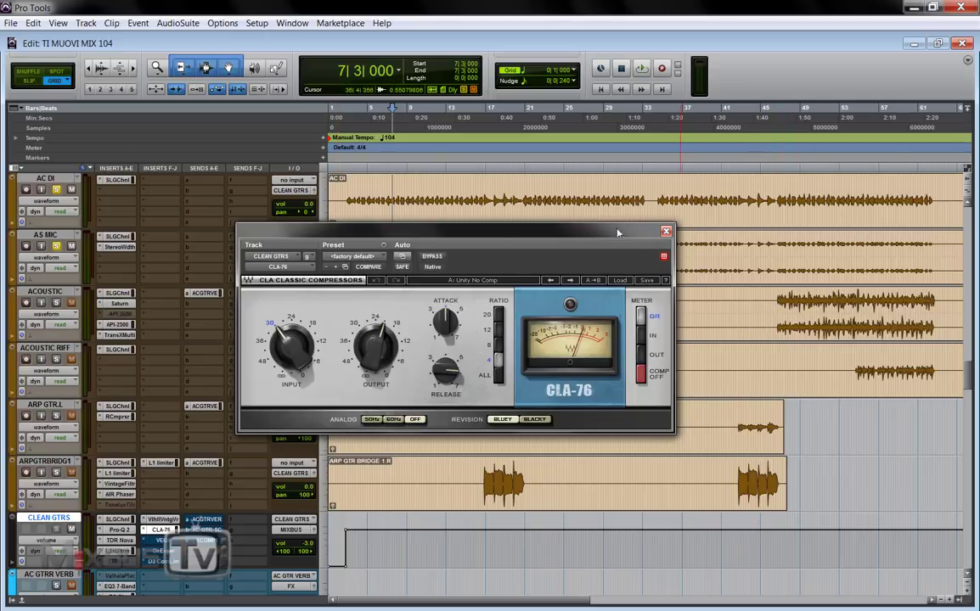
pyautogui.press('space')
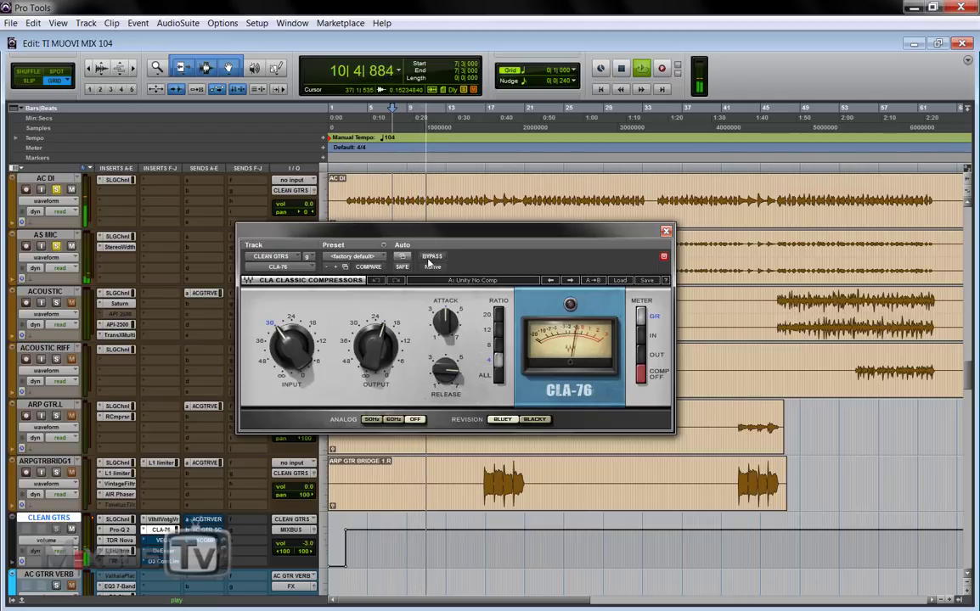
pyautogui.click(431, 256)
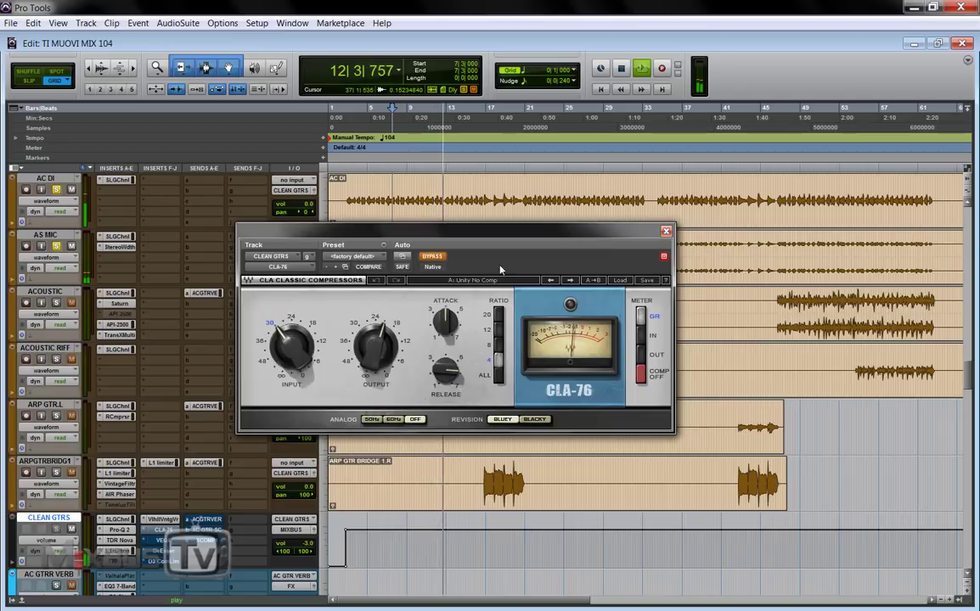
pyautogui.click(432, 256)
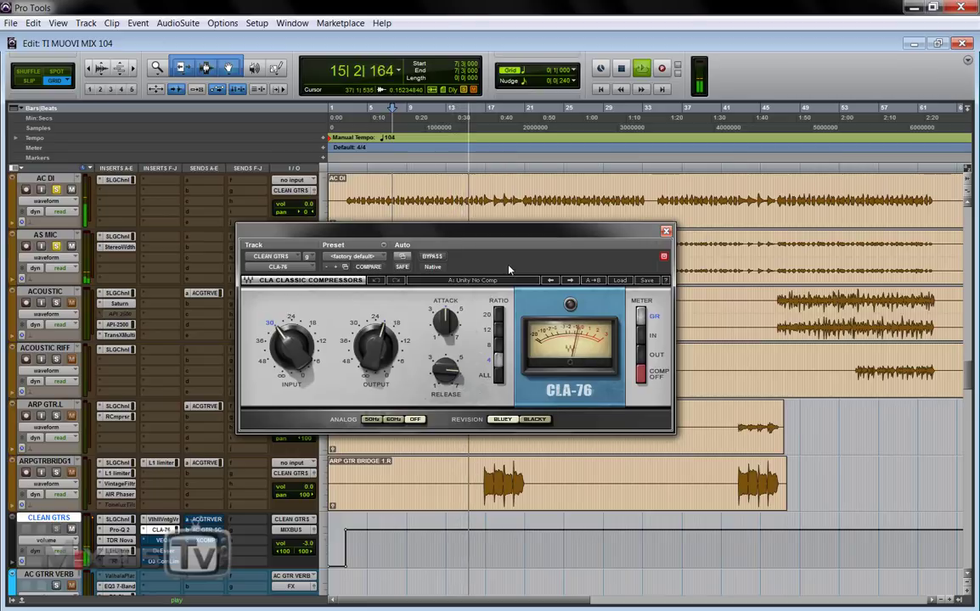
pyautogui.press('space')
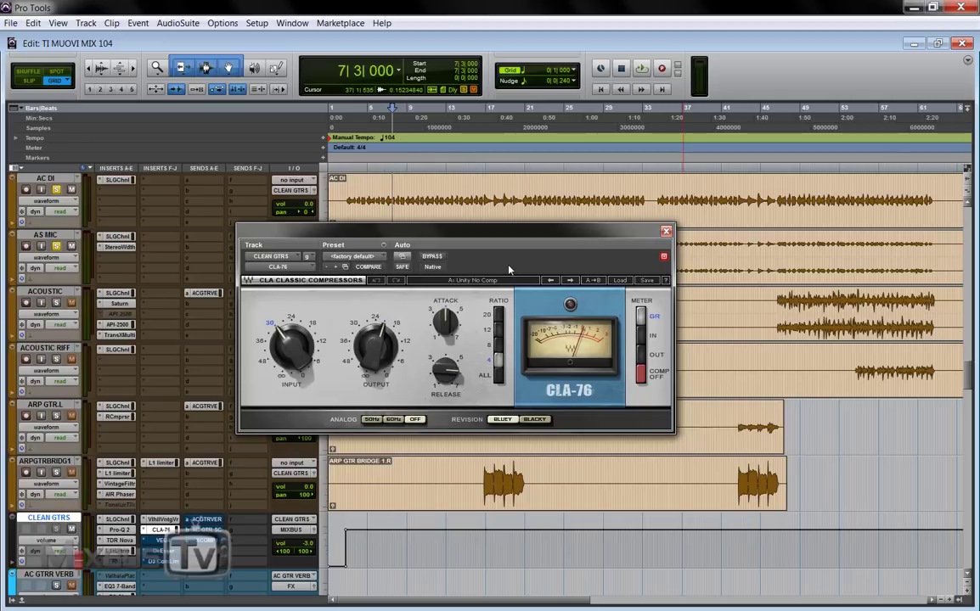
# - Compare the soloed guitars with and without the CLA-76 compressor during playback from 16|3|000, leaving the compressor active
pyautogui.click(476, 184)
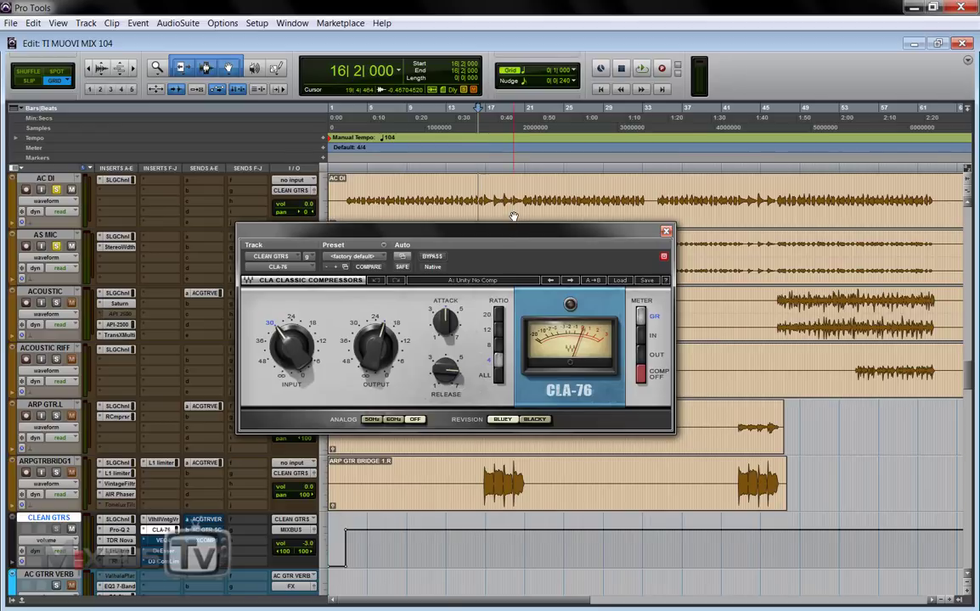
pyautogui.hotkey('ctrl', ']')
pyautogui.press('space')
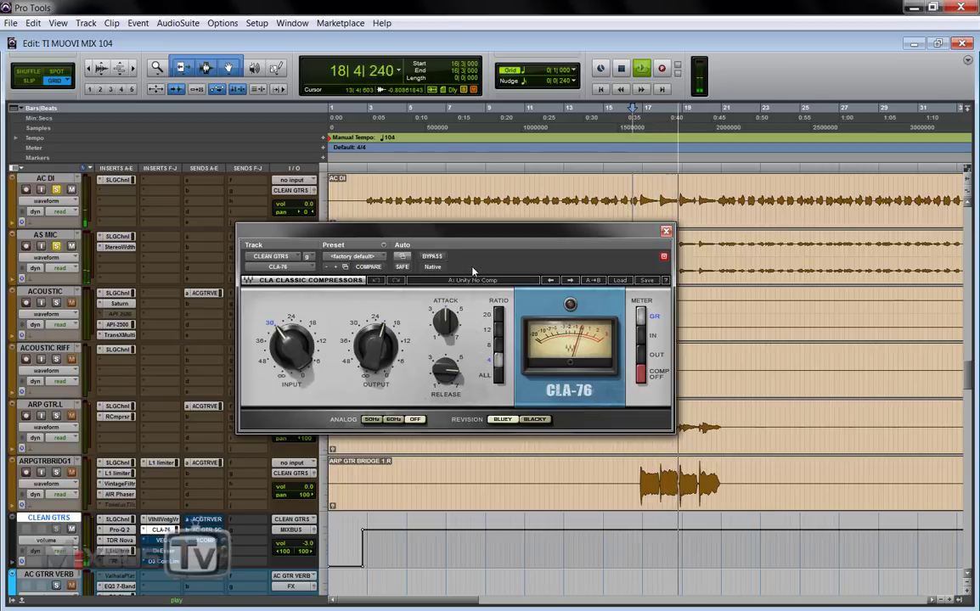
pyautogui.click(432, 256)
pyautogui.press('space')
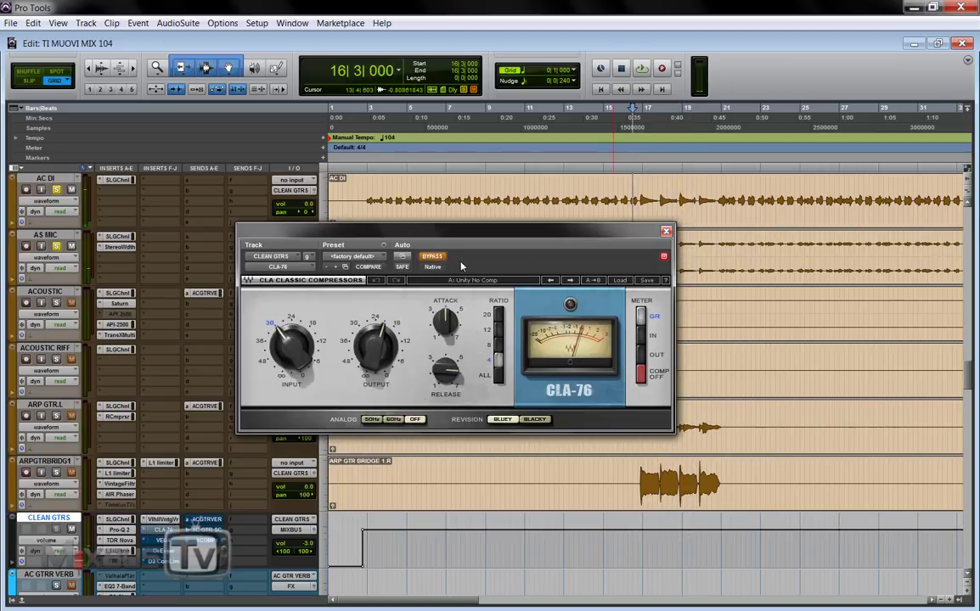
pyautogui.press('space')
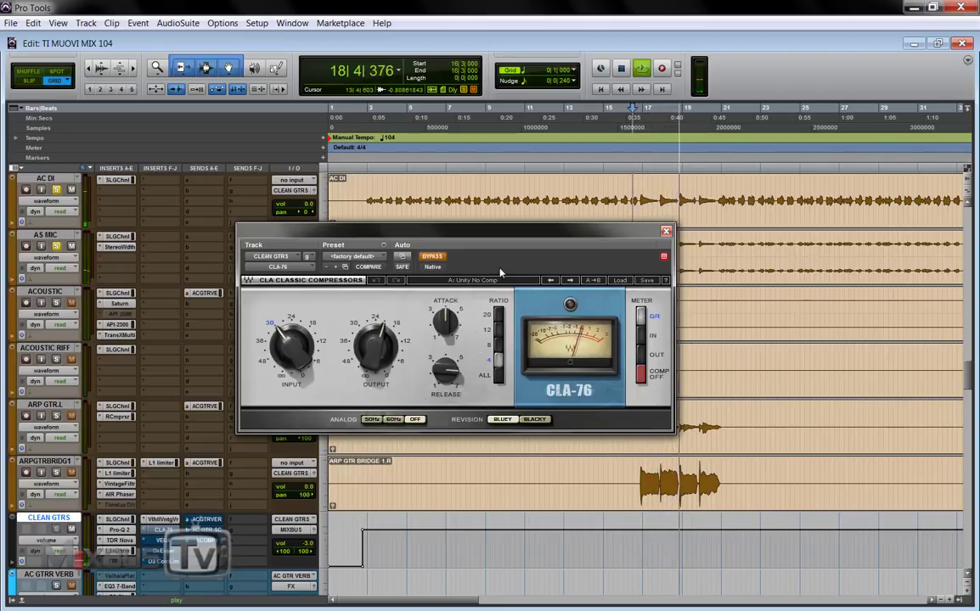
pyautogui.press('space')
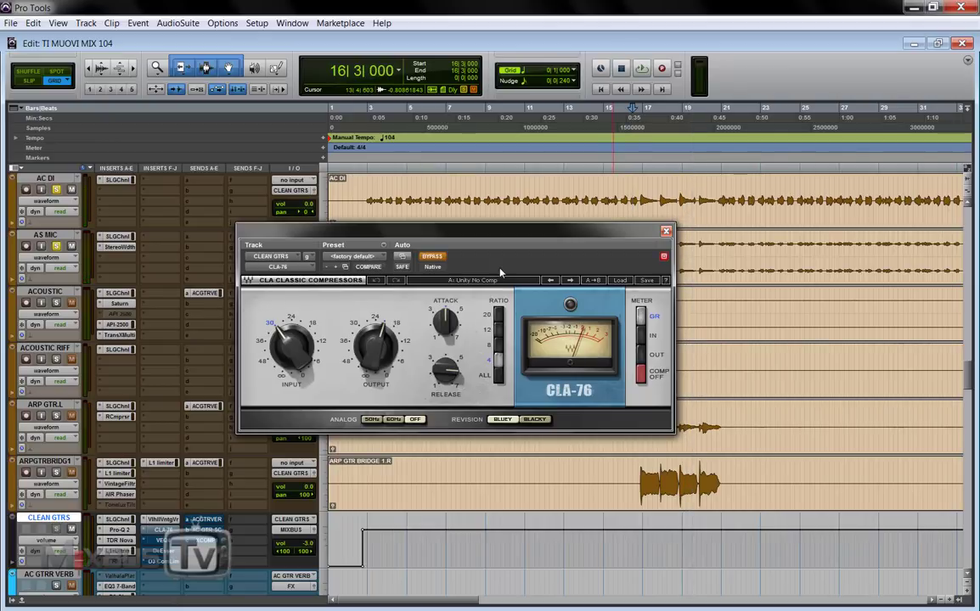
pyautogui.press('space')
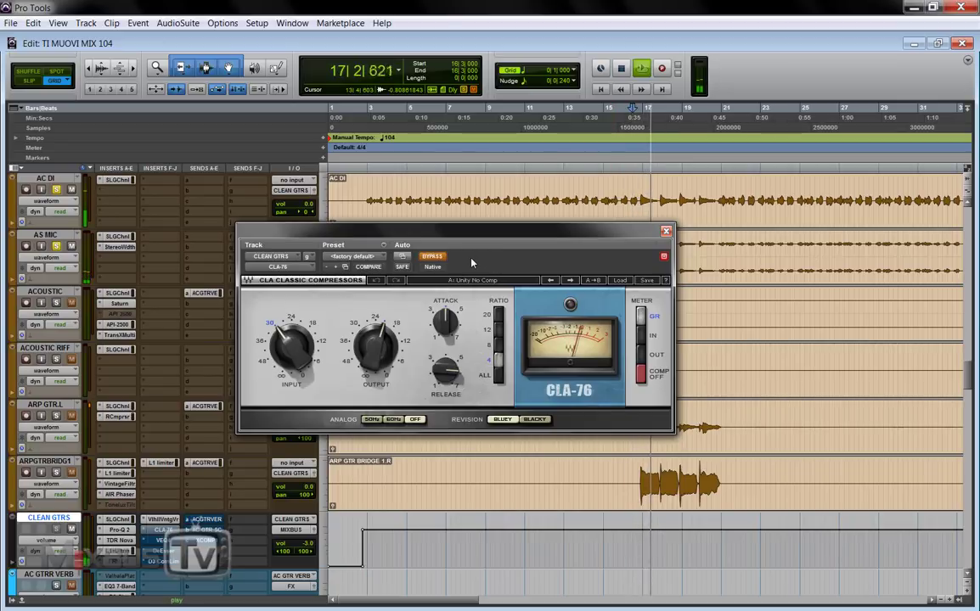
pyautogui.press('space')
pyautogui.press('space')
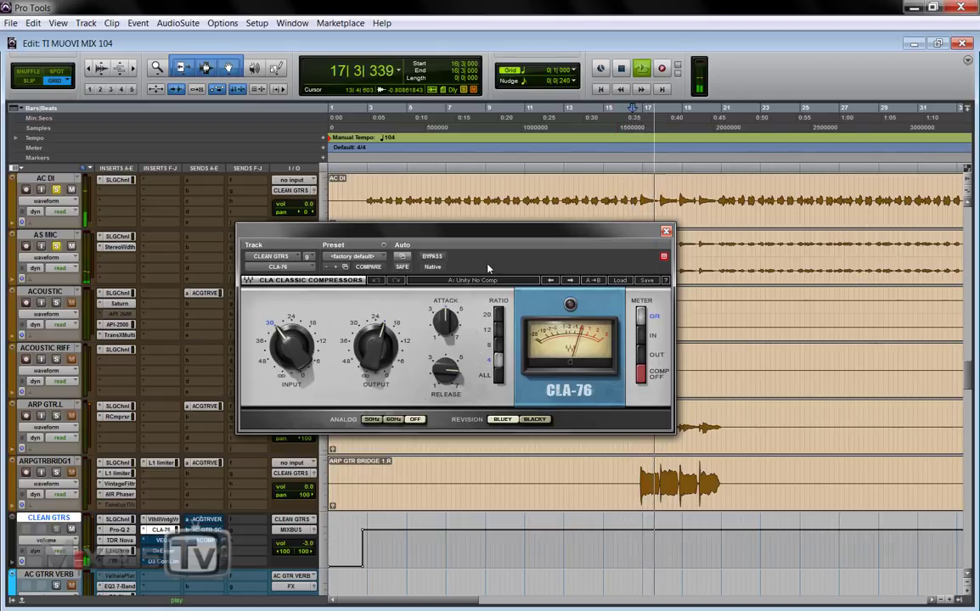
pyautogui.press('space')
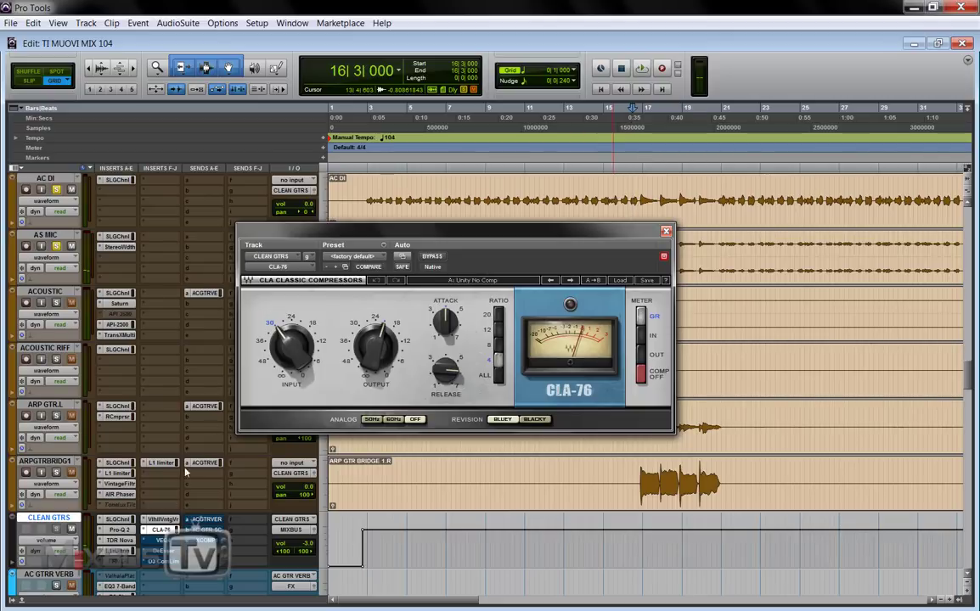
# - Open the VEQ4 on the CLEAN GTRS bus, take it out of bypass, and audition its HMF and HF boosts from 9|3|000
pyautogui.click(161, 541)
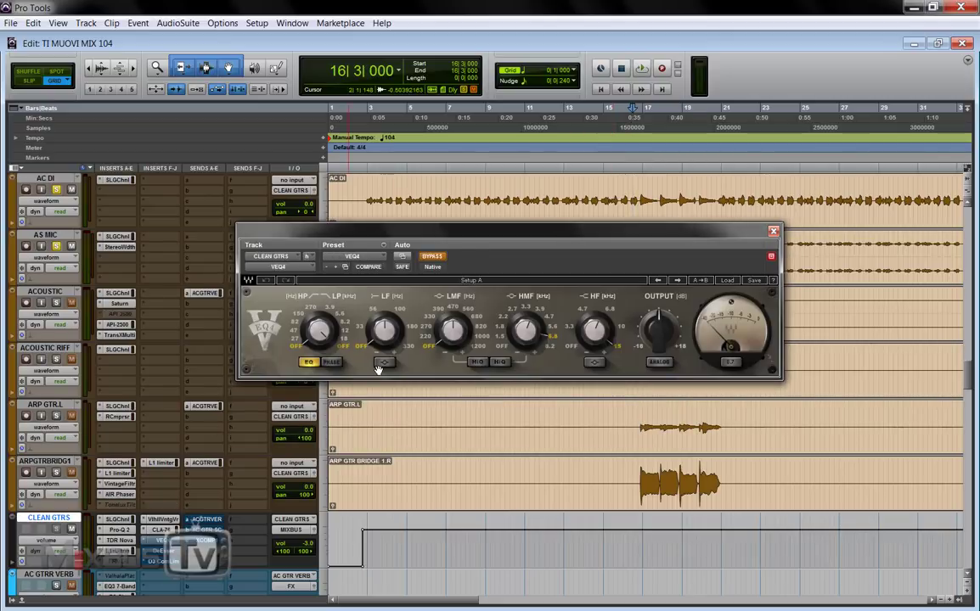
pyautogui.moveTo(459, 230); pyautogui.dragTo(439, 238)
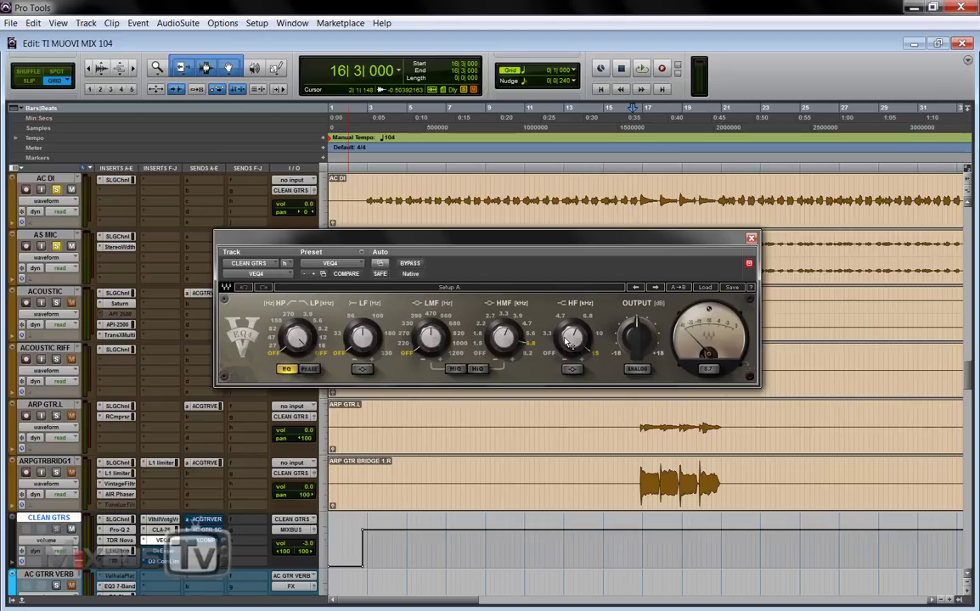
pyautogui.click(410, 265)
pyautogui.press('space')
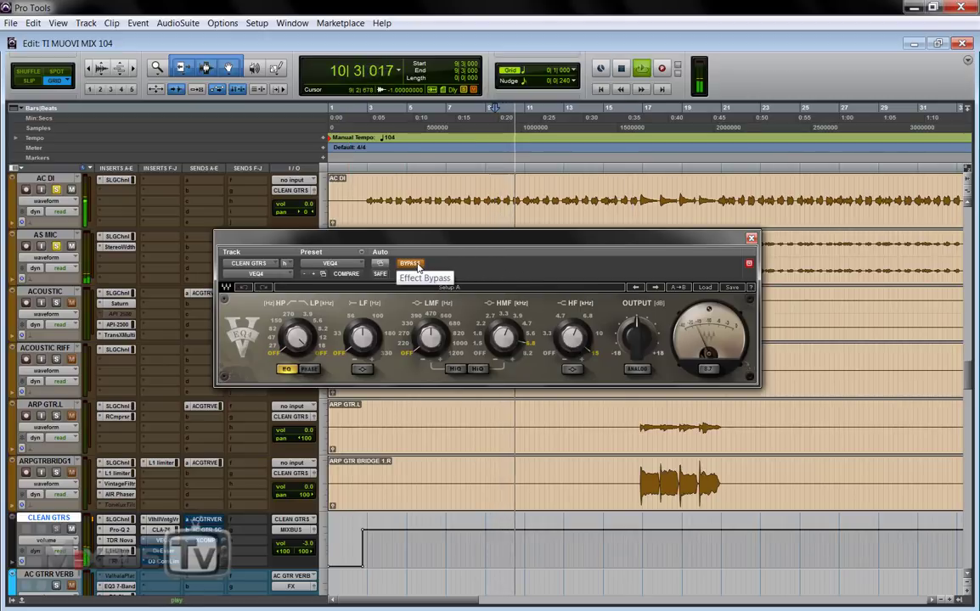
pyautogui.click(415, 265)
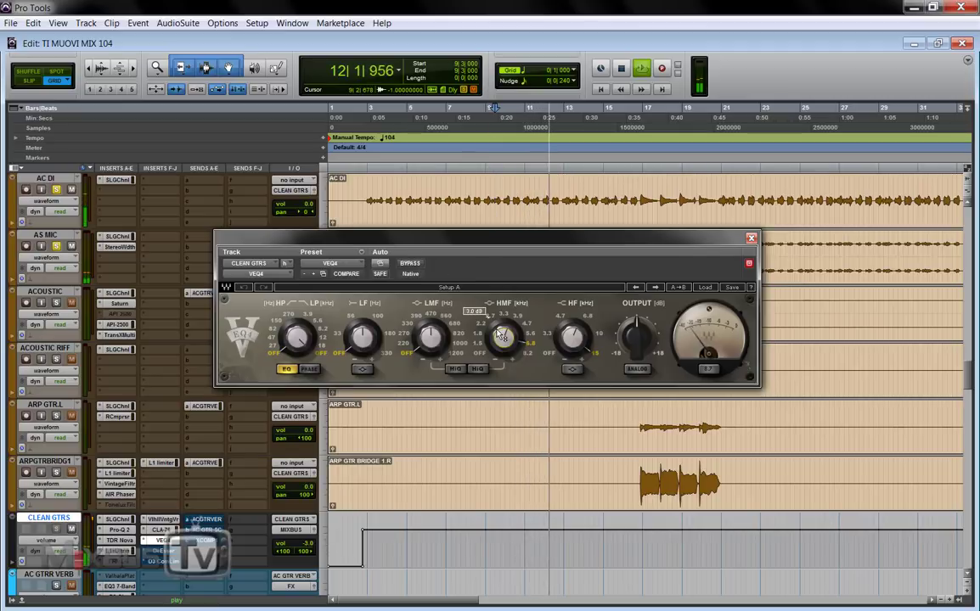
pyautogui.moveTo(503, 338)
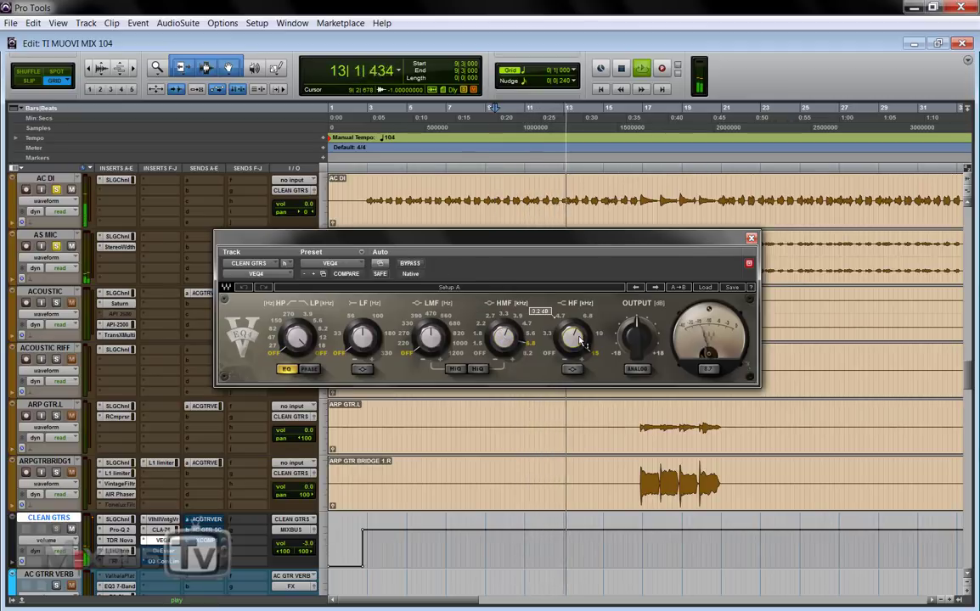
pyautogui.moveTo(580, 341)
pyautogui.press('space')
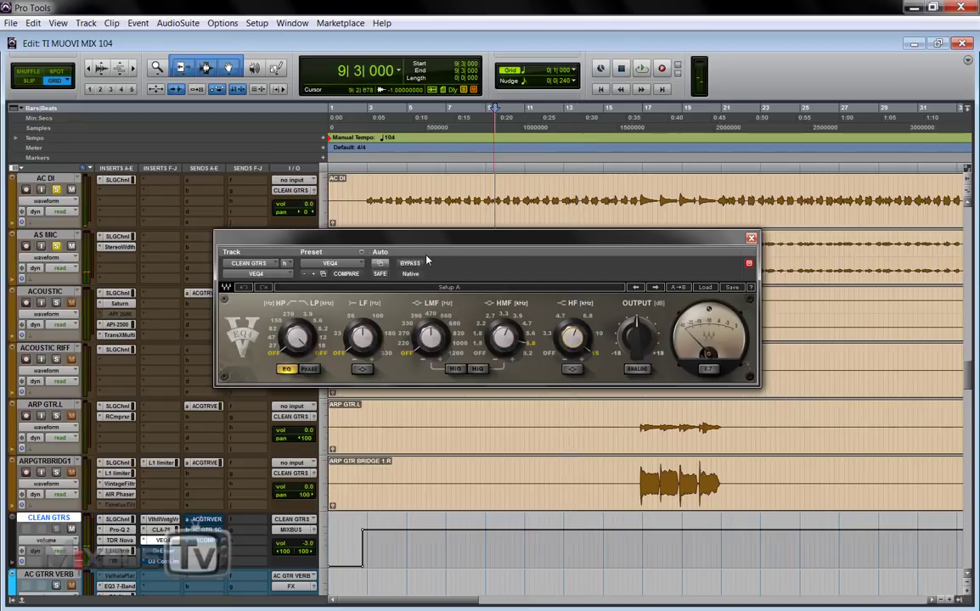
# - Compare the guitars again with the VEQ4 bypassed and active, playing from 9|3|000 and leaving the EQ active
pyautogui.click(411, 264)
pyautogui.press('space')
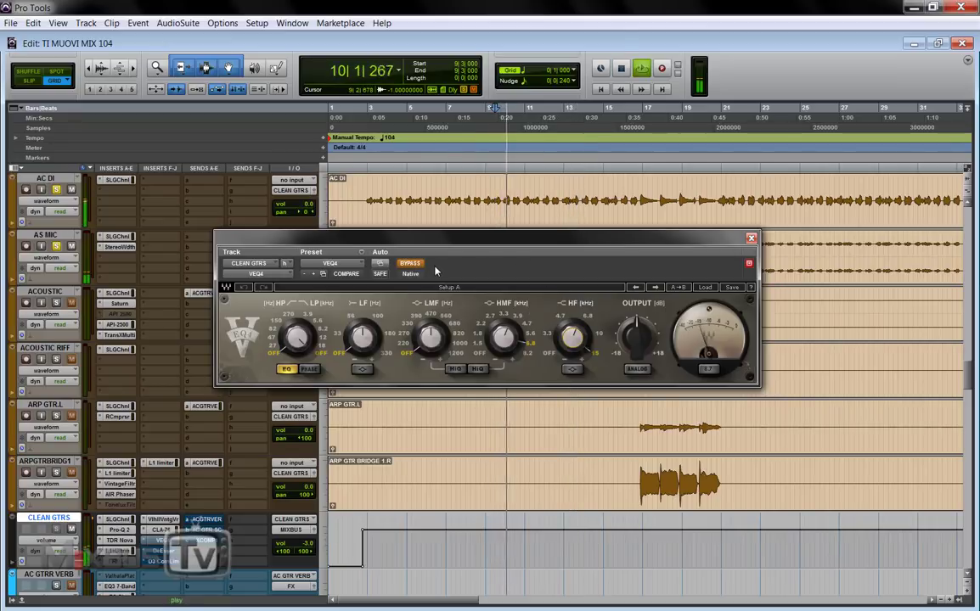
pyautogui.click(410, 263)
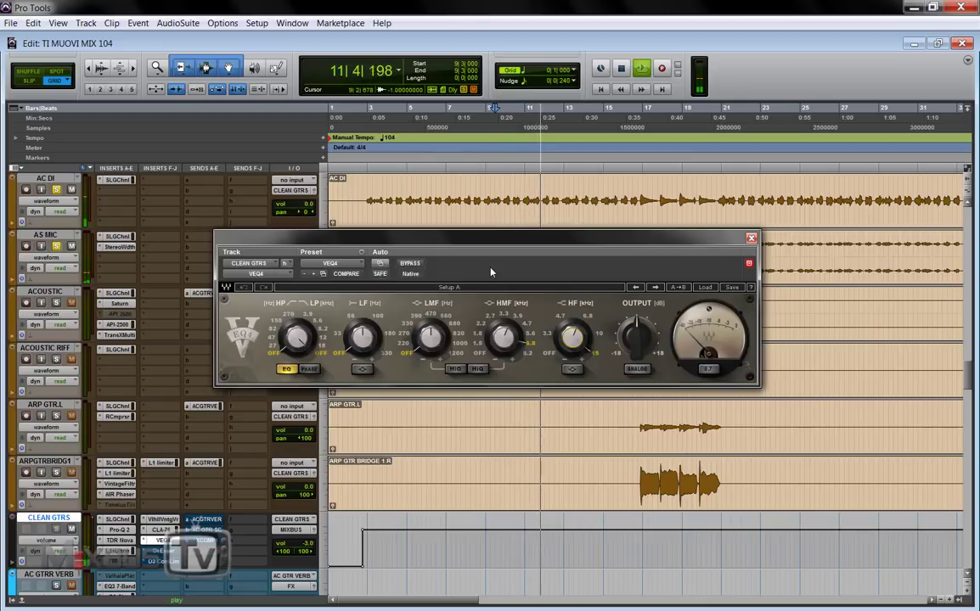
pyautogui.press('space')
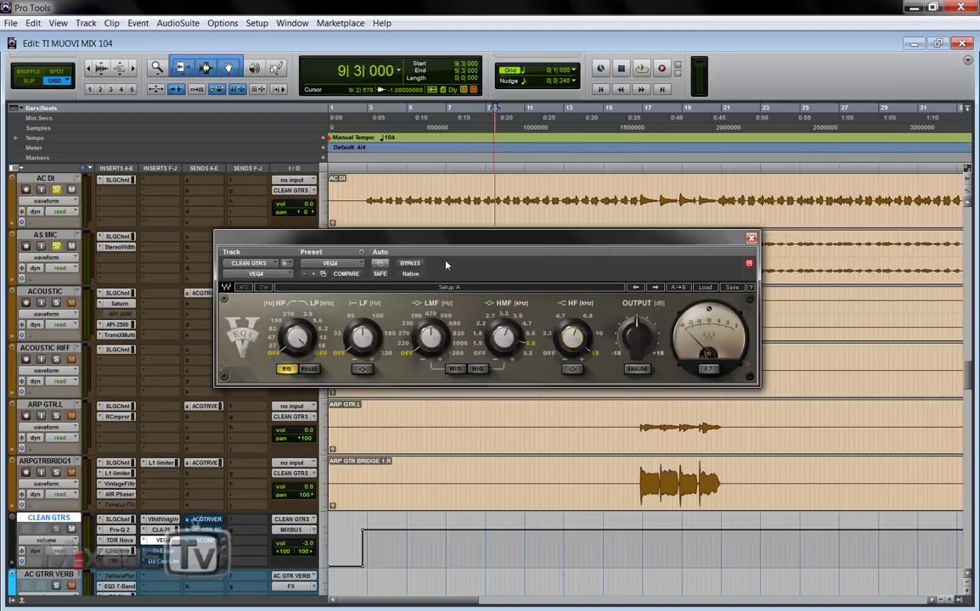
pyautogui.click(410, 264)
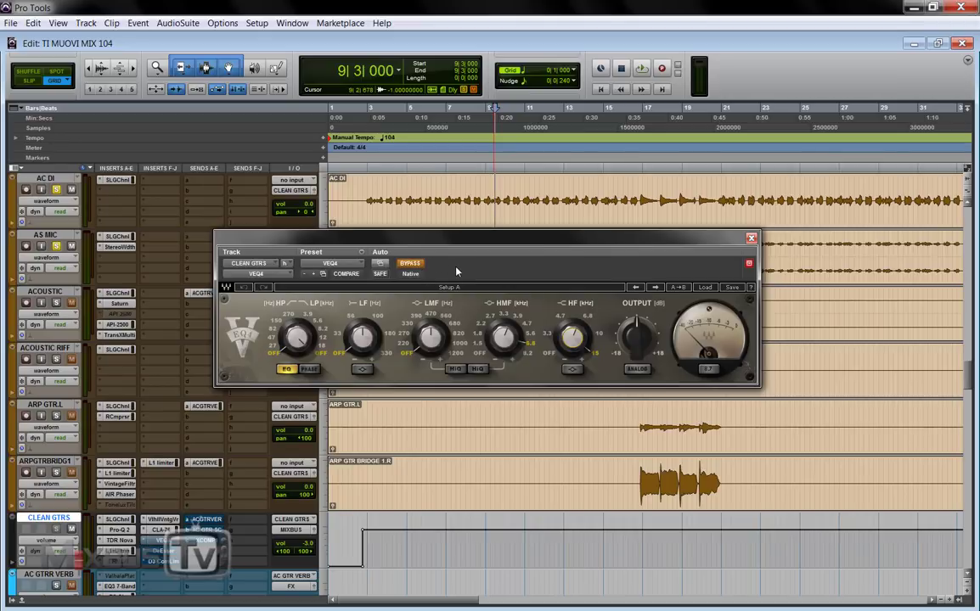
pyautogui.press('space')
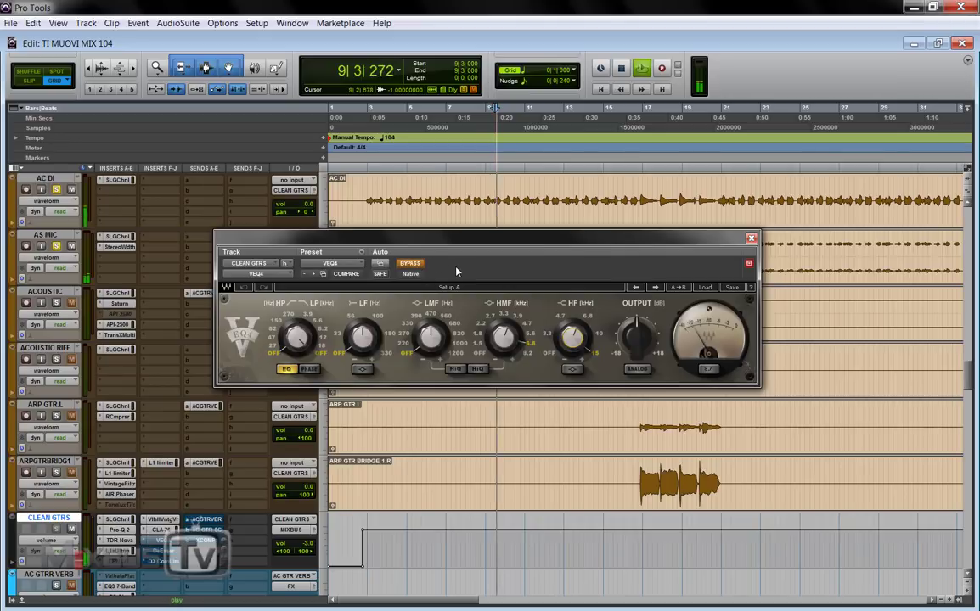
pyautogui.click(409, 264)
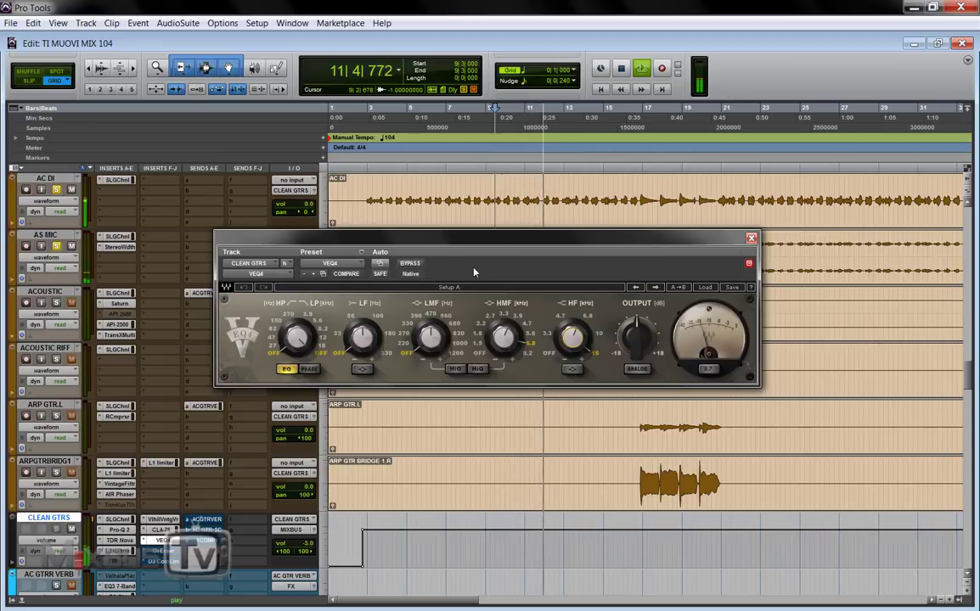
pyautogui.press('space')
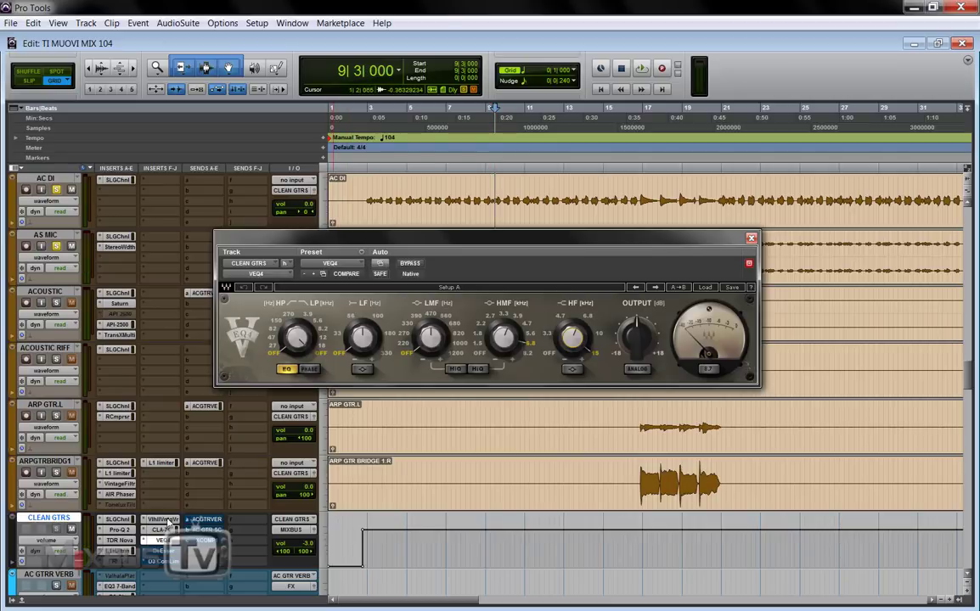
# - Open the DeEsser on the CLEAN GTRS bus, take it out of bypass, and play the guitars from 9|3|000
pyautogui.click(162, 551)
pyautogui.moveTo(441, 248); pyautogui.dragTo(470, 239)
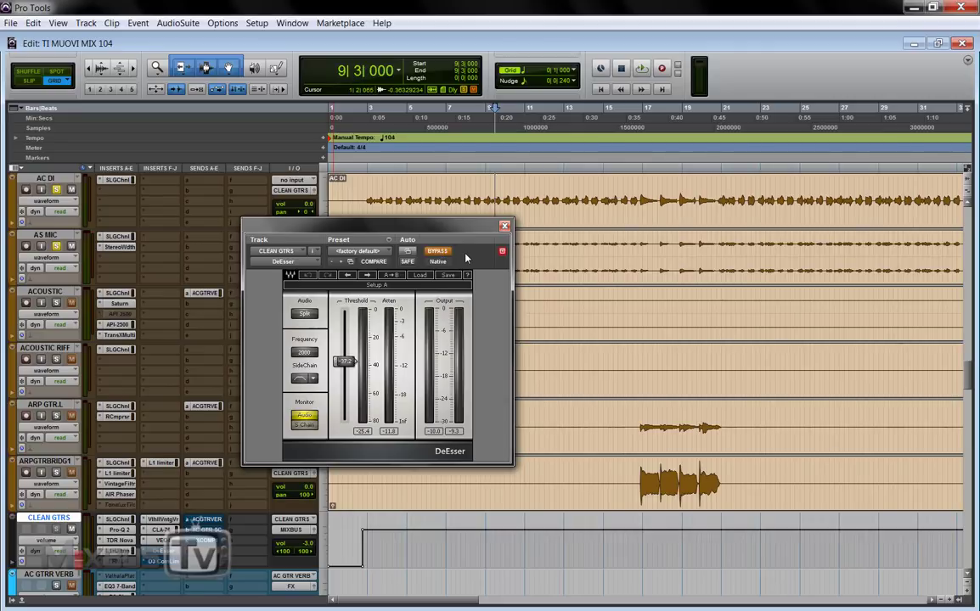
pyautogui.click(438, 251)
pyautogui.press('space')
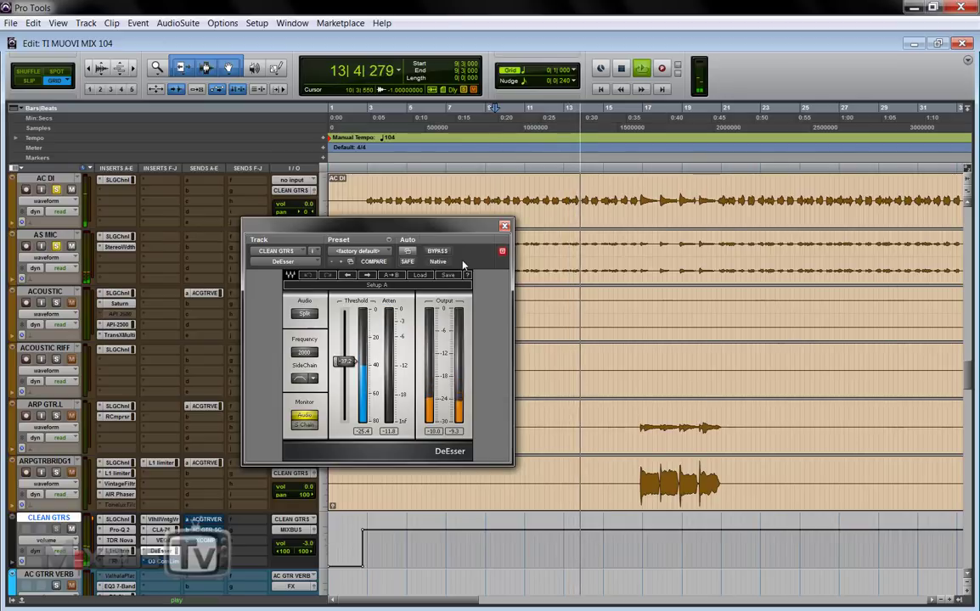
pyautogui.press('space')
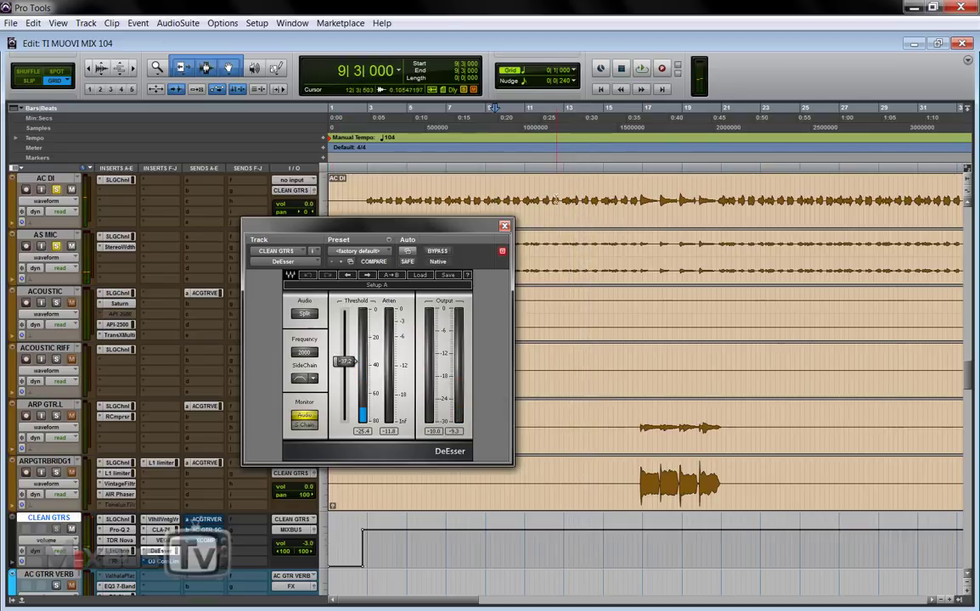
# - Select 12|2|000 to 14|3|000 on the AC DI track and play that range through the DeEsser
pyautogui.moveTo(554, 200); pyautogui.dragTo(588, 187)
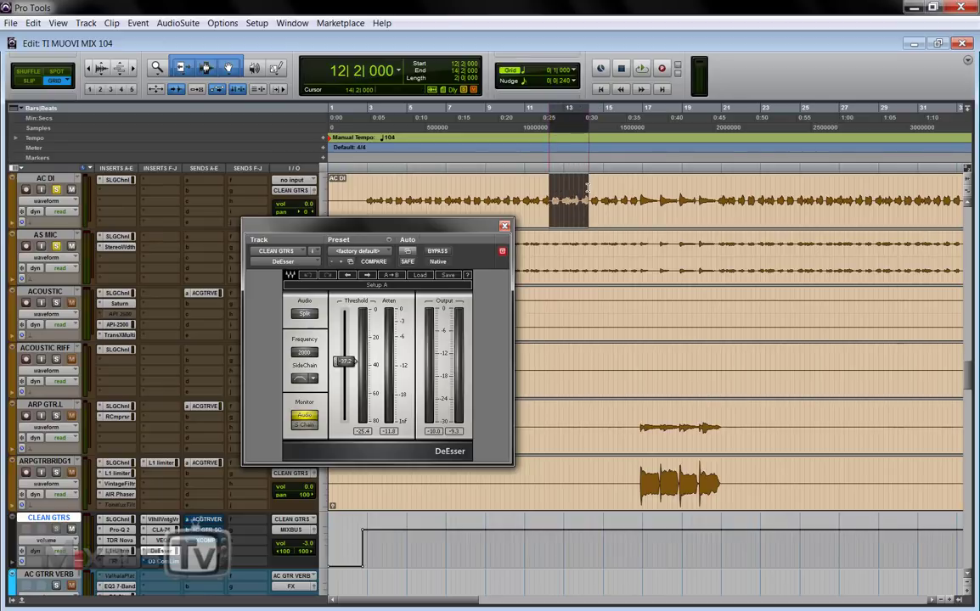
pyautogui.hotkey('ctrl', ']')
pyautogui.hotkey('ctrl', ']')
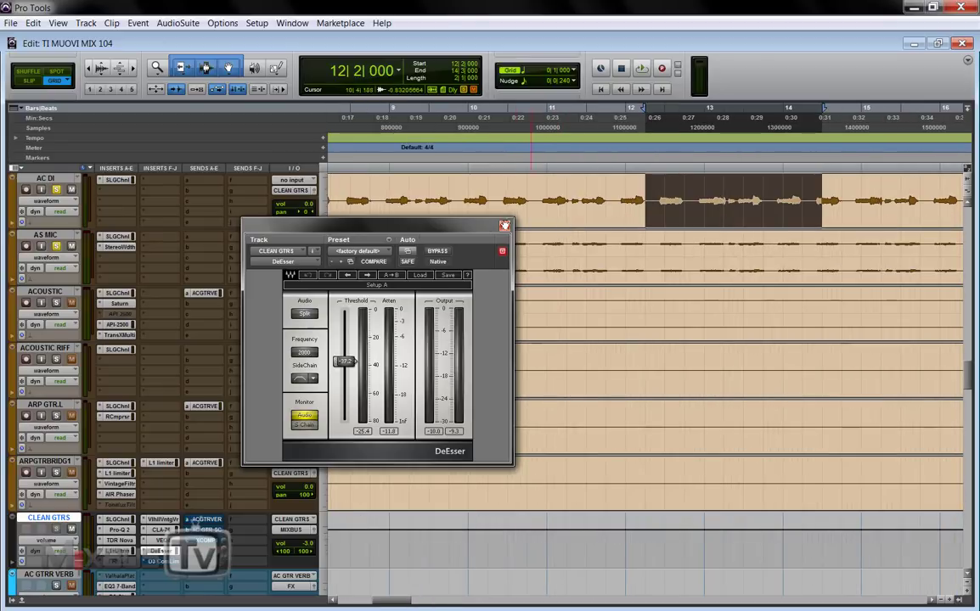
pyautogui.press('space')
# - Monitor the DeEsser's side-chain signal while playing the selected range, and set the monitor back to Audio
pyautogui.click(304, 425)
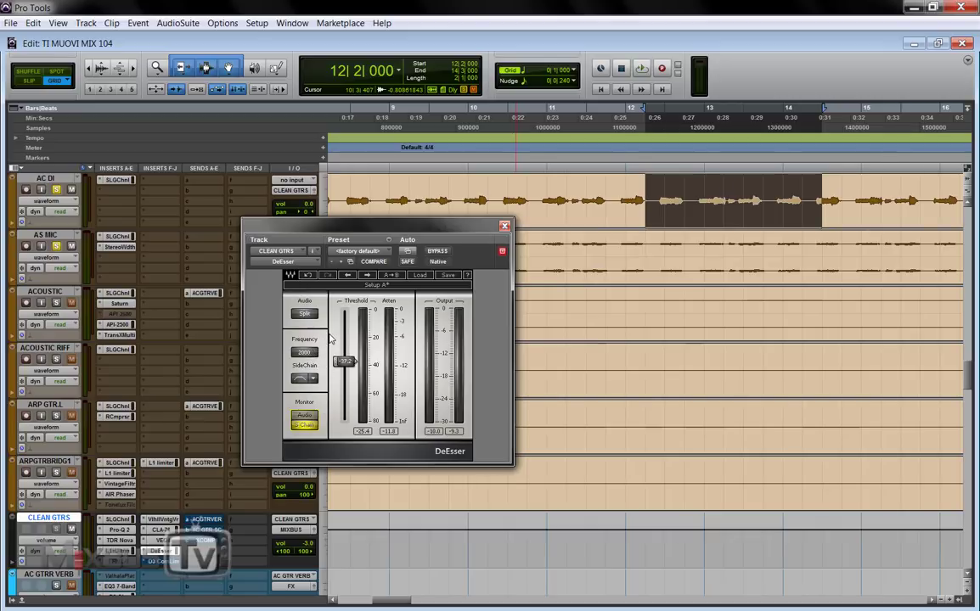
pyautogui.press('space')
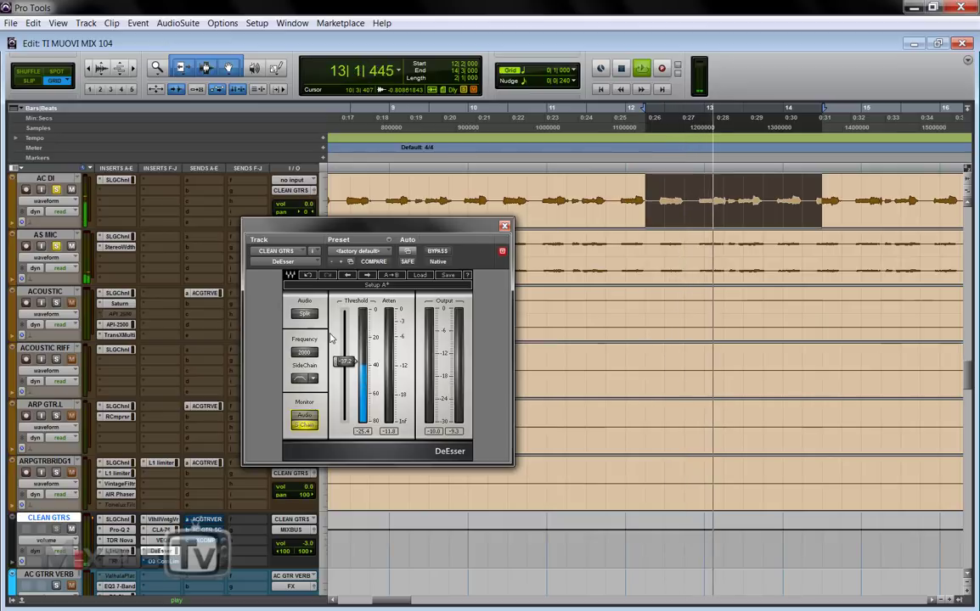
pyautogui.press('space')
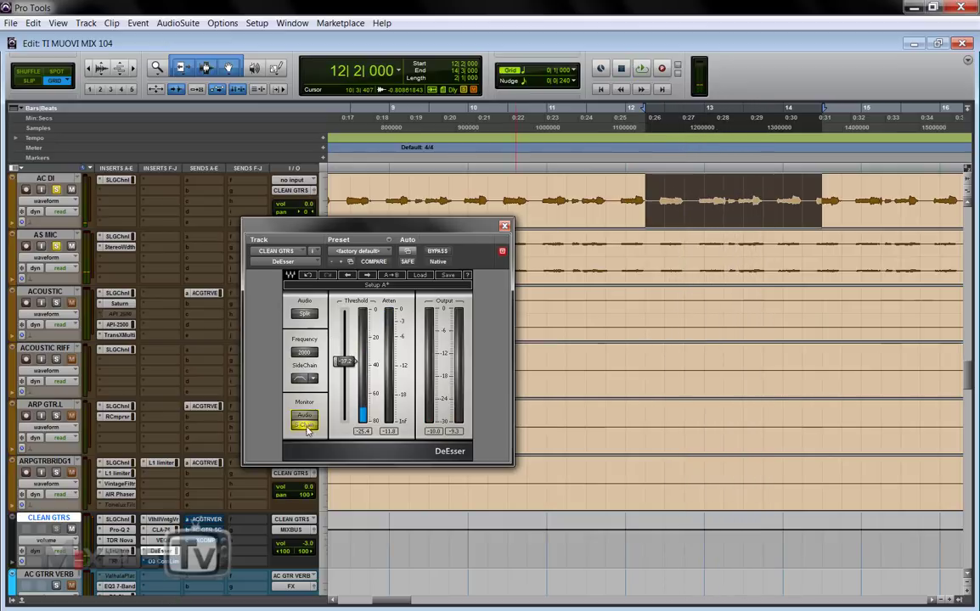
pyautogui.click(306, 420)
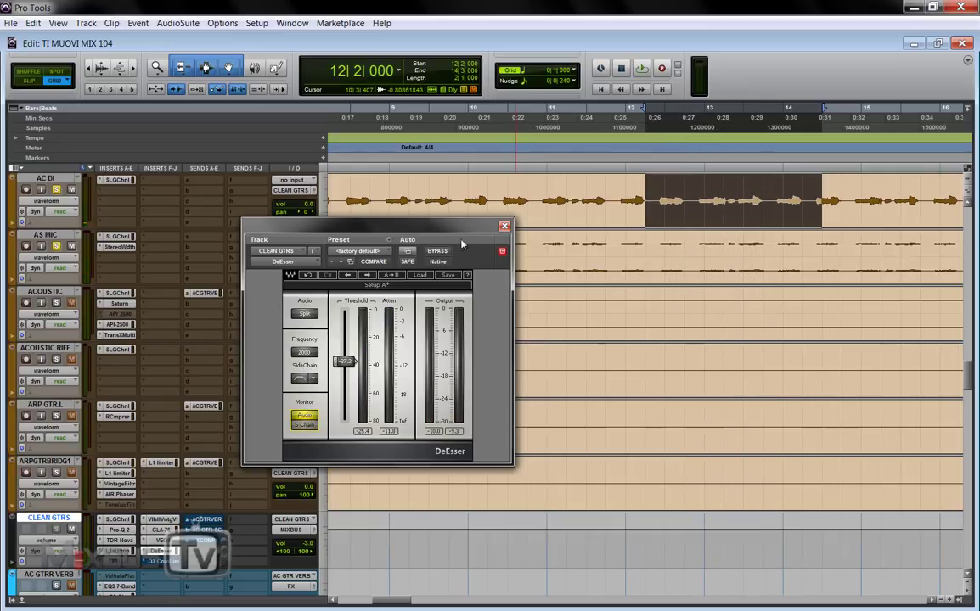
# - Play the guitars from 10|3|000 with the DeEsser active, and close the plug-in
pyautogui.hotkey('ctrl', '[')
pyautogui.hotkey('ctrl', '[')
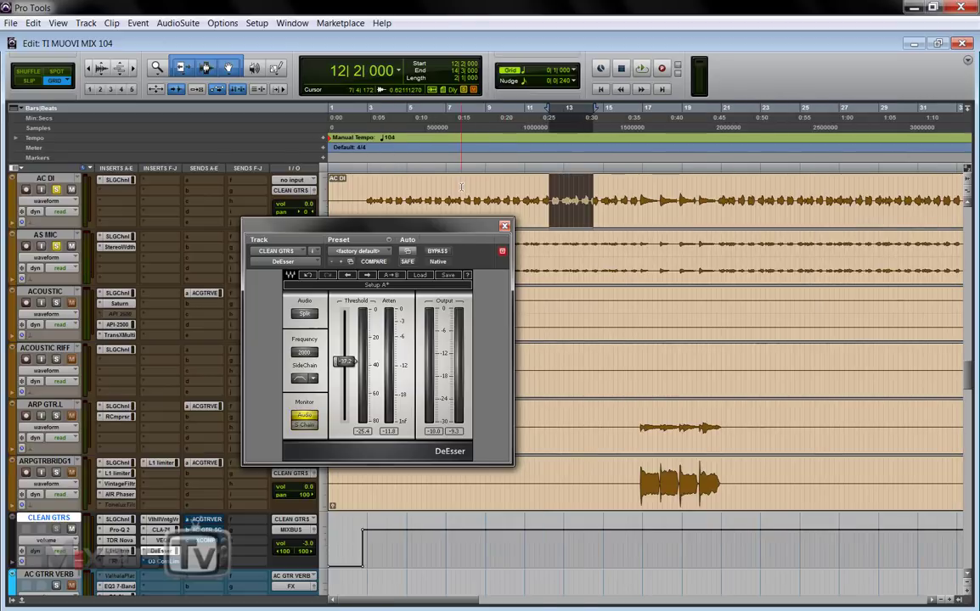
pyautogui.click(461, 187)
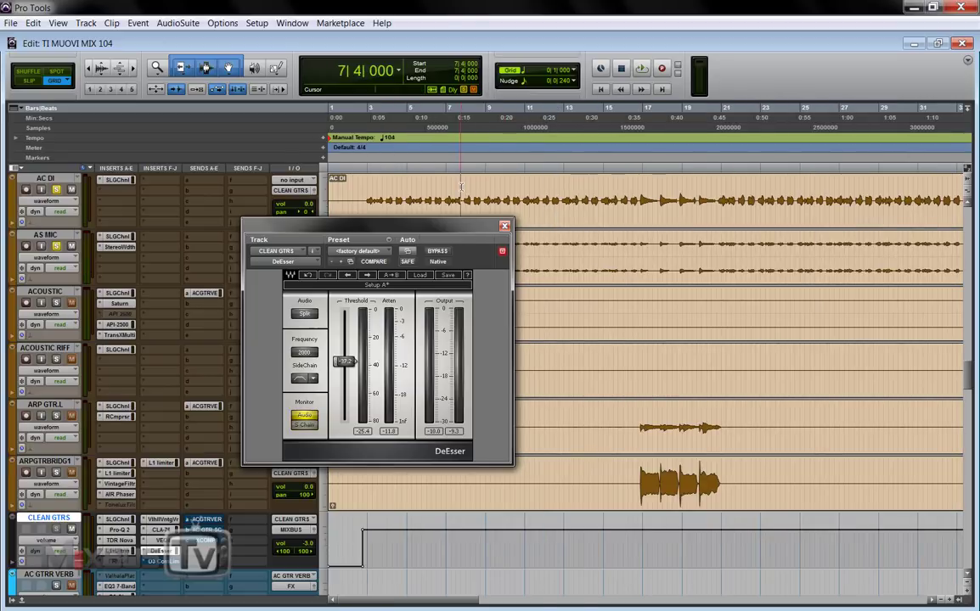
pyautogui.press('space')
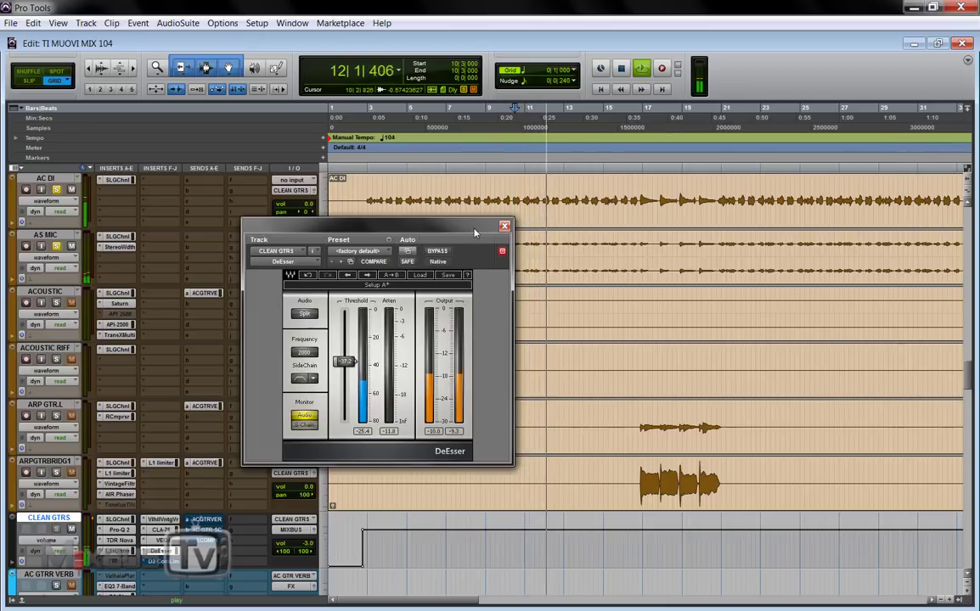
pyautogui.click(504, 225)
pyautogui.press('space')
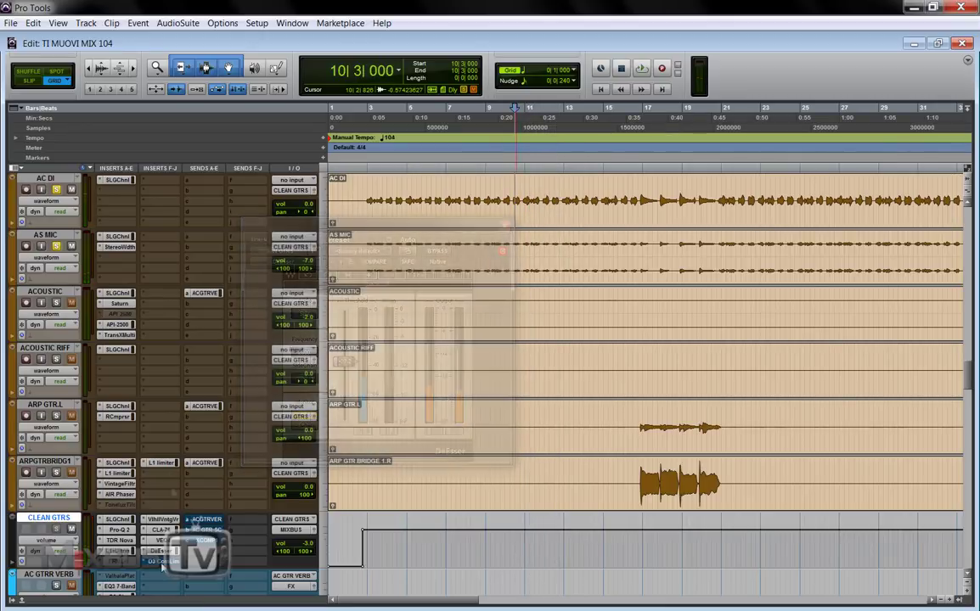
# - Open the Dyn3 Compressor/Limiter on the CLEAN GTRS bus, take it out of bypass, and play the guitars through it
pyautogui.click(160, 561)
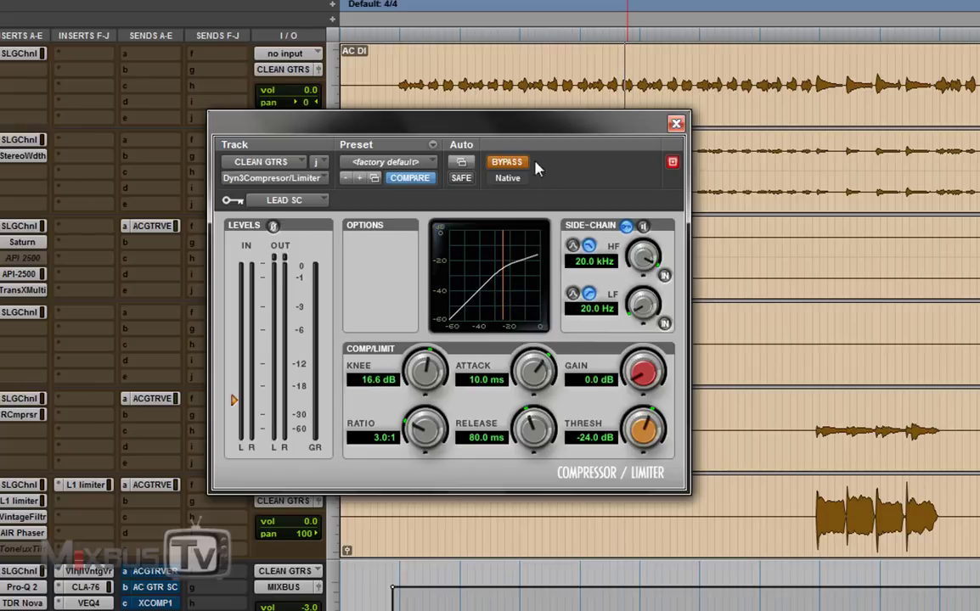
pyautogui.click(507, 163)
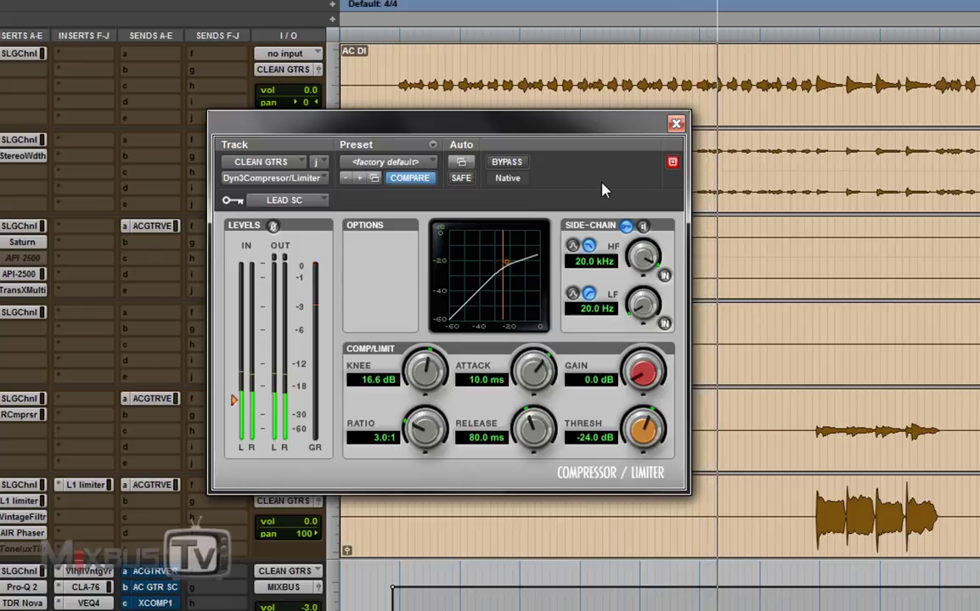
pyautogui.press('space')
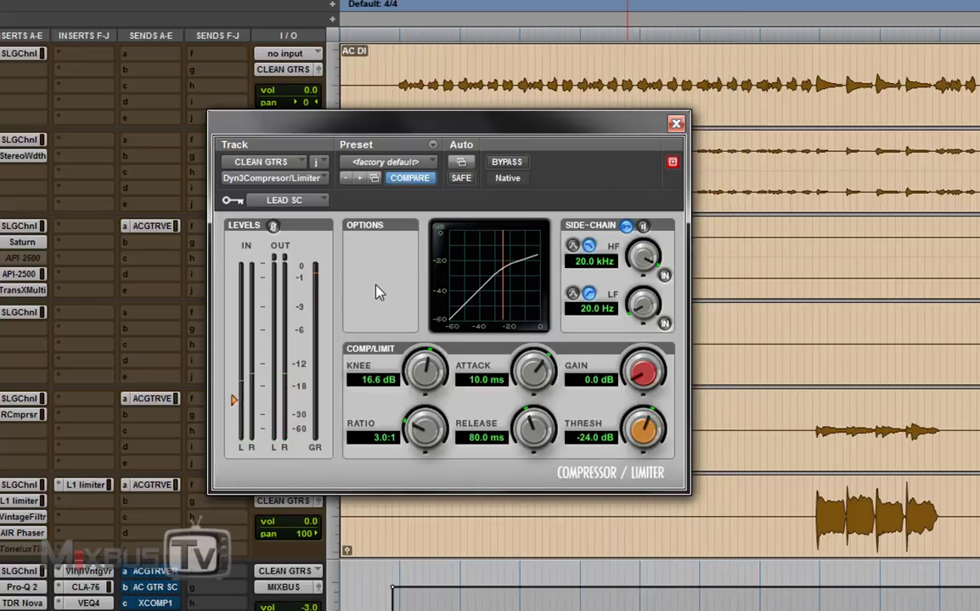
# - Inspect the lead vocal track's LEAD SC send that keys the compressor, and play the guitars from 10|3|000 watching the gain reduction
pyautogui.scroll(-10, 152, 300)
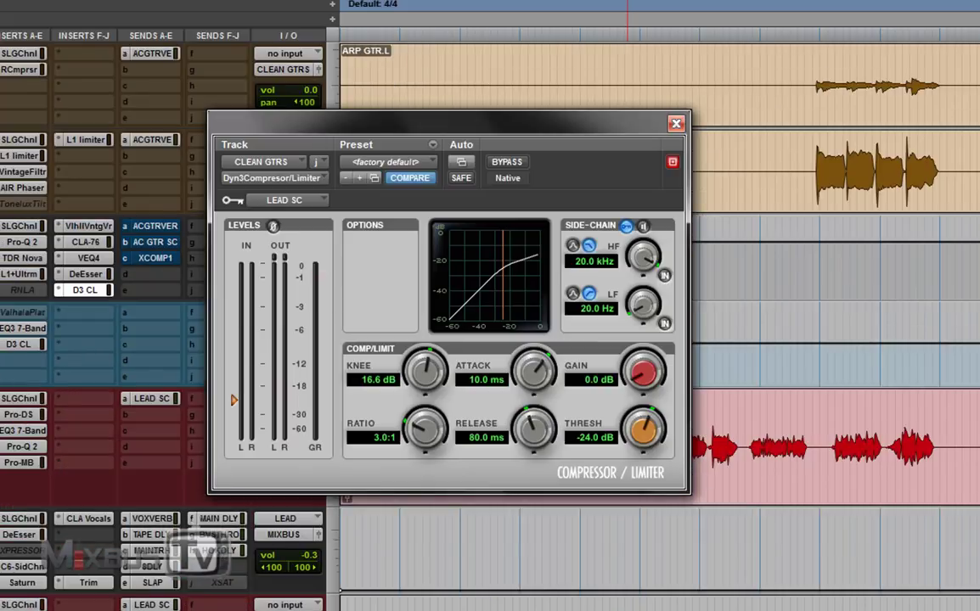
pyautogui.press('space')
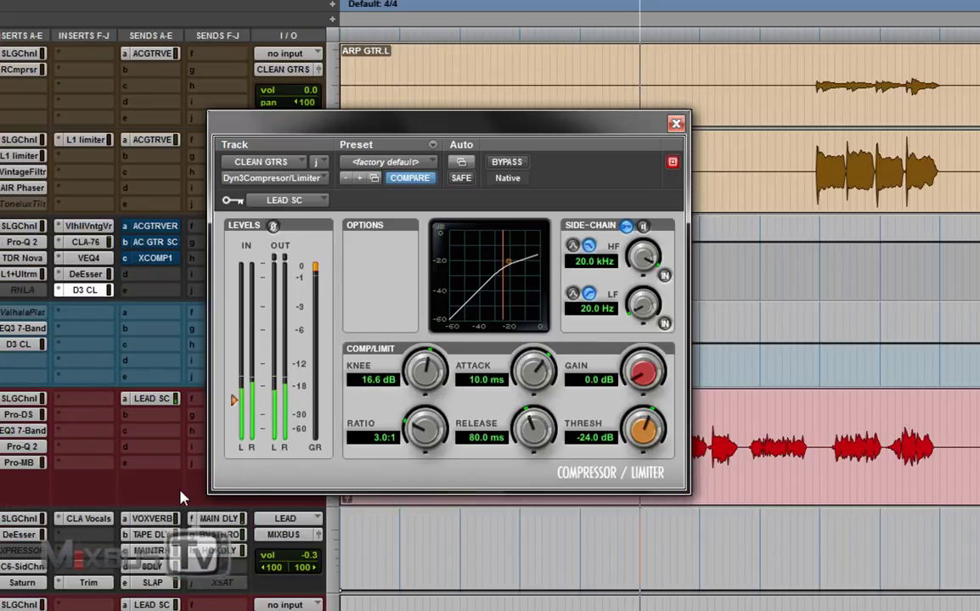
pyautogui.scroll(10, 180, 496)
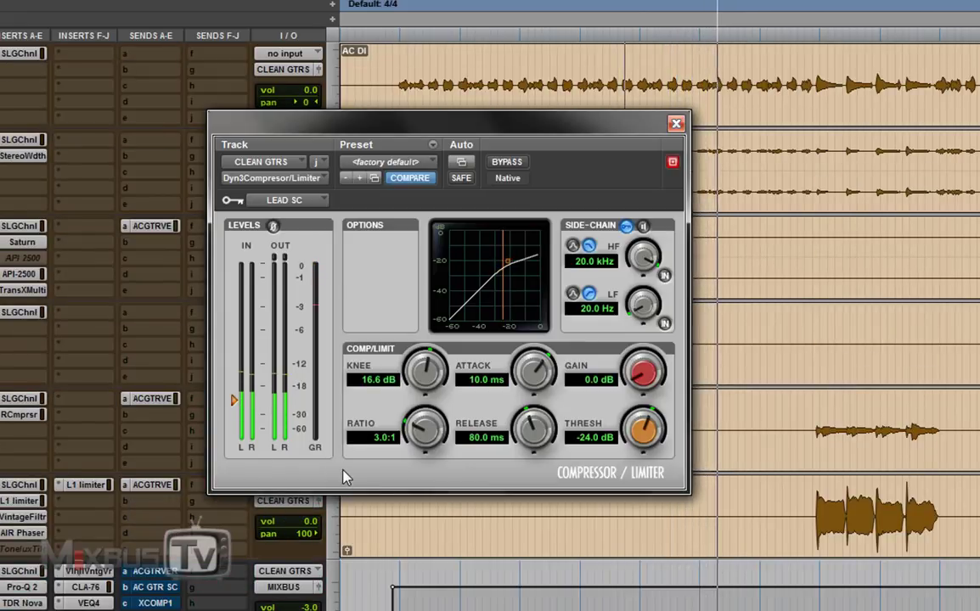
pyautogui.press('space')
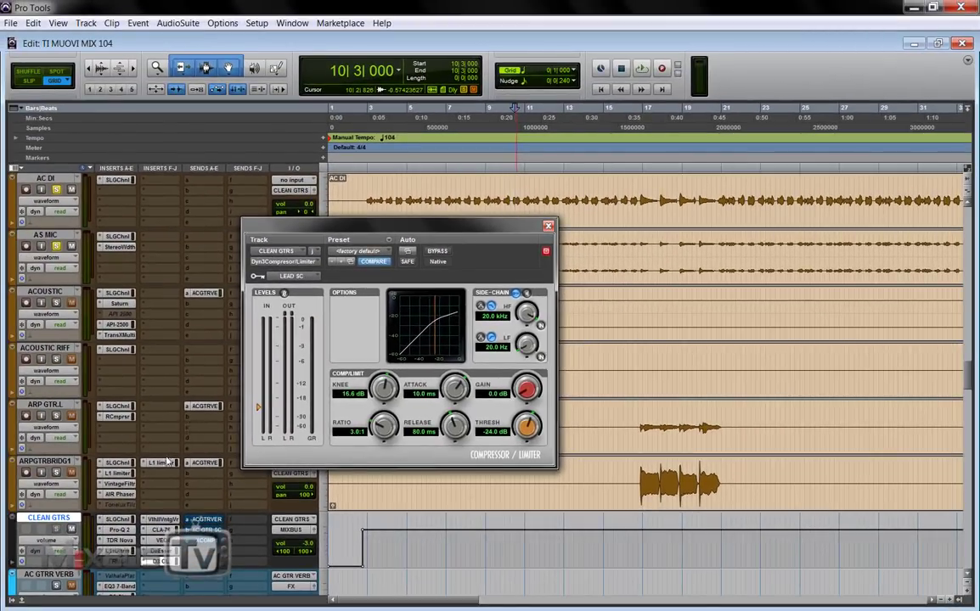
# - Open the TDR Nova on the CLEAN GTRS bus, review its EQ bands, and close it
pyautogui.click(119, 540)
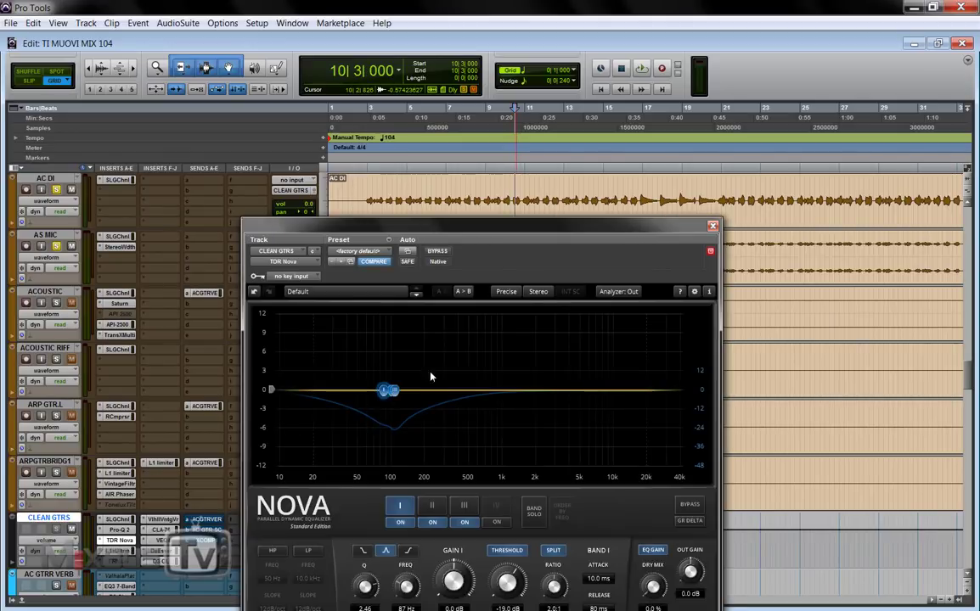
pyautogui.hotkey('ctrl', 'w')
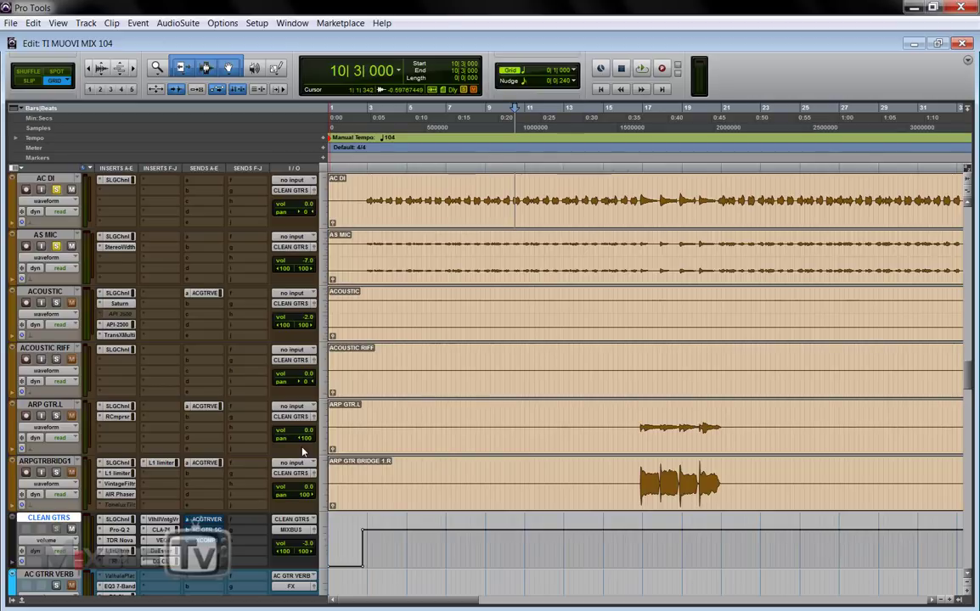
pyautogui.scroll(-1, 303, 451)
pyautogui.click(160, 504)
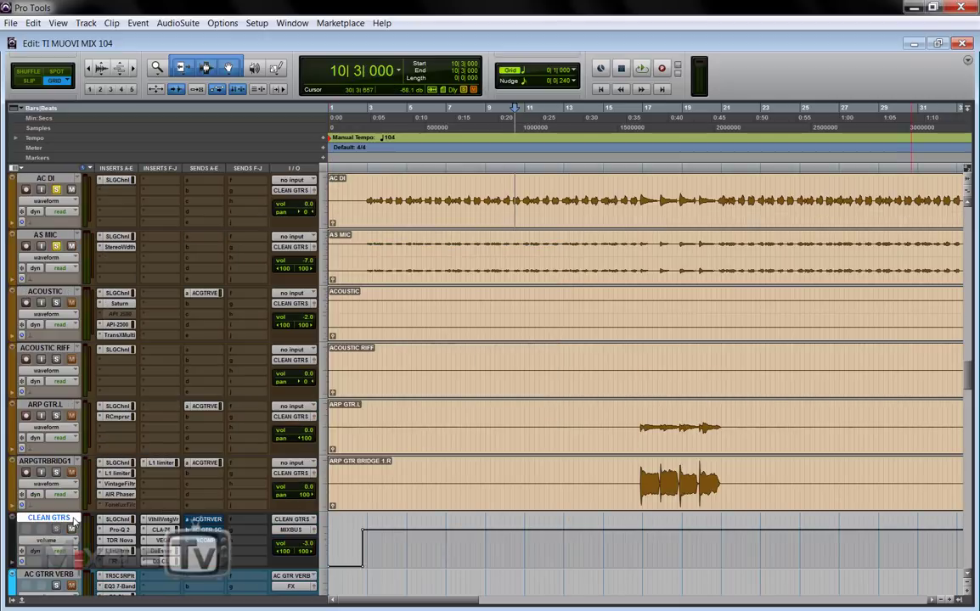
# - Enable the CLEAN GTRS sends to AC GTR VERB and AC GTR SC, and open their faders side by side
pyautogui.scroll(-1, 214, 516)
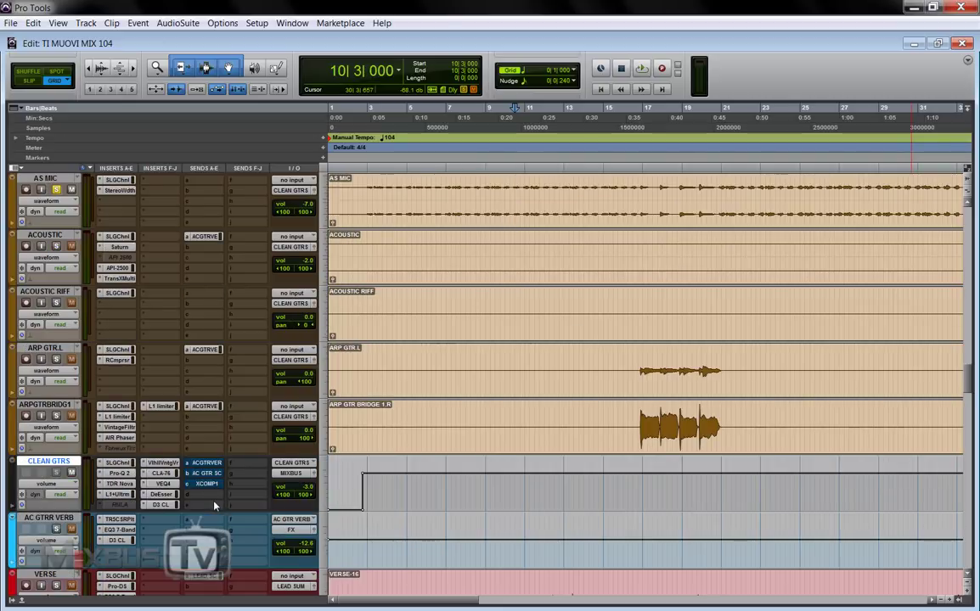
pyautogui.click(58, 519)
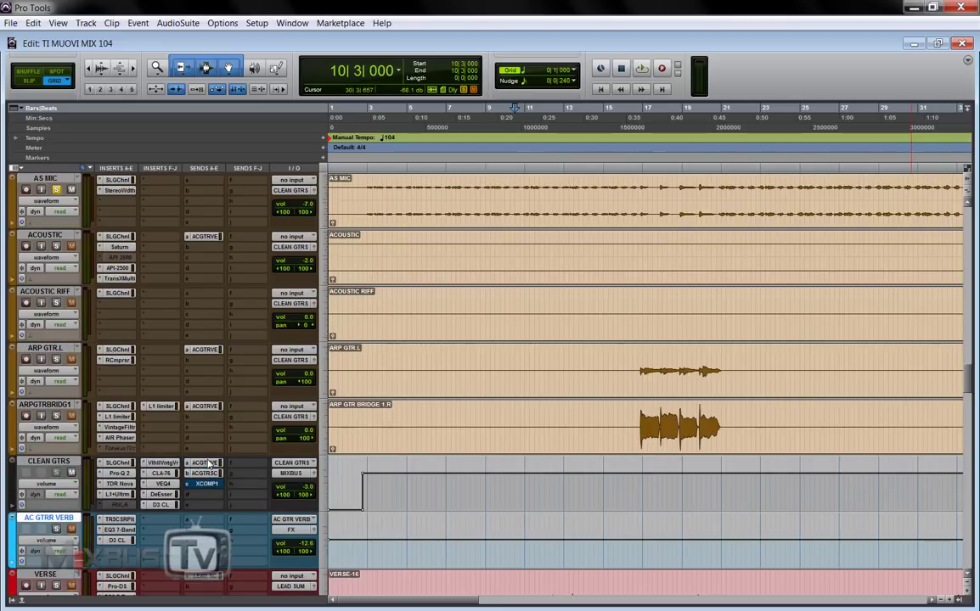
pyautogui.click(204, 463)
pyautogui.moveTo(37, 16); pyautogui.dragTo(201, 63)
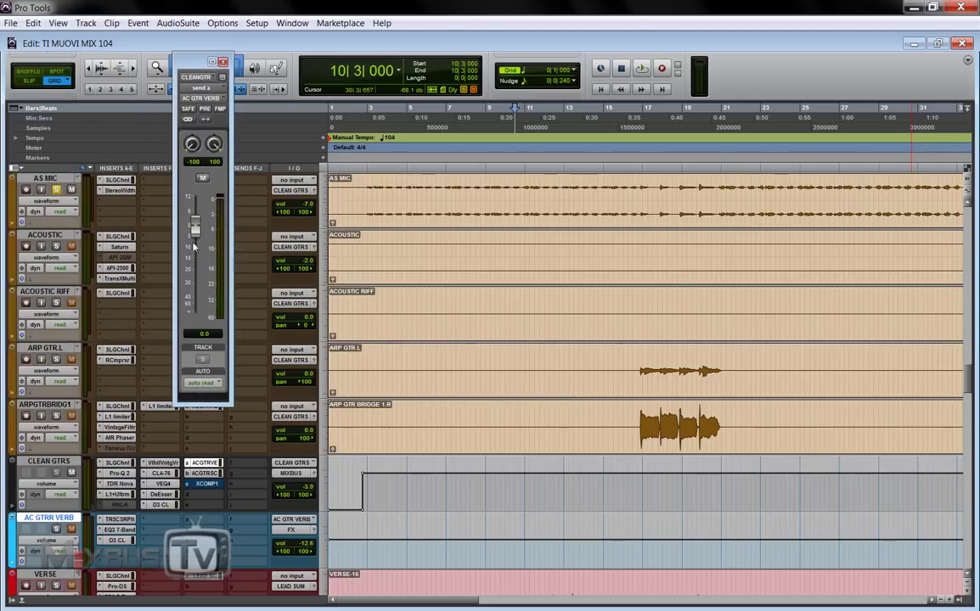
pyautogui.click(204, 473)
pyautogui.moveTo(35, 12); pyautogui.dragTo(271, 67)
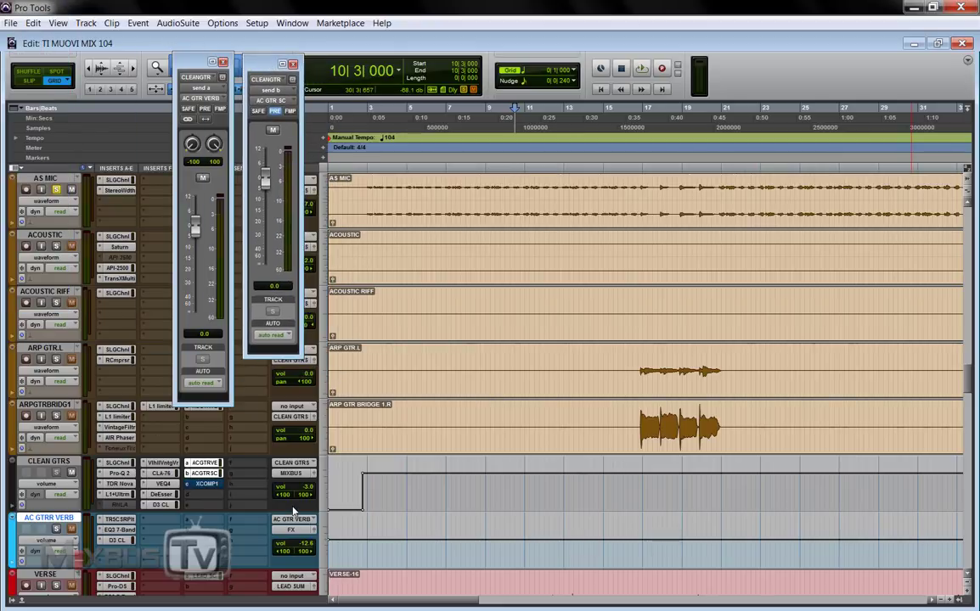
# - Play the guitars from 10|3|000 with the AC GTR VERB and AC GTR SC sends enabled
pyautogui.scroll(-1, 293, 510)
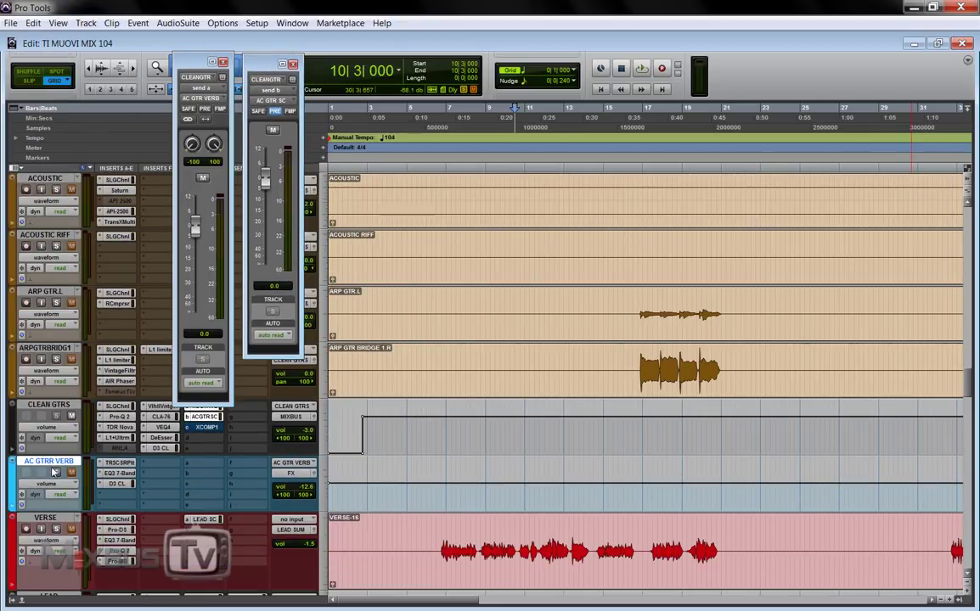
pyautogui.press('space')
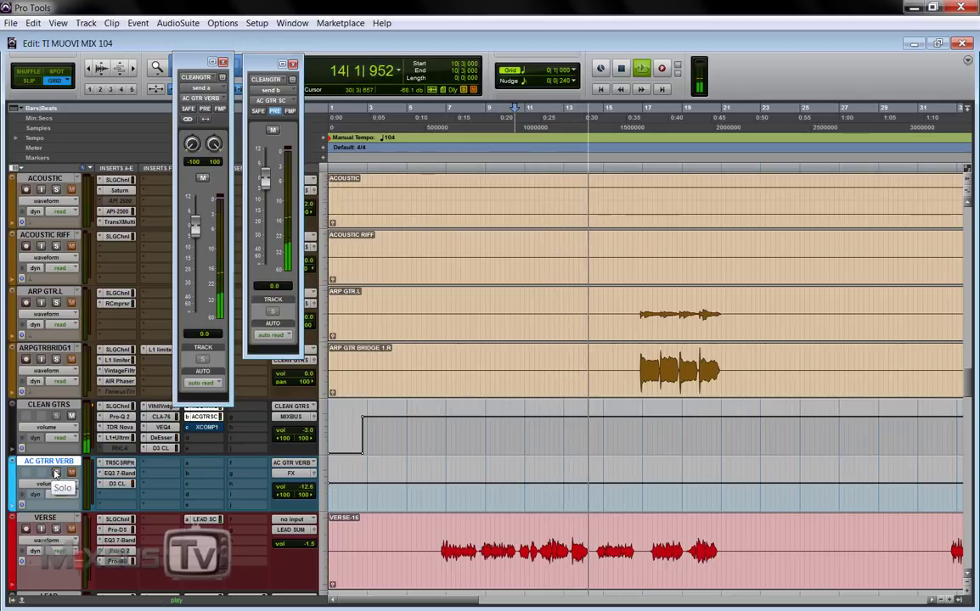
pyautogui.press('space')
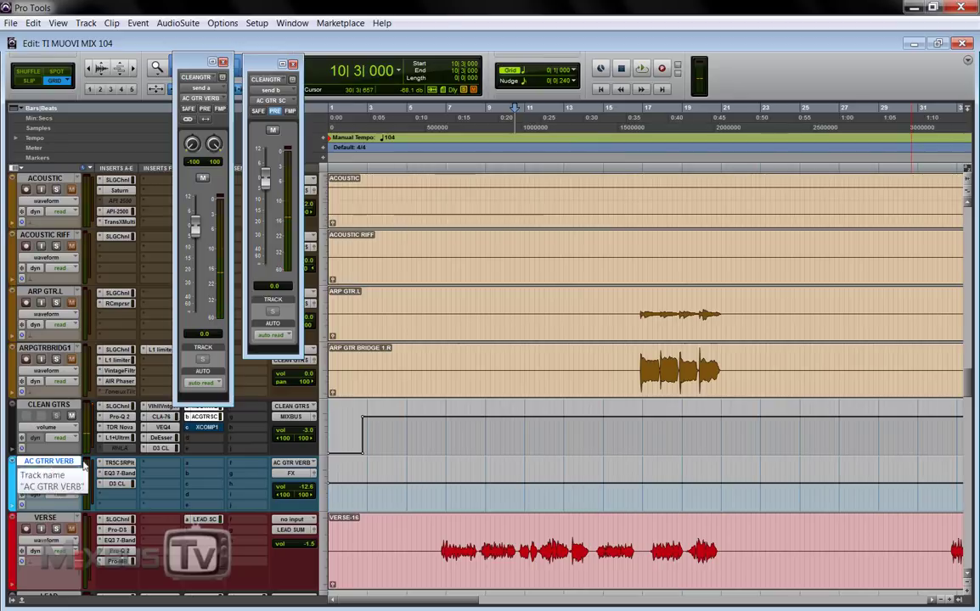
# - View the ValhallaVintageVerb on CLEAN GTRS, and solo the AC GTRR VERB track to audition its Classik Plate reverb
pyautogui.click(155, 407)
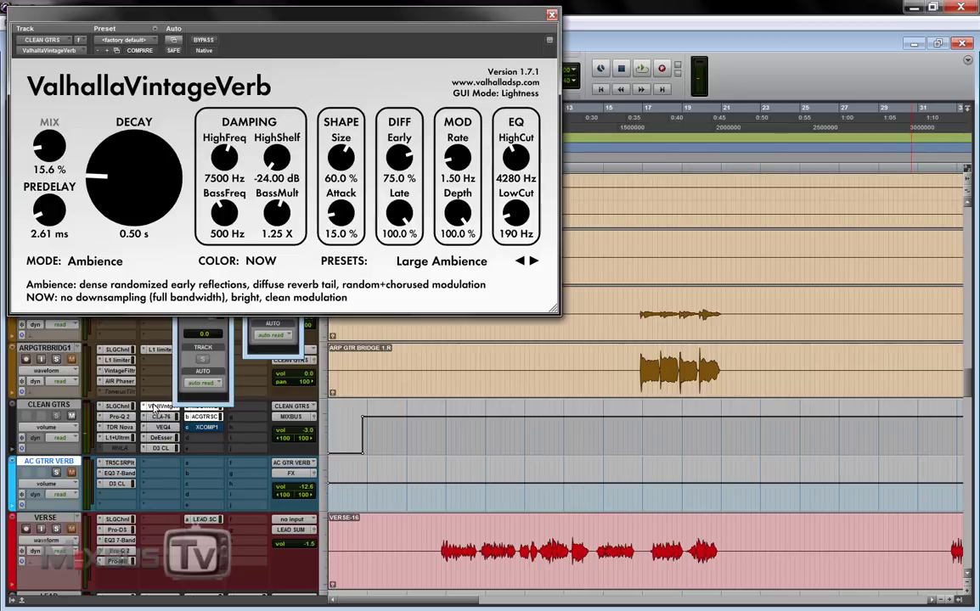
pyautogui.click(551, 15)
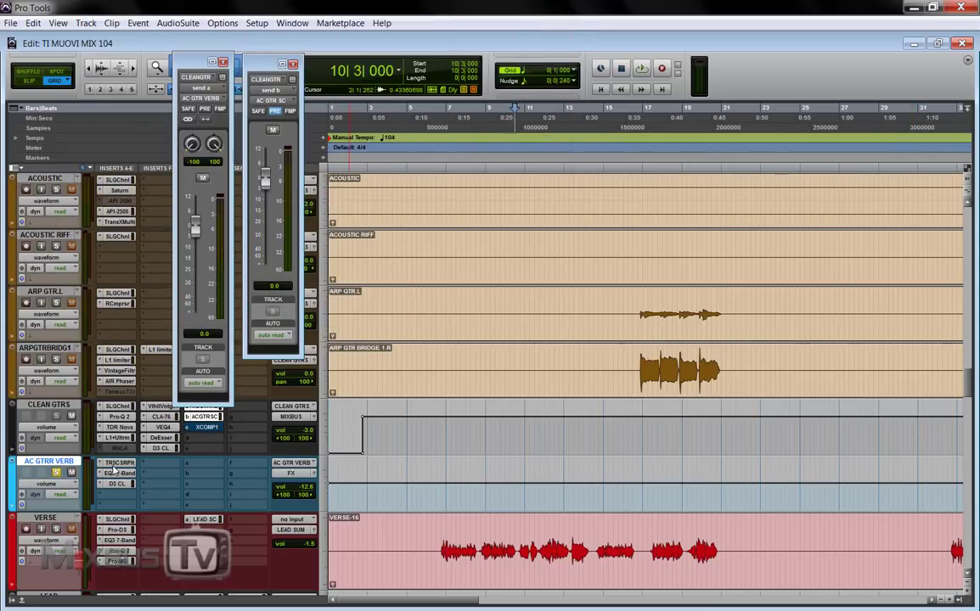
pyautogui.click(119, 464)
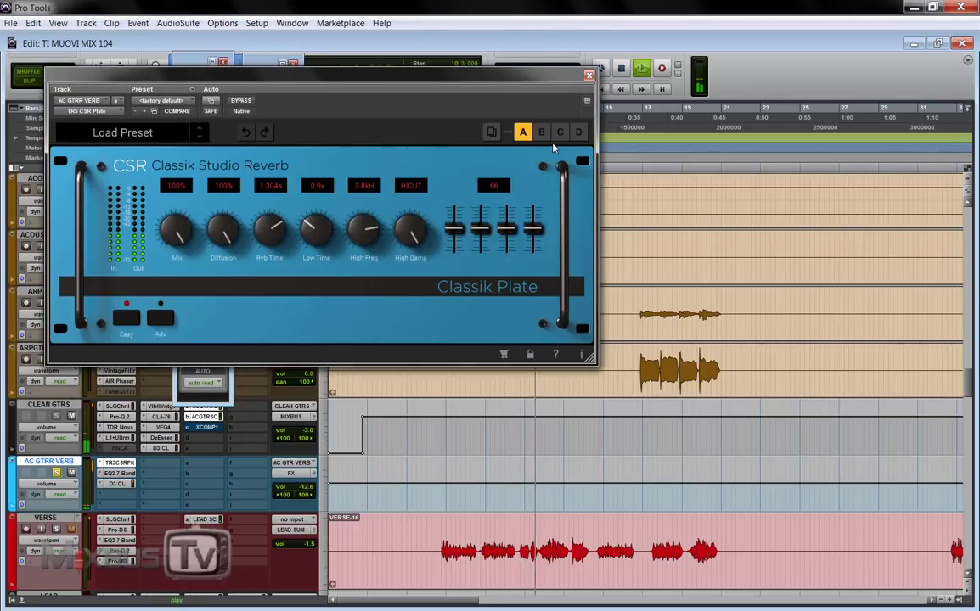
pyautogui.click(590, 78)
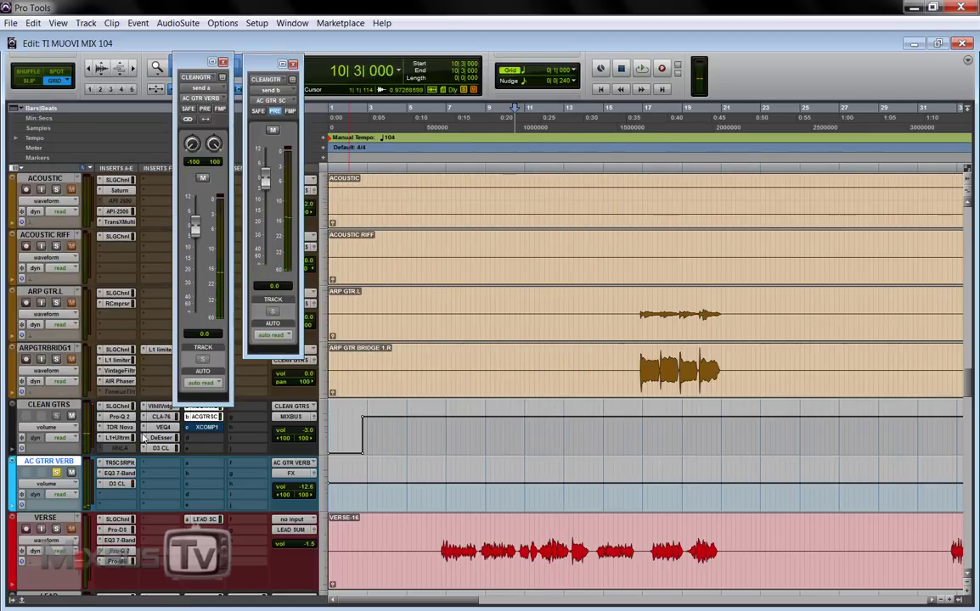
# - Examine the EQ3 7-Band and the Classik Plate reverb on the AC GTRR VERB track, and close both plug-ins
pyautogui.click(121, 473)
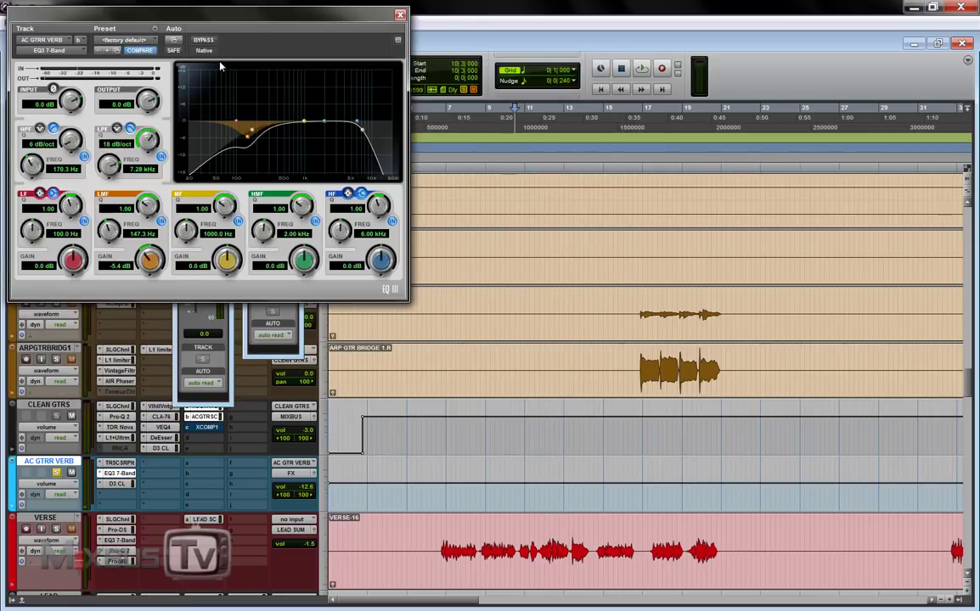
pyautogui.moveTo(255, 21); pyautogui.dragTo(458, 204)
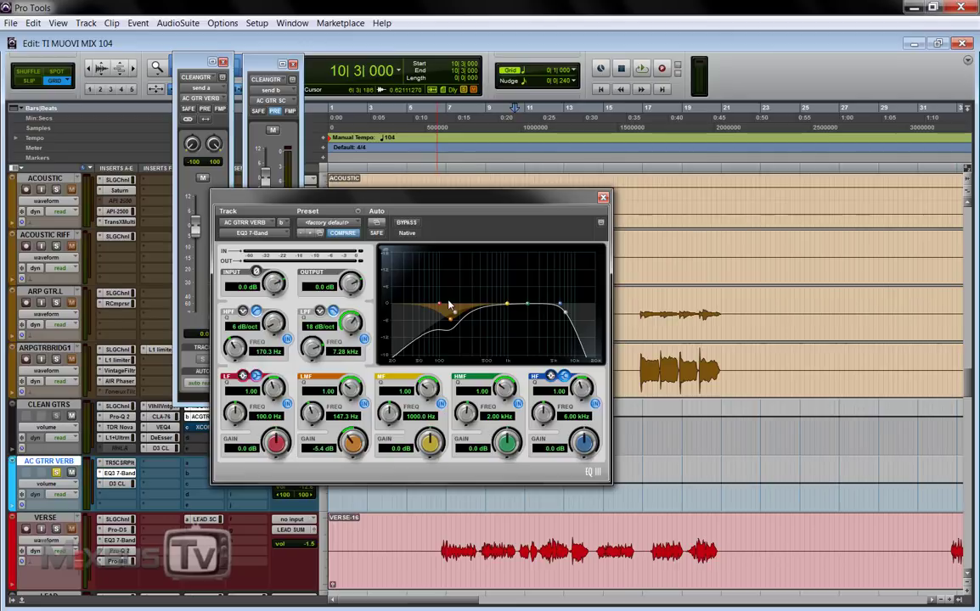
pyautogui.click(127, 463)
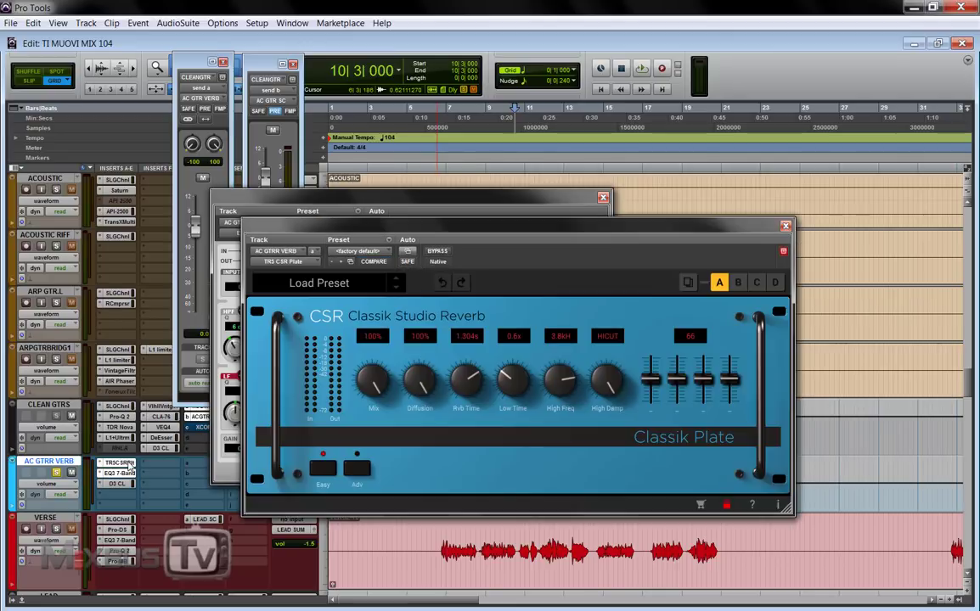
pyautogui.click(785, 225)
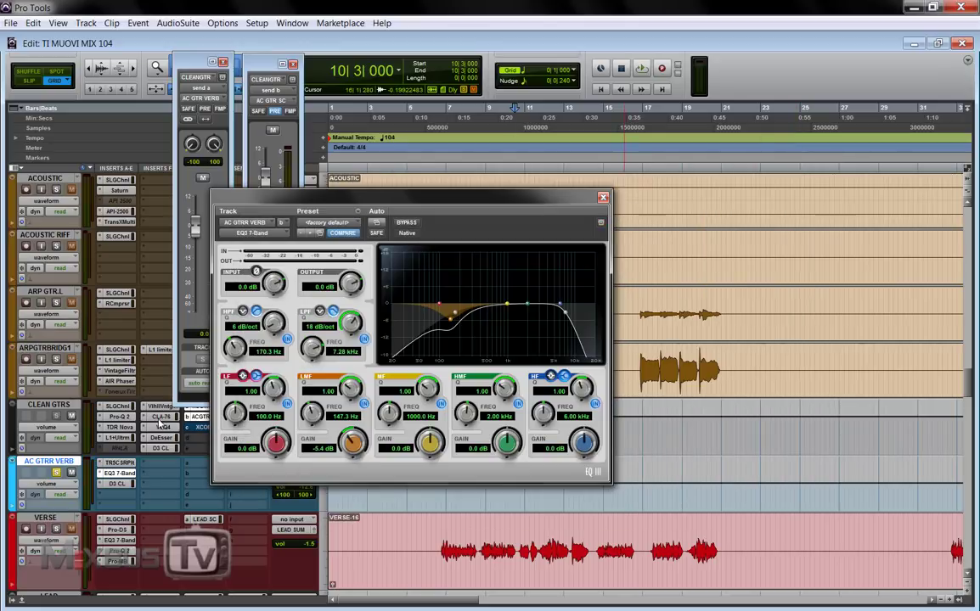
pyautogui.hotkey('ctrl', 'w')
# - Open the Compressor/Limiter keyed from AC GTR SC on the AC GTRR VERB track, and arrange it beside the send faders
pyautogui.click(117, 484)
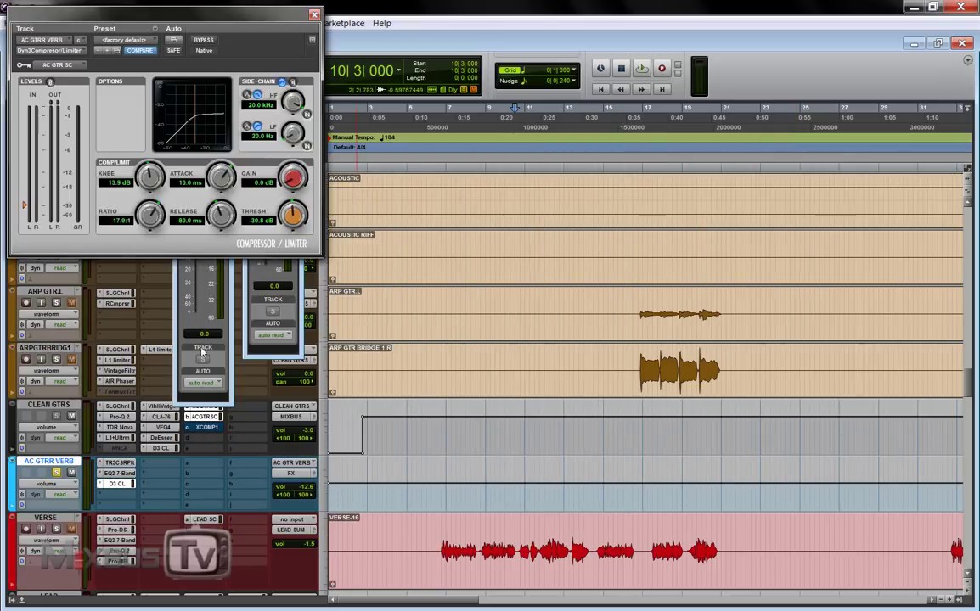
pyautogui.moveTo(236, 13); pyautogui.dragTo(557, 202)
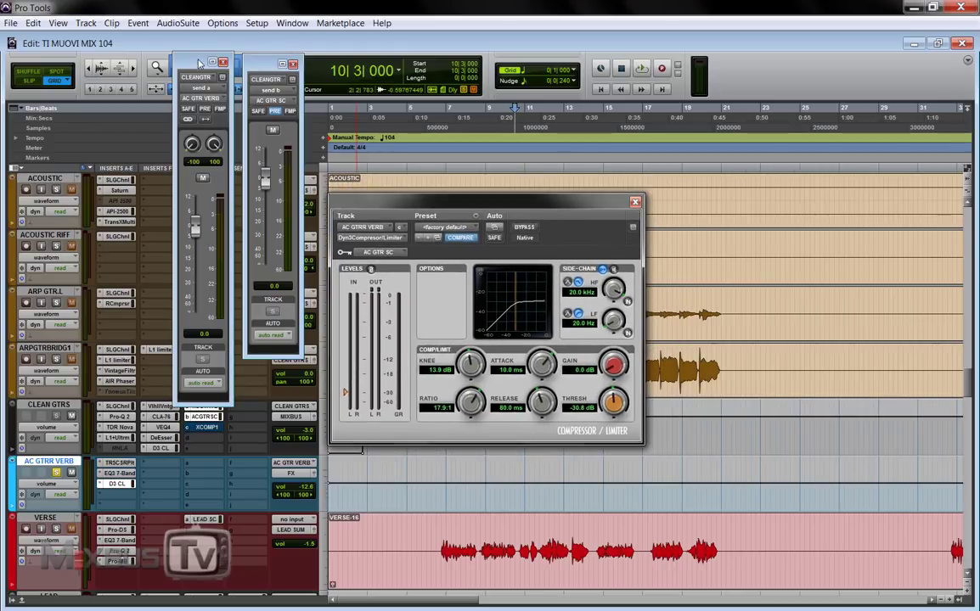
pyautogui.moveTo(180, 62); pyautogui.dragTo(125, 54)
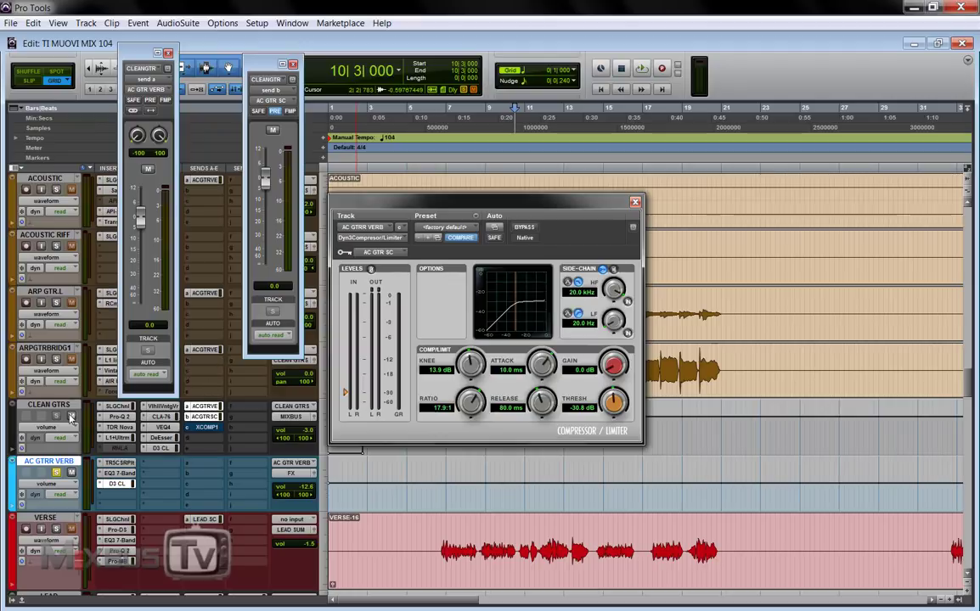
# - Play the guitars from 10|3|000 with the AC GTRR VERB track's Compressor/Limiter bypassed, and again with it active
pyautogui.click(61, 406)
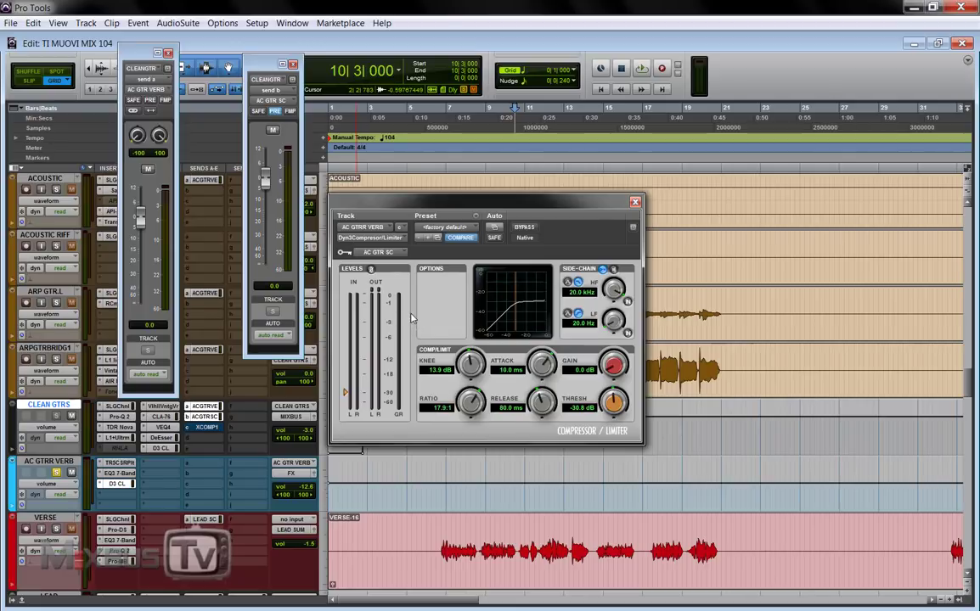
pyautogui.click(529, 227)
pyautogui.press('space')
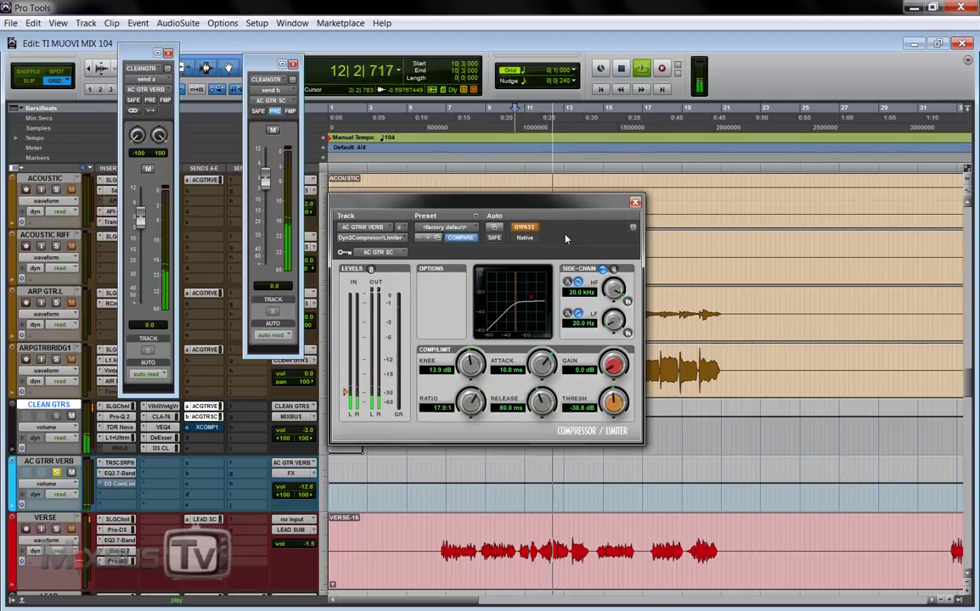
pyautogui.press('space')
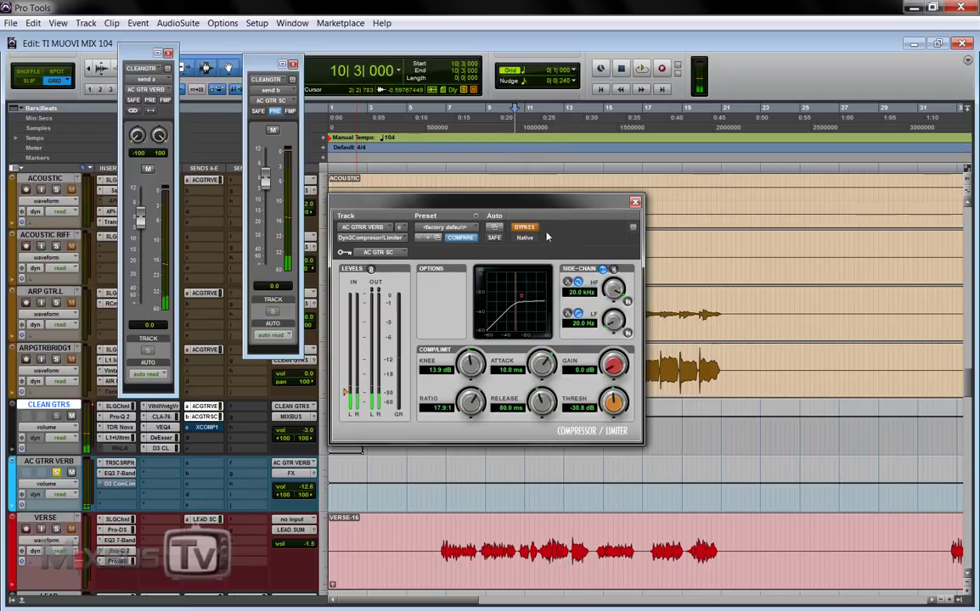
pyautogui.click(521, 228)
pyautogui.press('space')
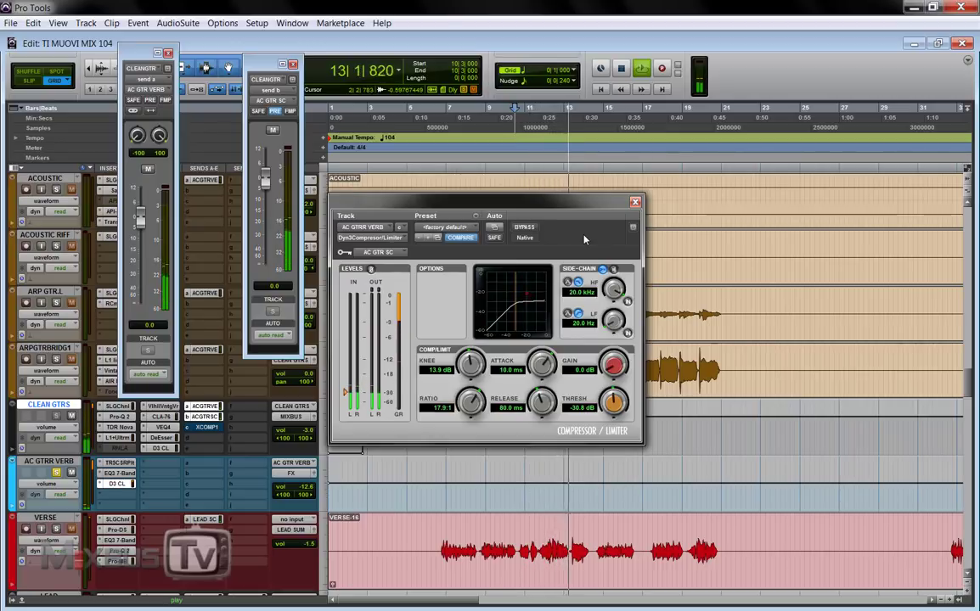
pyautogui.press('space')
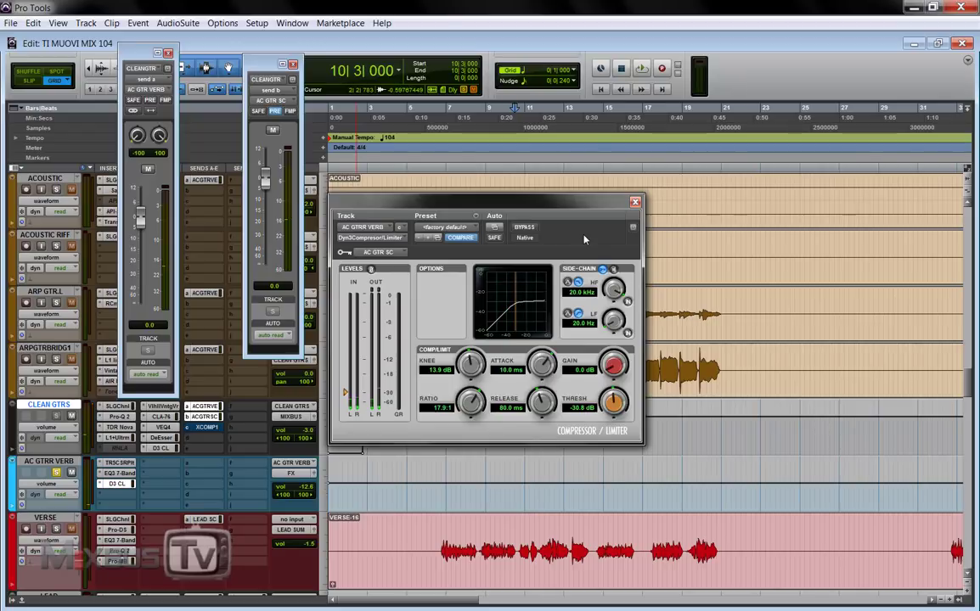
# - Play the guitars through the AC GTRR VERB track's Compressor/Limiter in bypass, keeping the plug-in beside the send faders
pyautogui.moveTo(598, 218); pyautogui.dragTo(794, 283)
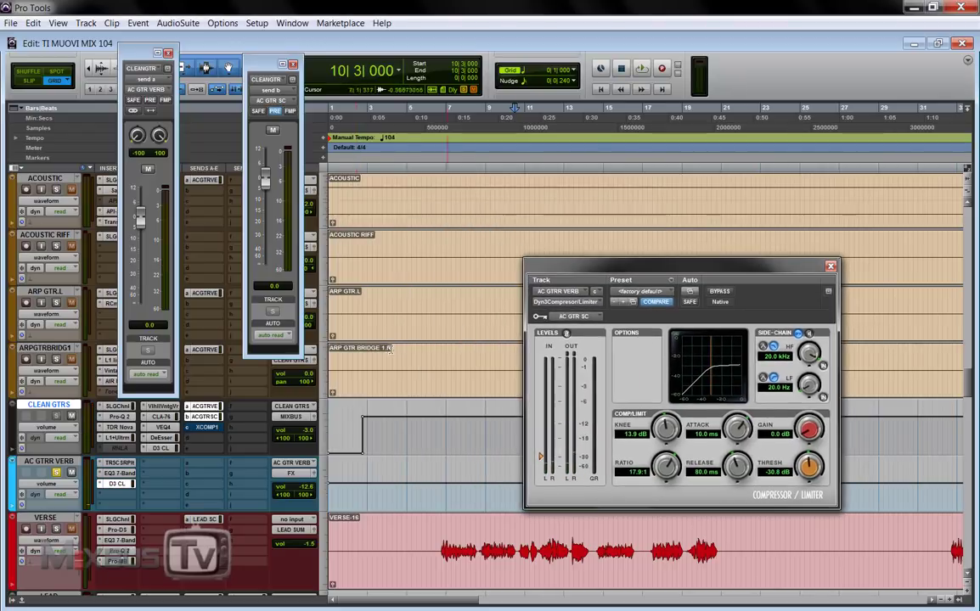
pyautogui.scroll(3, 431, 380)
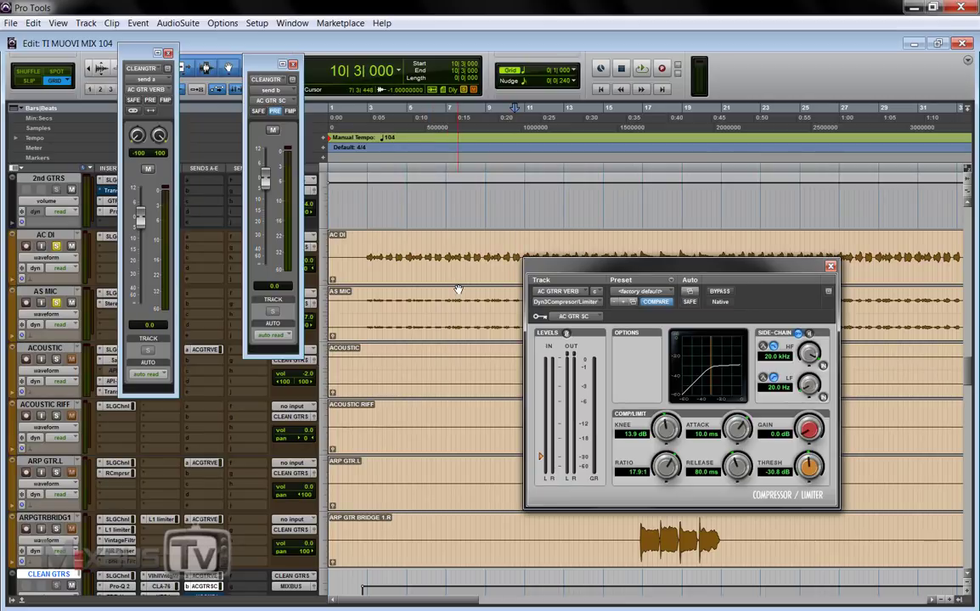
pyautogui.scroll(-1, 457, 290)
pyautogui.moveTo(531, 267); pyautogui.dragTo(342, 258)
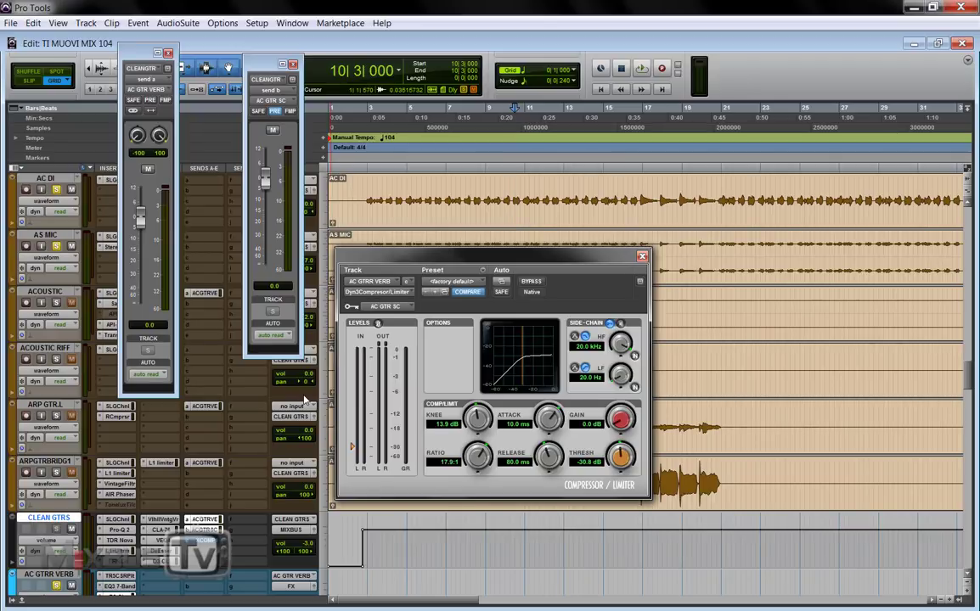
pyautogui.scroll(-2, 307, 392)
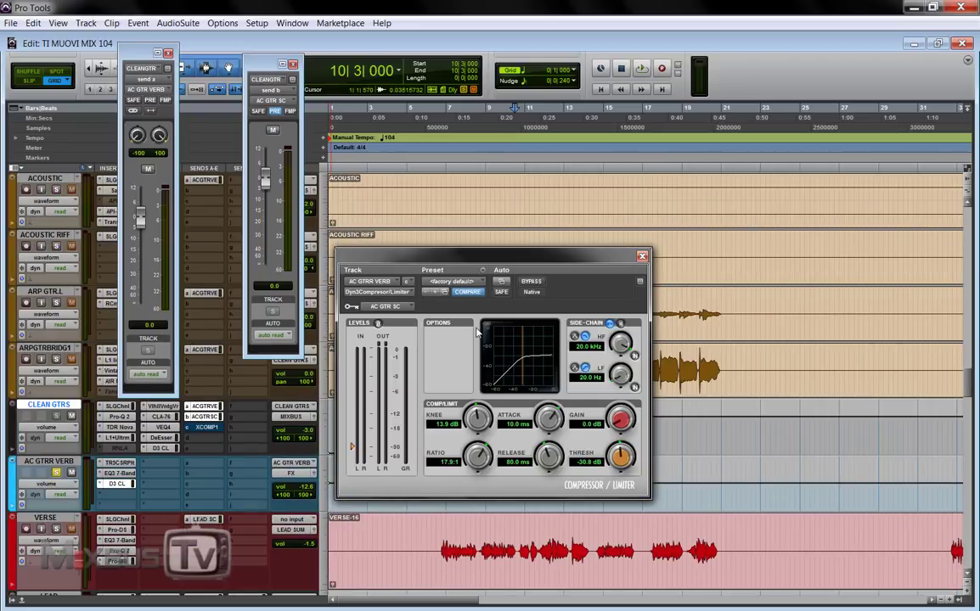
pyautogui.click(536, 285)
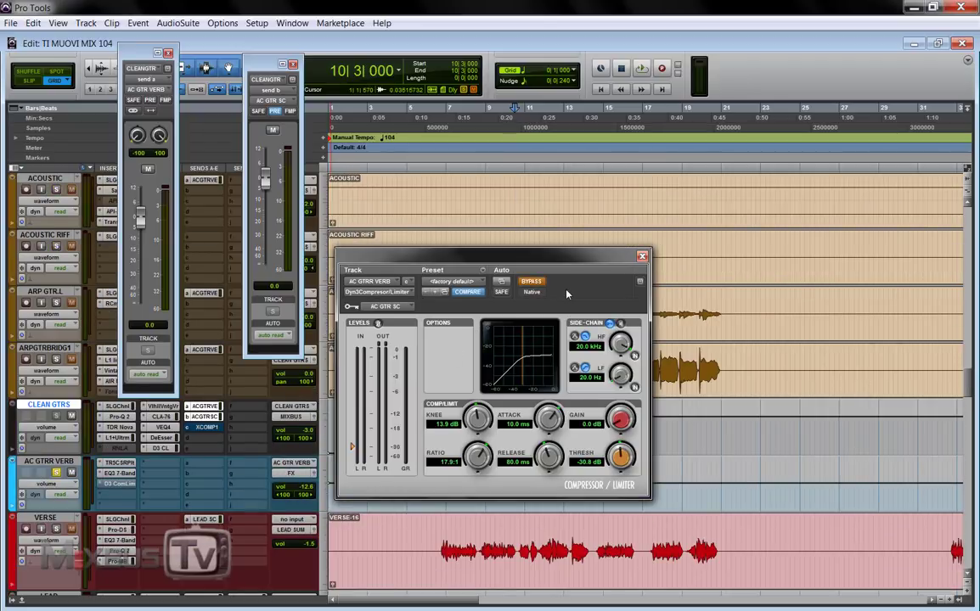
pyautogui.press('space')
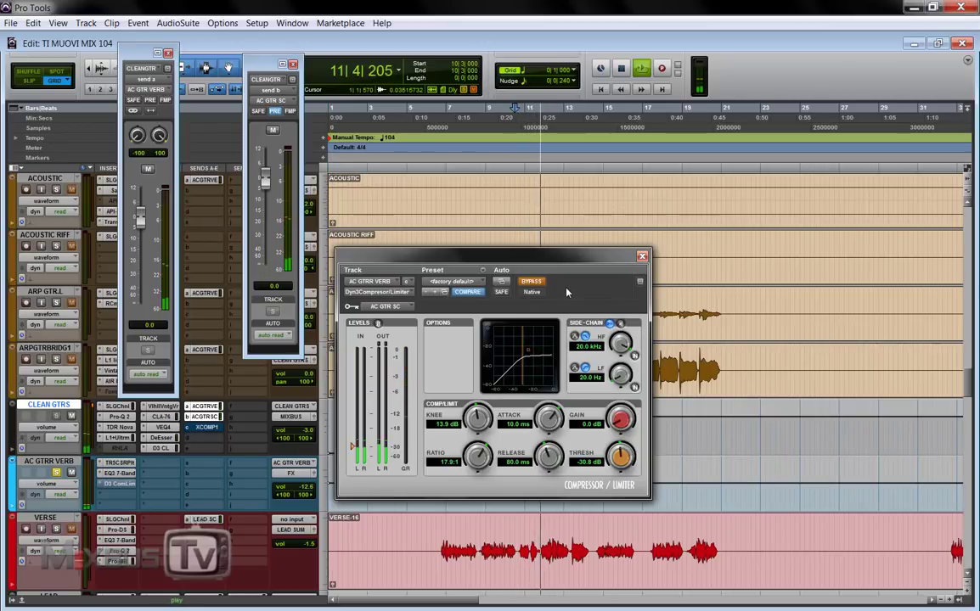
pyautogui.press('space')
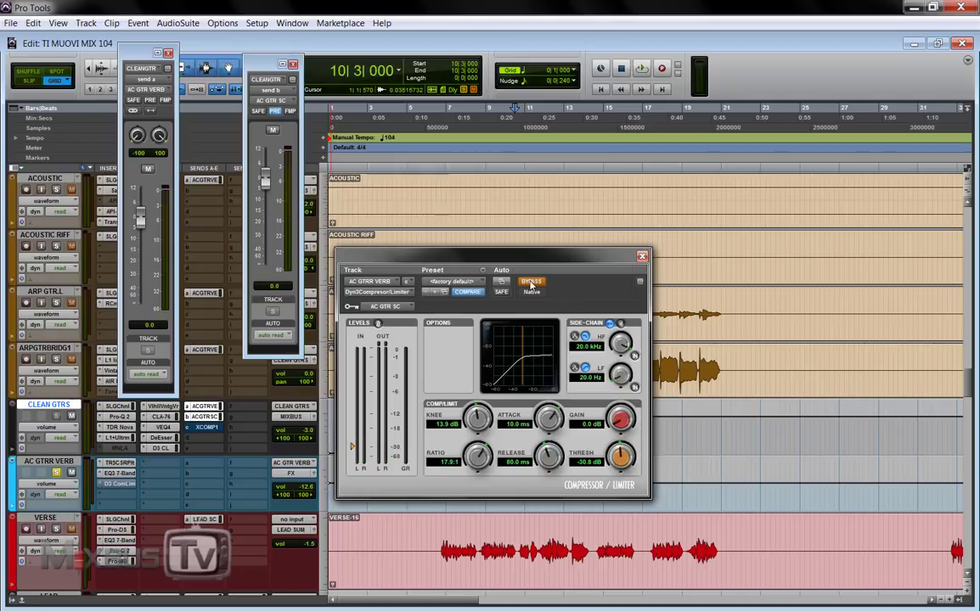
# - Audition the guitars with the Compressor/Limiter active and AC GTRR VERB unsoloed, and close the plug-in
pyautogui.click(531, 282)
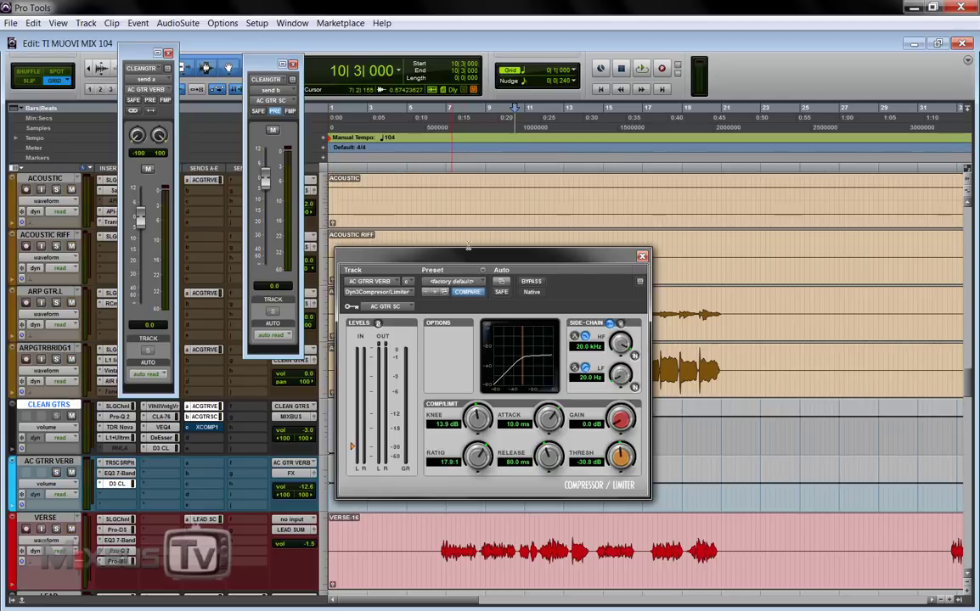
pyautogui.press('space')
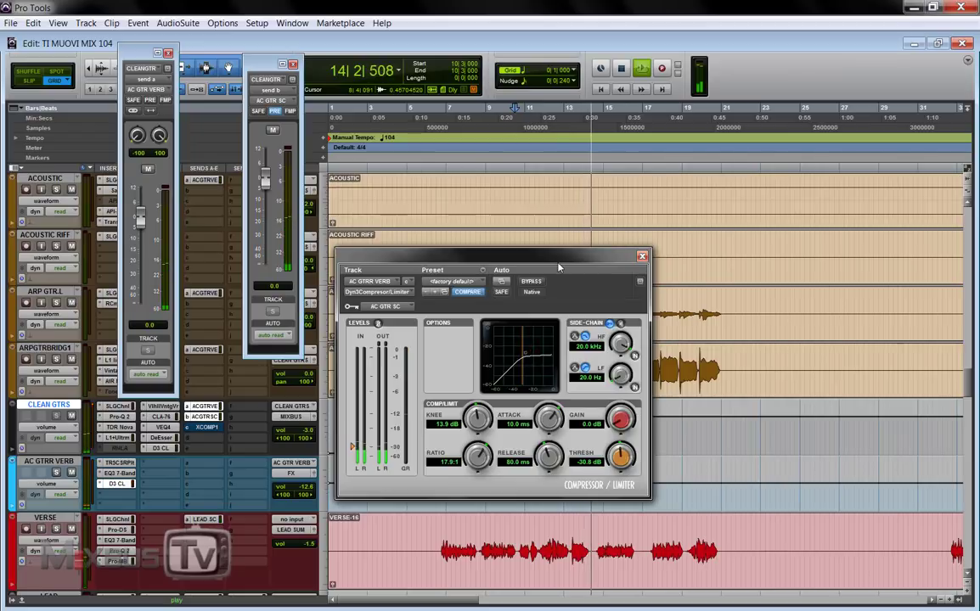
pyautogui.click(642, 256)
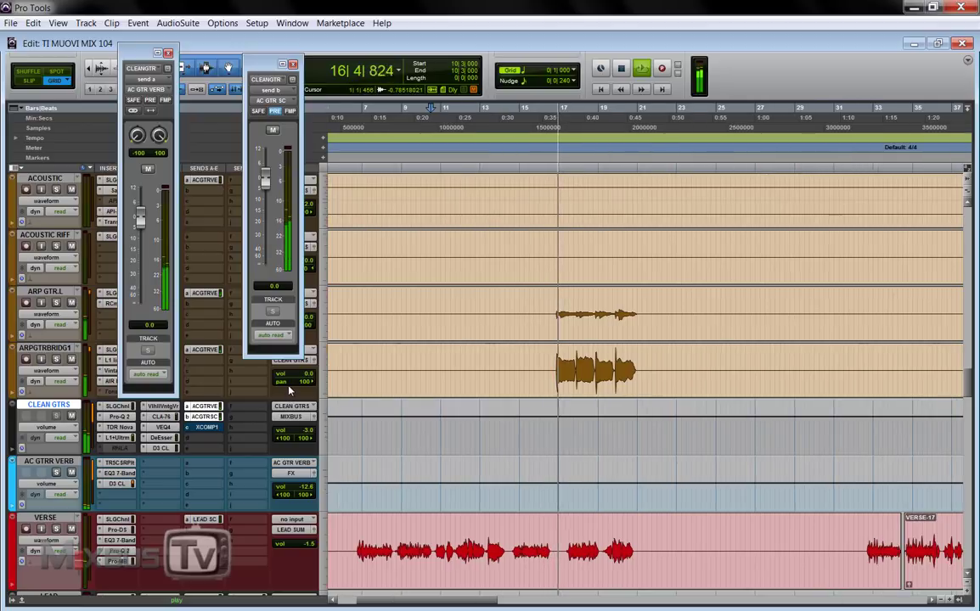
pyautogui.press('space')
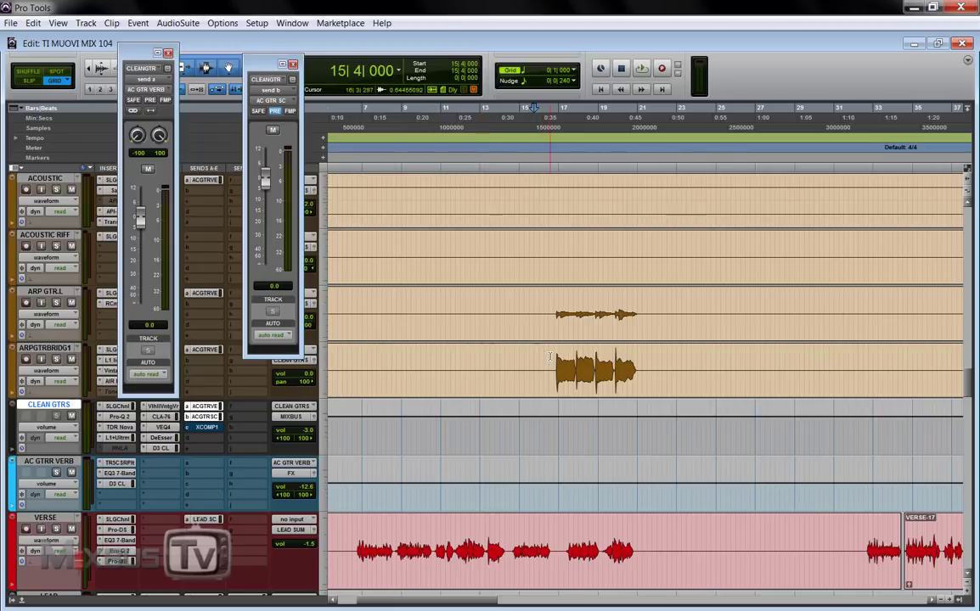
# - Select the bridge arpeggios on ARP GTR.L and ARPGTRBRIDG1 from 16|3|000 to 22|1|000, and close both CLEAN GTRS send faders
pyautogui.moveTo(549, 367); pyautogui.dragTo(656, 316)
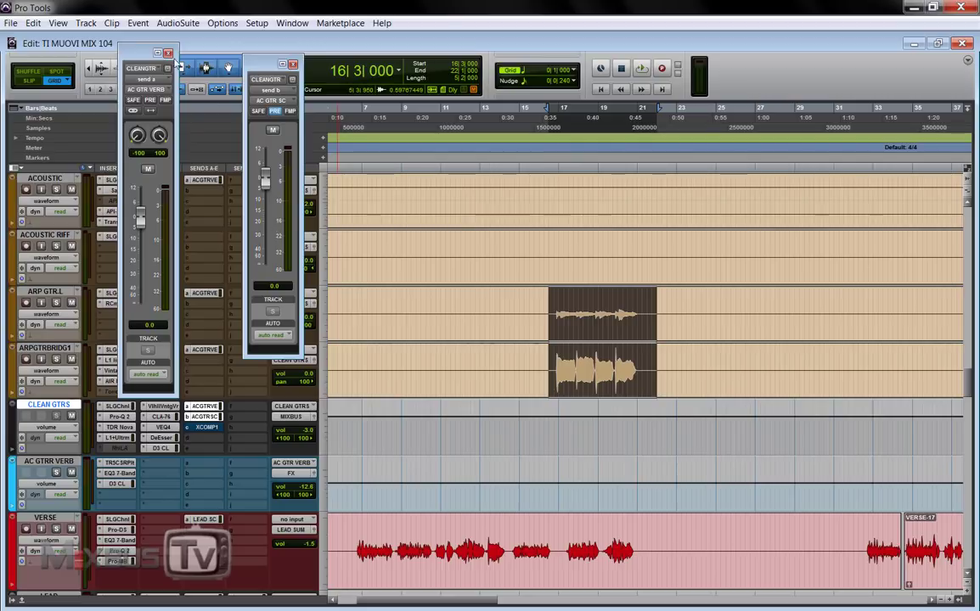
pyautogui.click(168, 53)
pyautogui.click(293, 64)
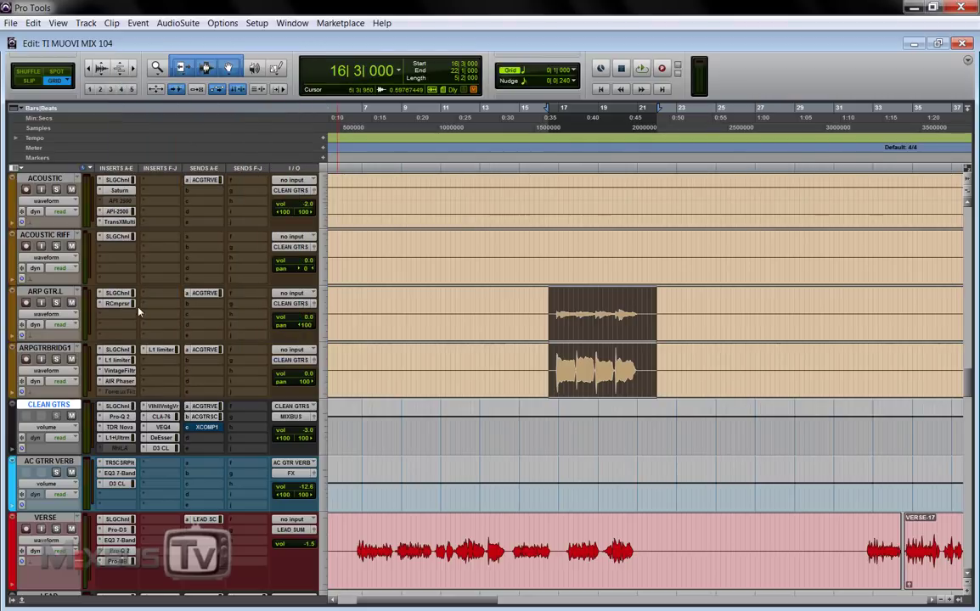
# - Solo ARP GTR.L and play its arpeggio from 16|4|000 to 21|2|000
pyautogui.click(56, 303)
pyautogui.press('space')
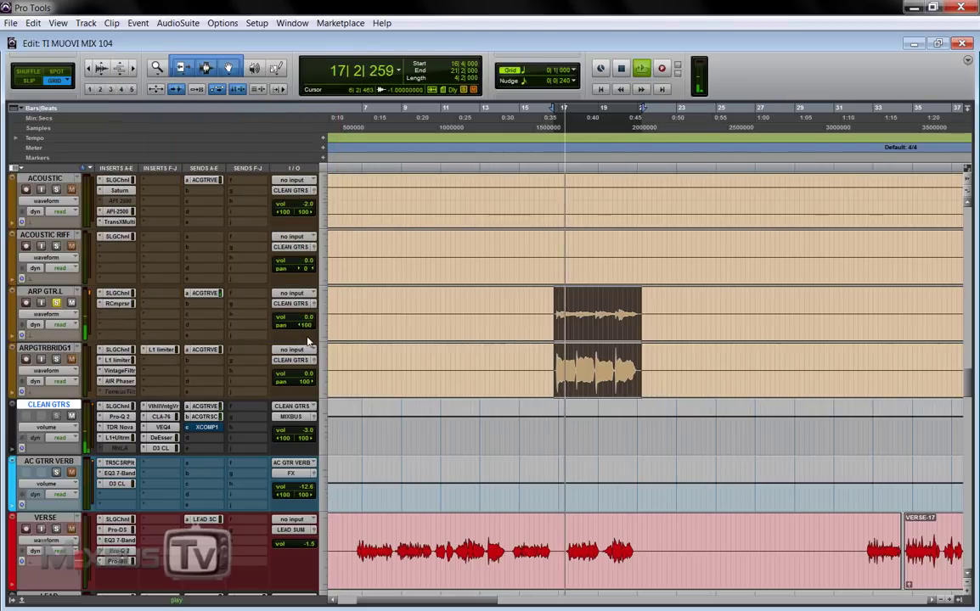
pyautogui.hotkey('ctrl', ']')
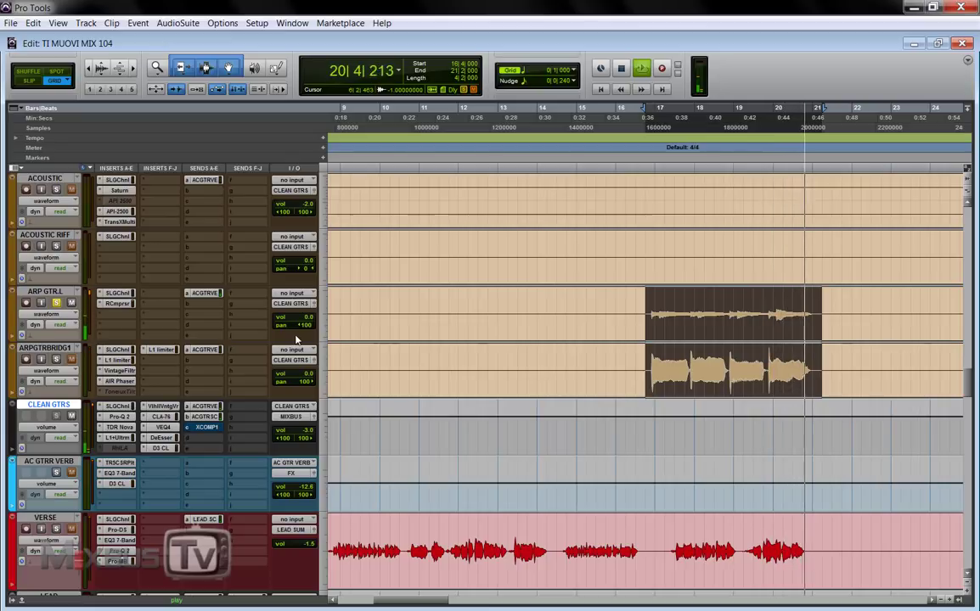
pyautogui.press('space')
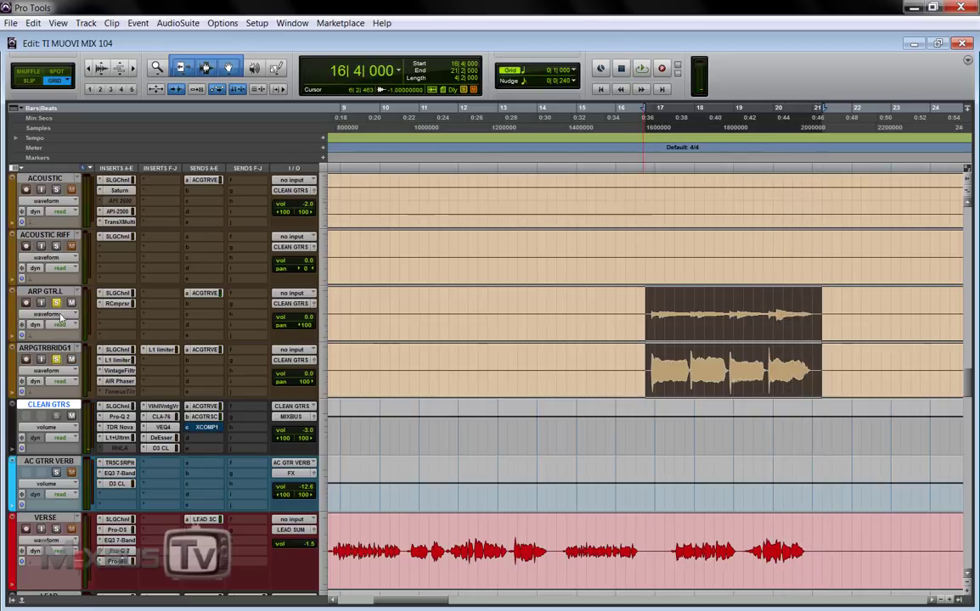
# - Play the ARPGTRBRIDG1 arpeggio on its own, and again with ARP GTR.L soloed alongside it
pyautogui.press('space')
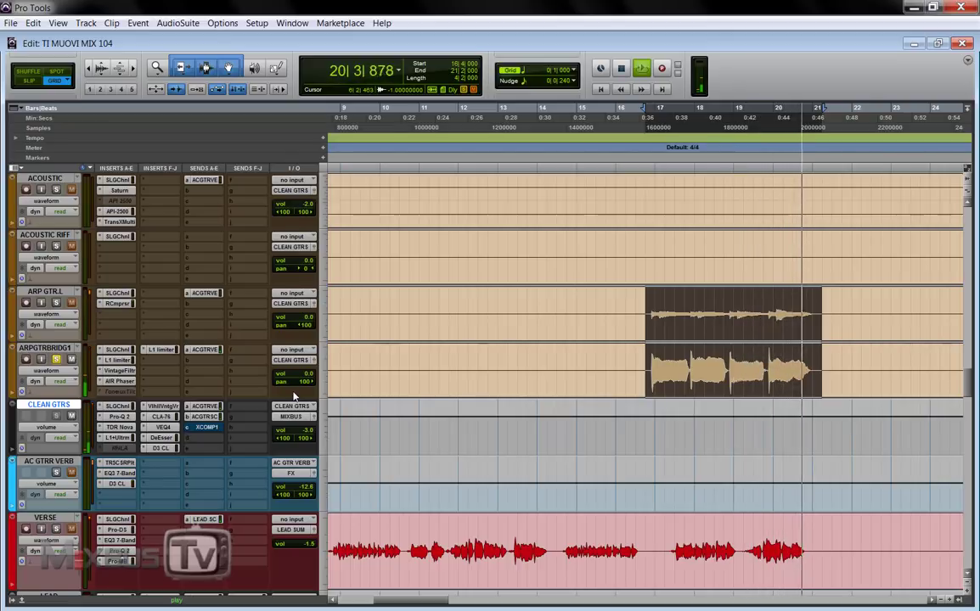
pyautogui.press('space')
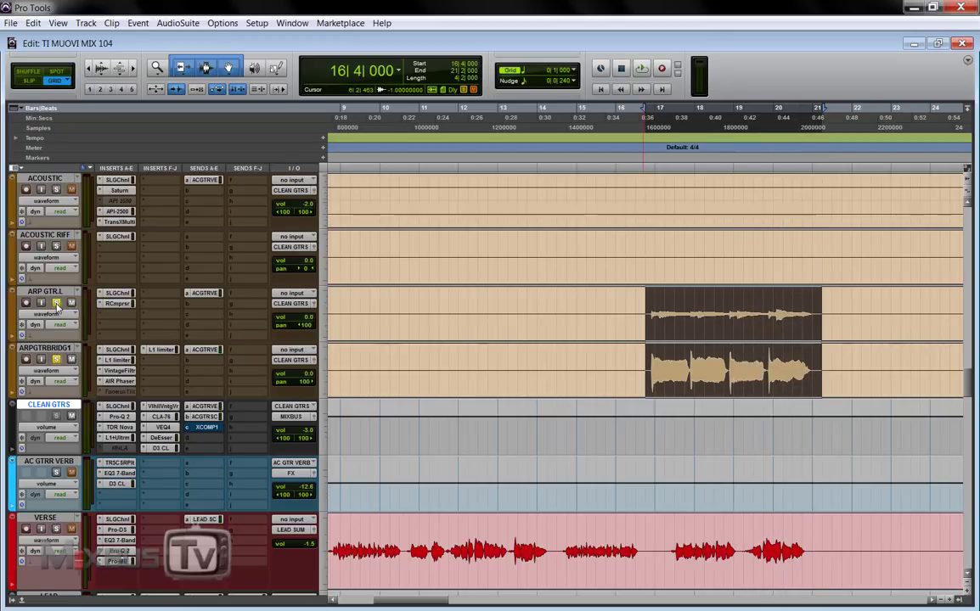
pyautogui.press('space')
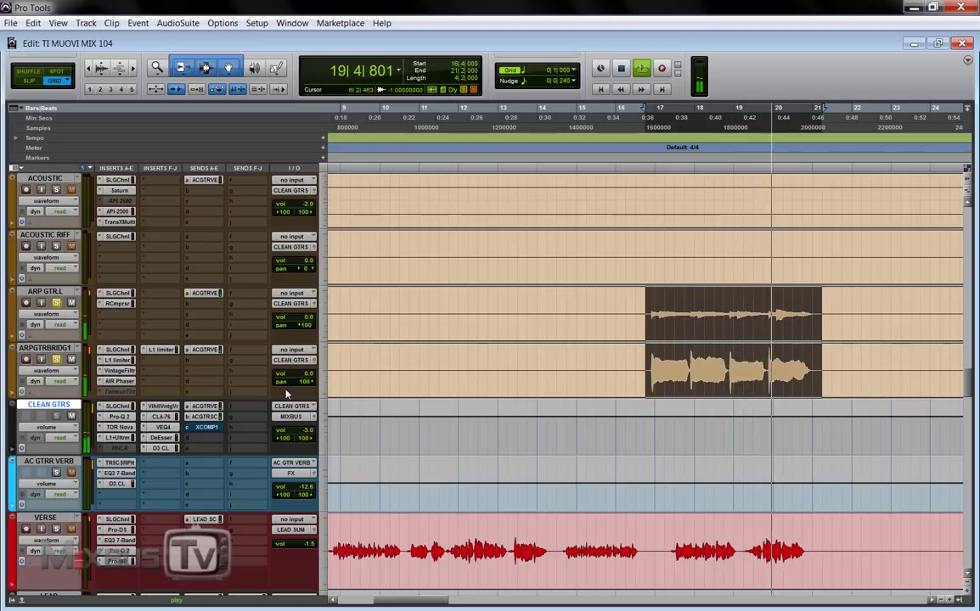
pyautogui.press('space')
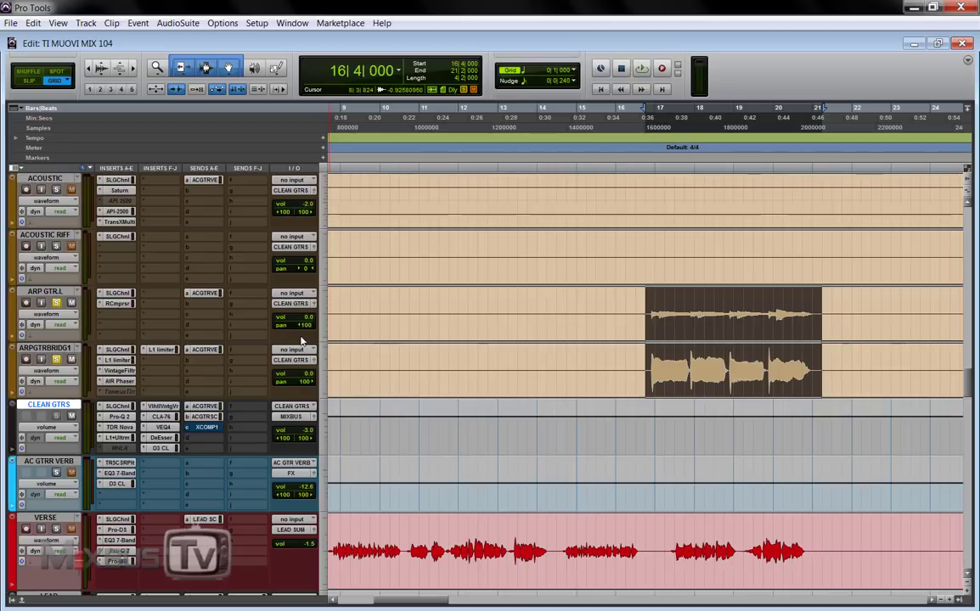
# - Solo only ARP GTR.L, and audition its SSLGChannel with the EQ section bypassed and active
pyautogui.scroll(2, 302, 341)
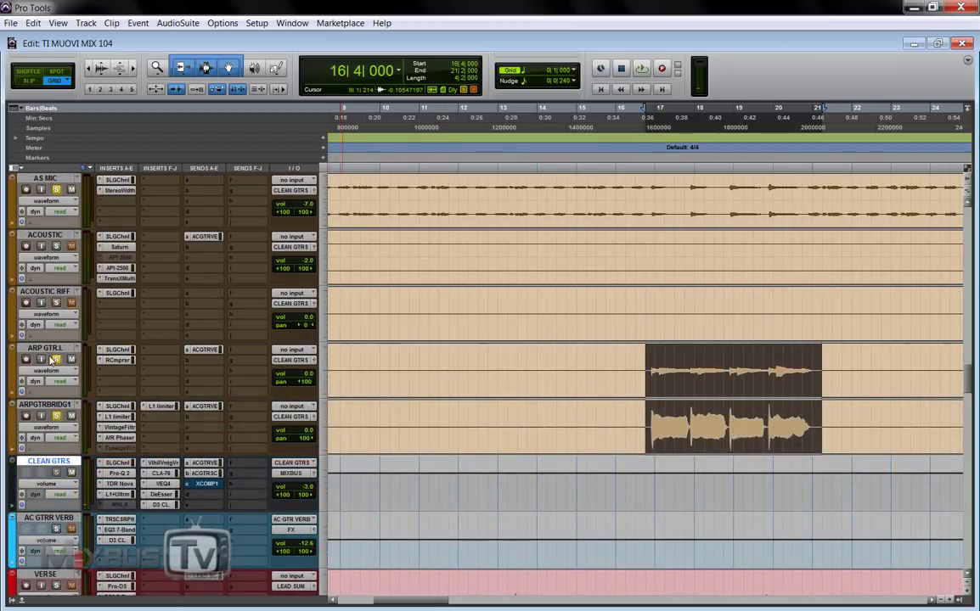
pyautogui.click(58, 415)
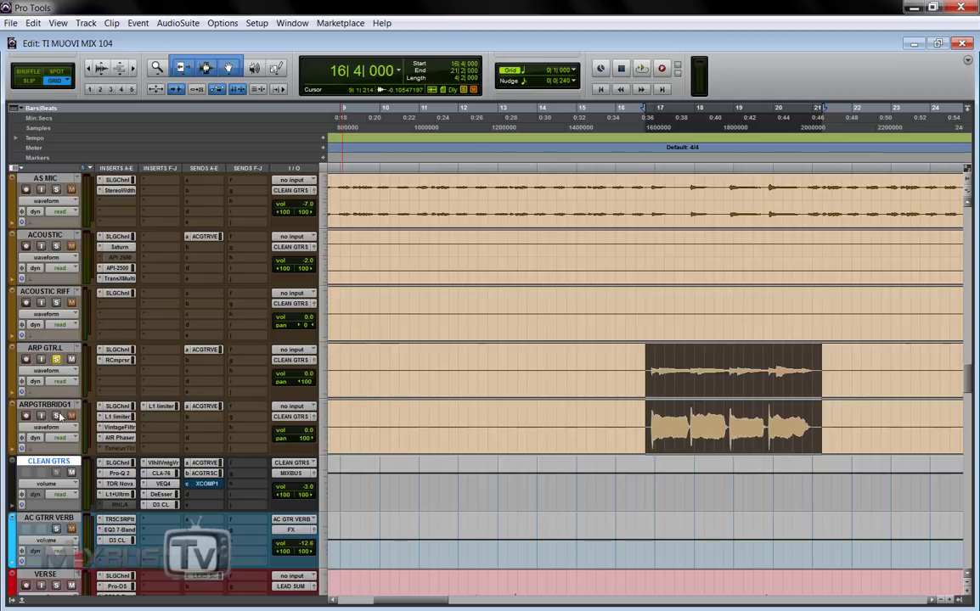
pyautogui.click(116, 349)
pyautogui.press('space')
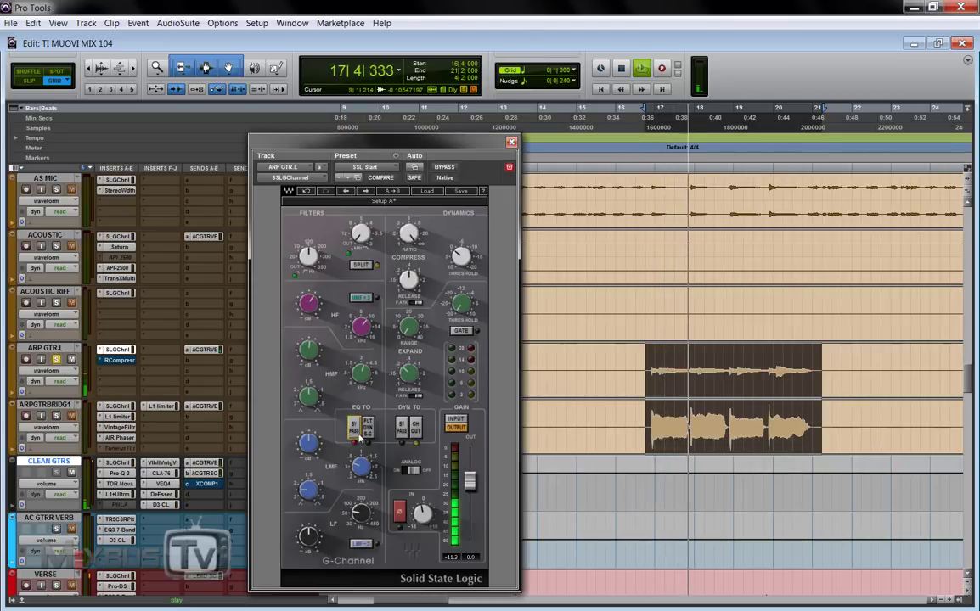
pyautogui.press('space')
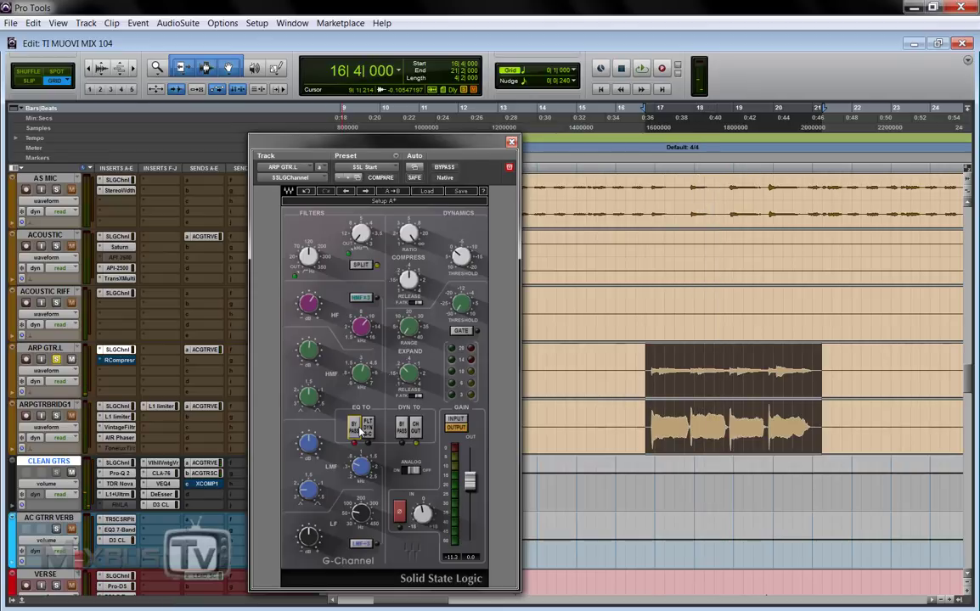
pyautogui.press('space')
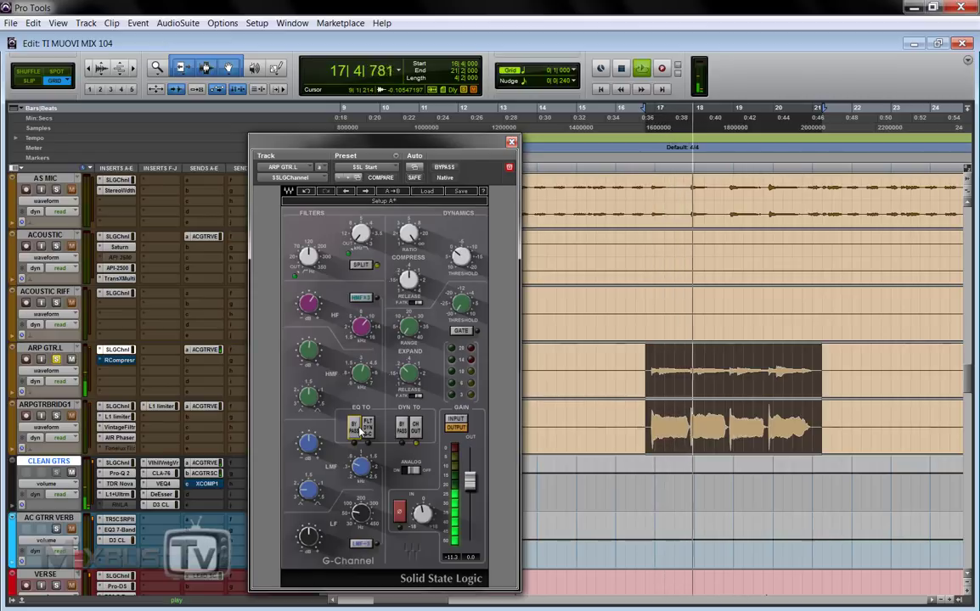
# - Open the RCompressor on ARP GTR.L, take it out of bypass, and play the arpeggio from 16|4|000
pyautogui.click(119, 360)
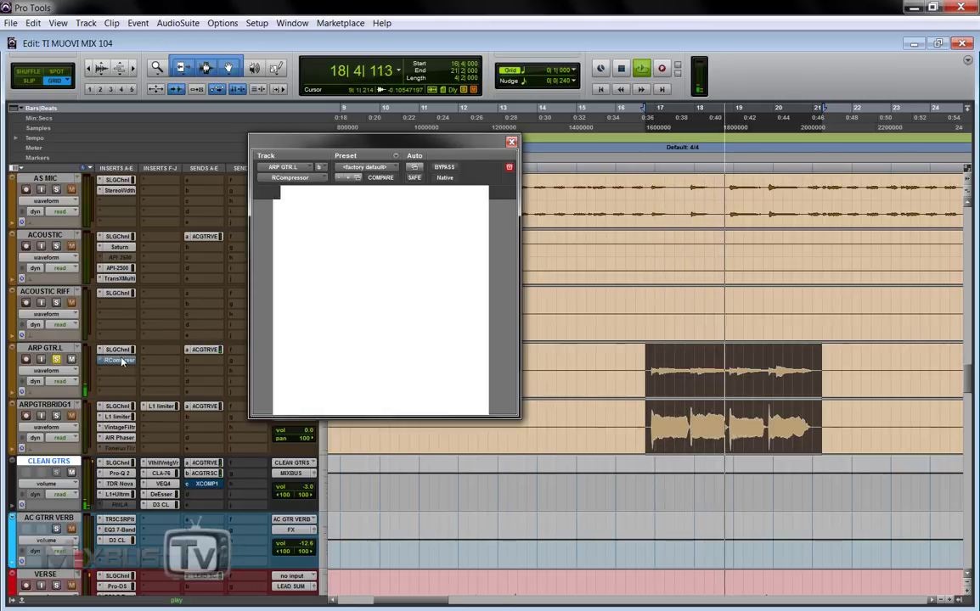
pyautogui.click(445, 168)
pyautogui.press('space')
pyautogui.press('space')
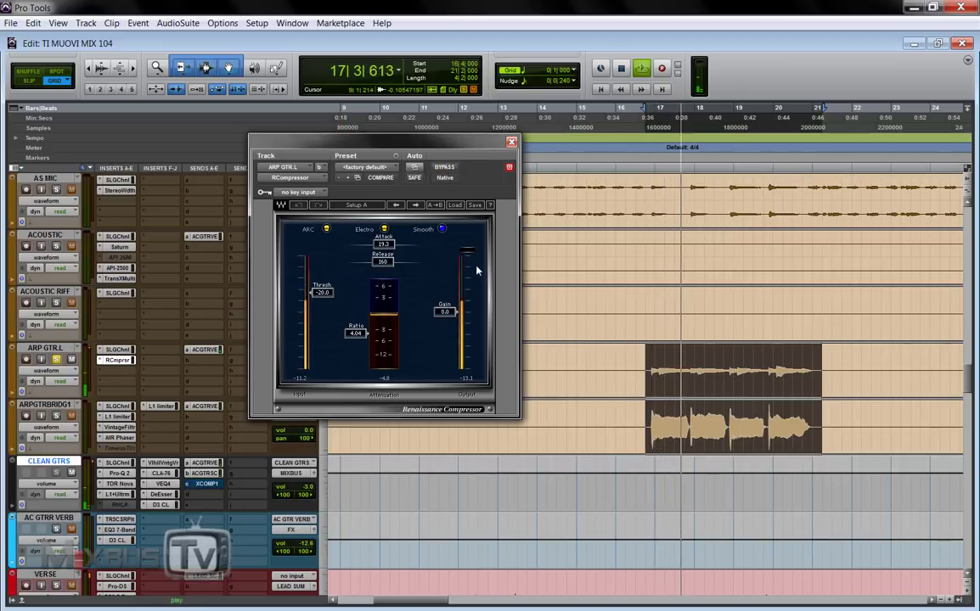
pyautogui.press('space')
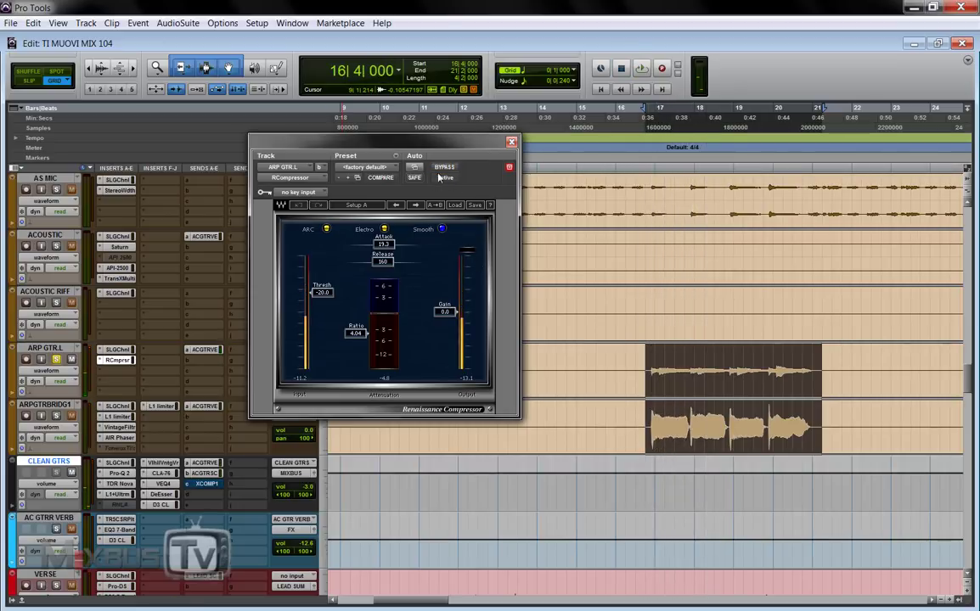
# - Compare the ARP GTR.L arpeggio with the RCompressor bypassed and active during playback
pyautogui.click(445, 168)
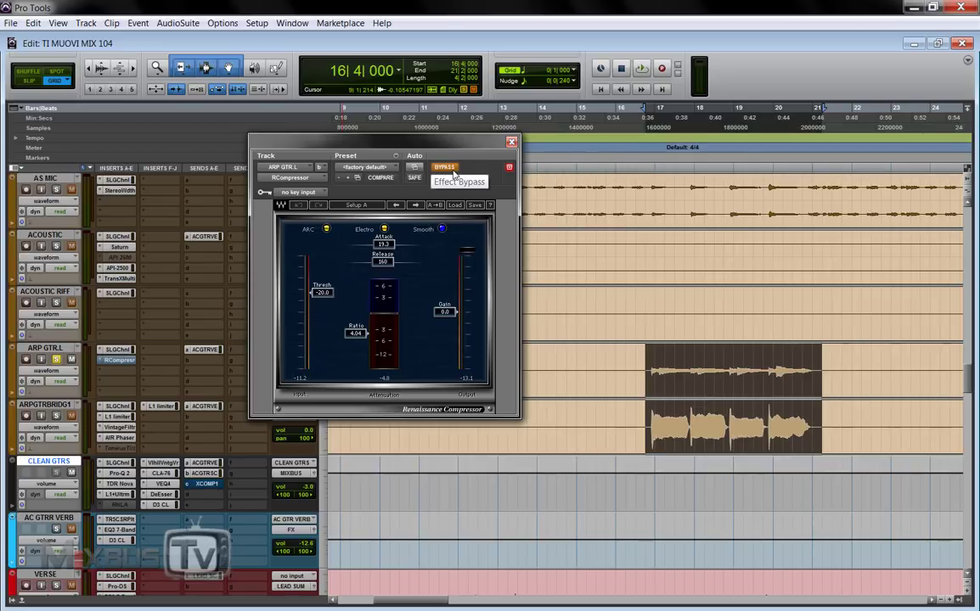
pyautogui.click(445, 167)
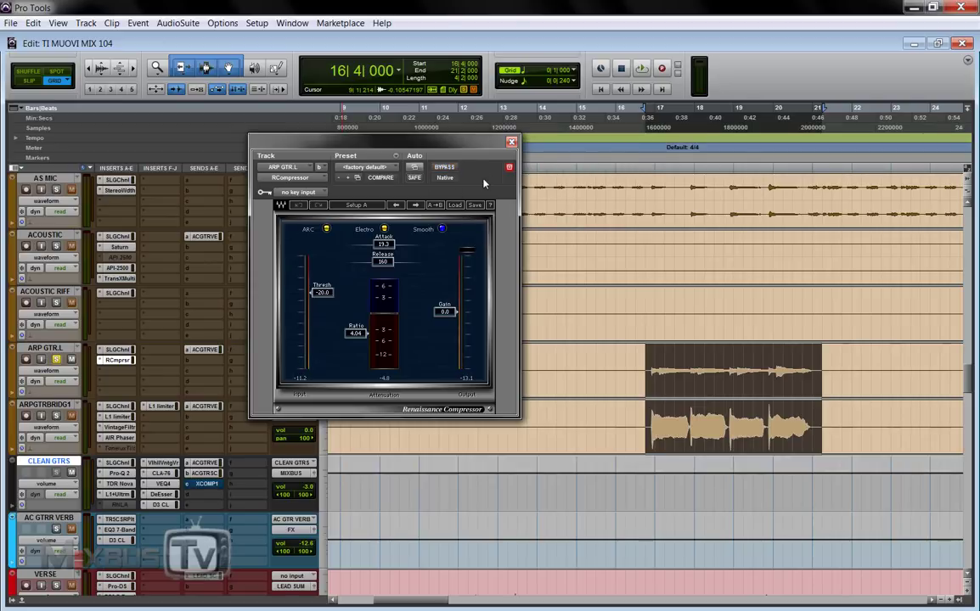
pyautogui.press('space')
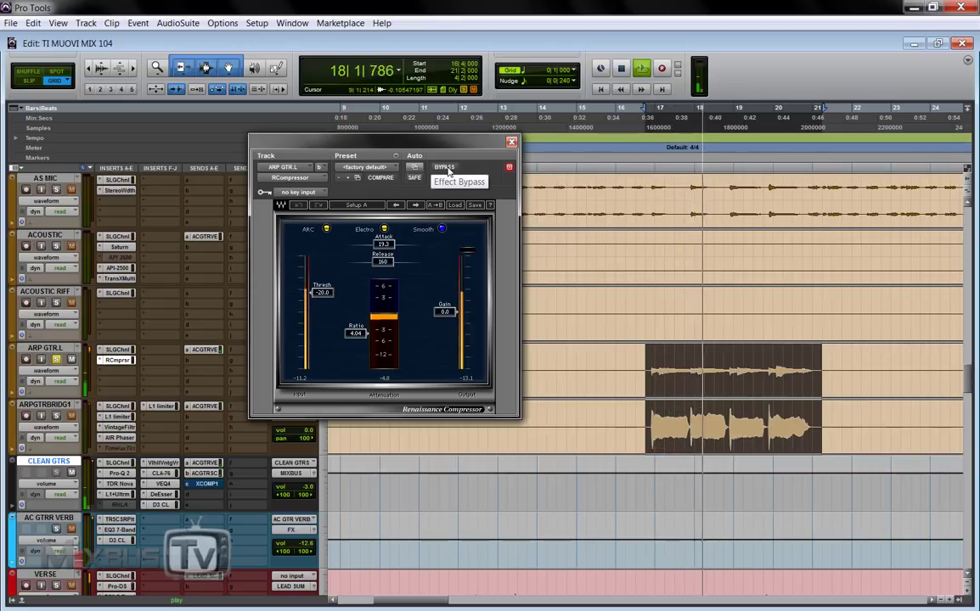
pyautogui.click(446, 168)
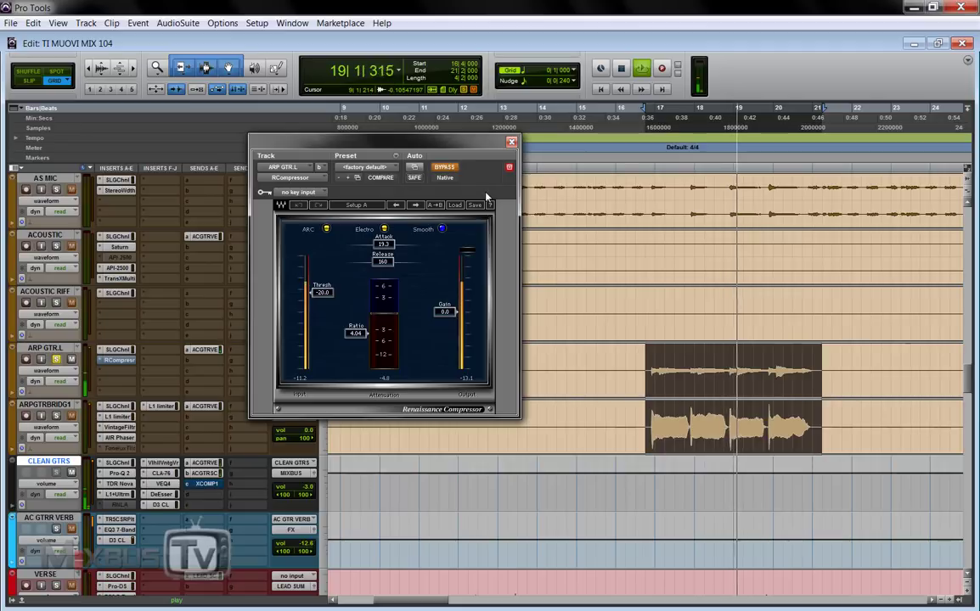
pyautogui.click(445, 168)
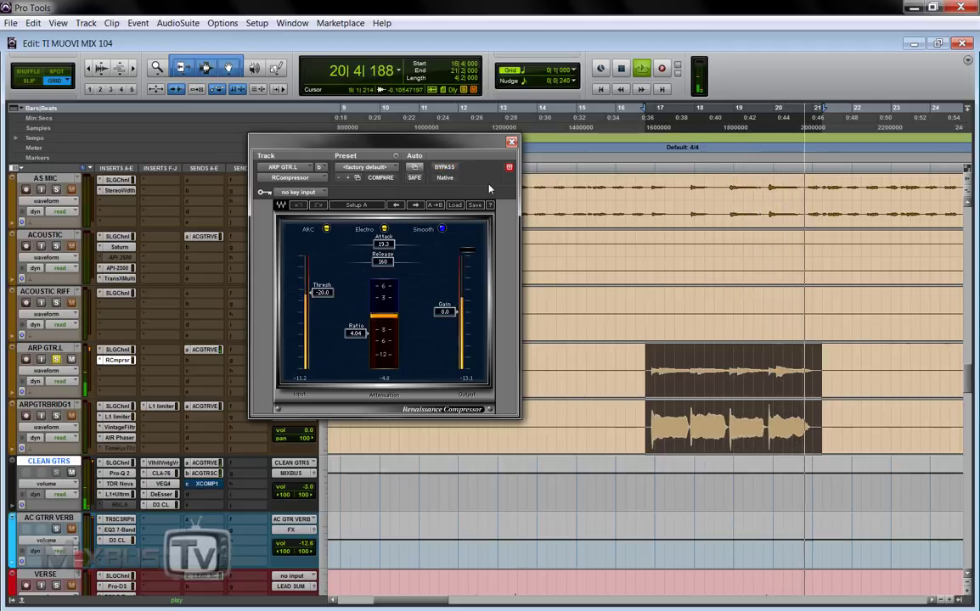
pyautogui.press('space')
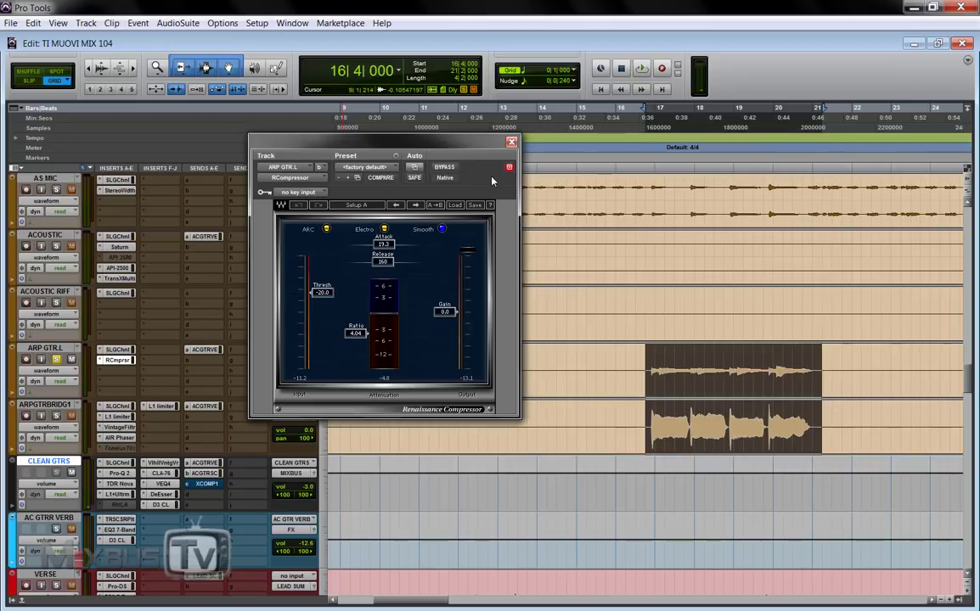
# - Solo only ARPGTRBRIDG1, bypass its inserts following the SSLGChannel, and play the arpeggio through the channel strip alone
pyautogui.click(56, 416)
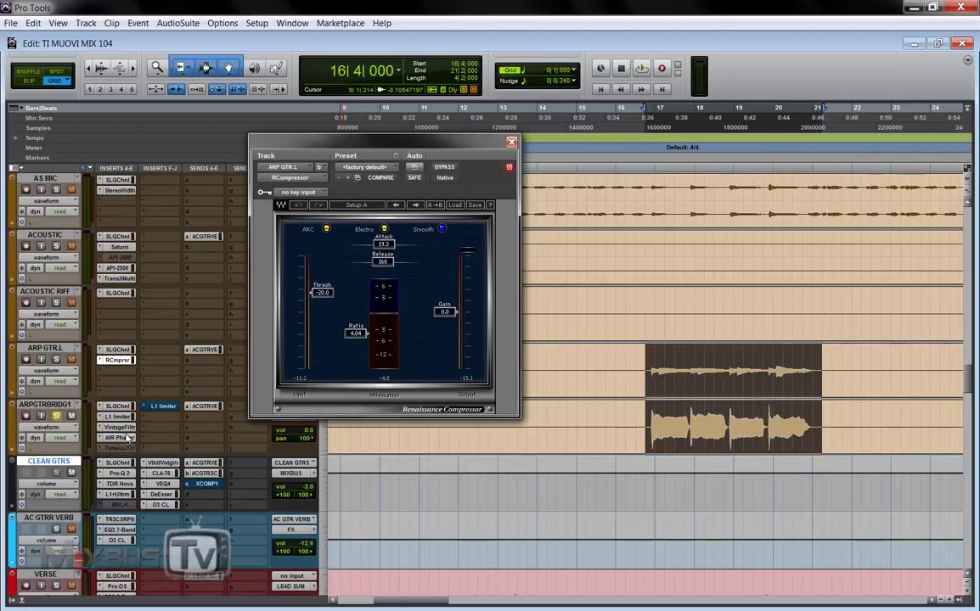
pyautogui.click(117, 406)
pyautogui.press('space')
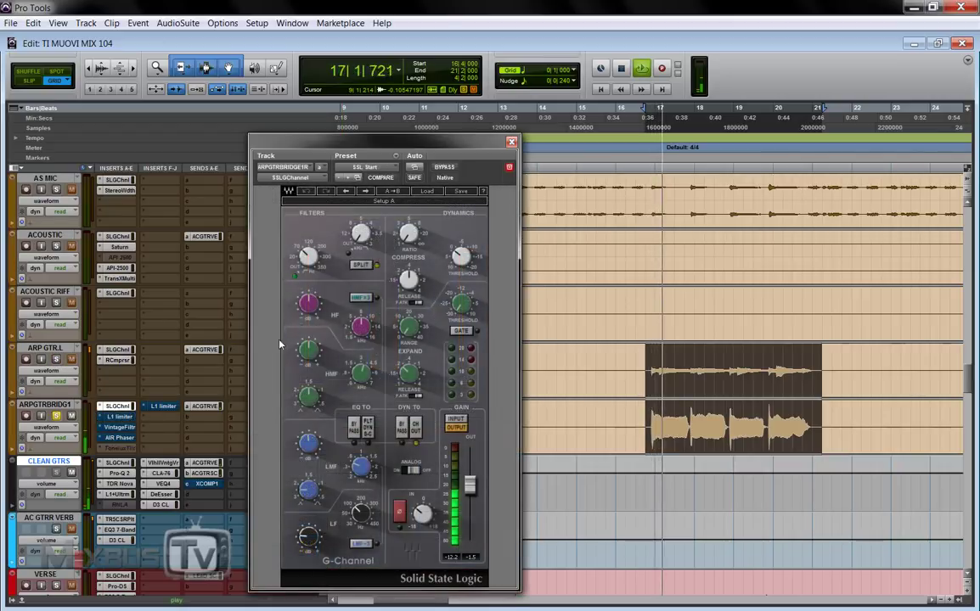
# - Open the L1 limiter following the SSLGChannel on ARPGTRBRIDG1, take it out of bypass, and play the arpeggio from 16|4|000
pyautogui.click(148, 406)
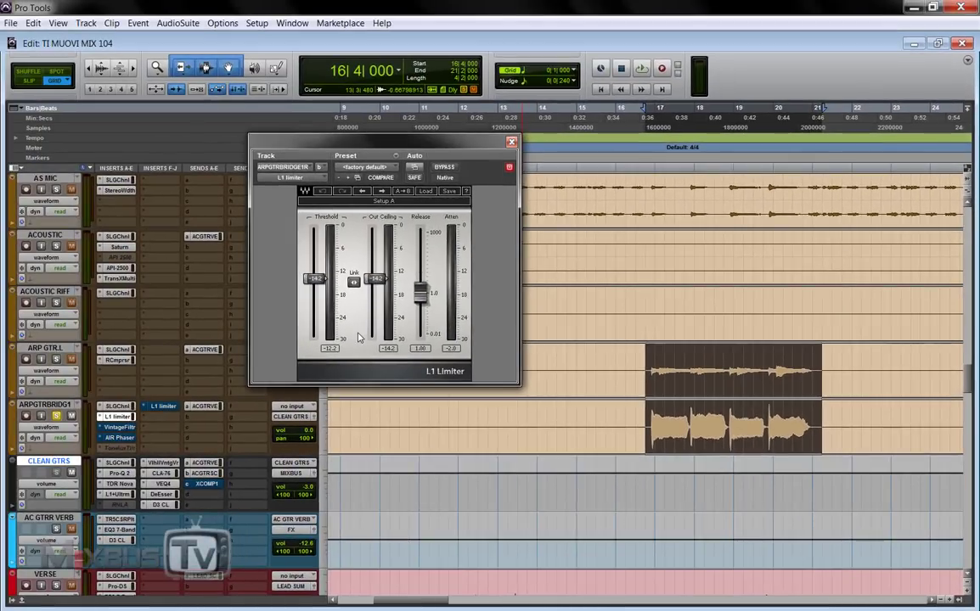
pyautogui.press('space')
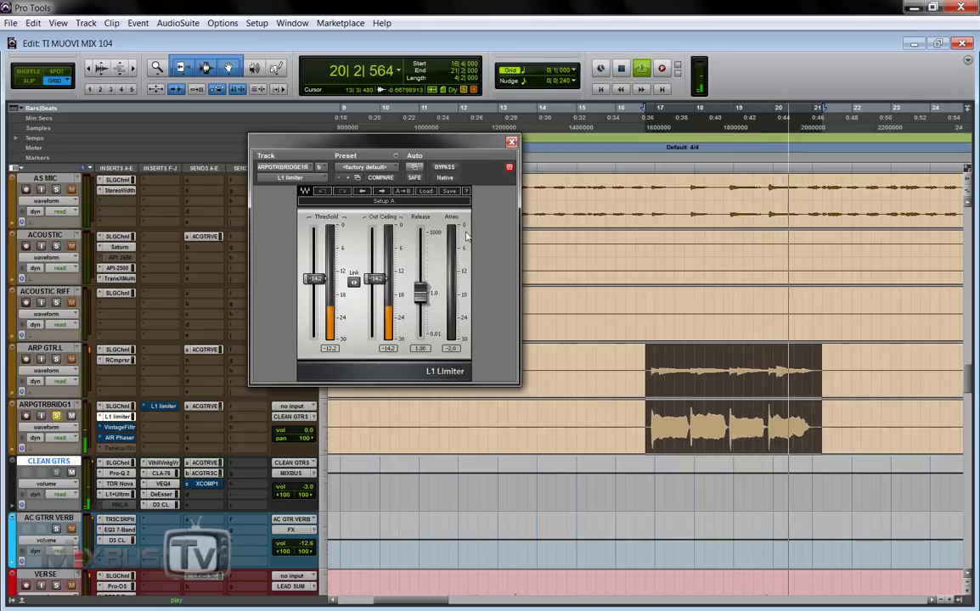
pyautogui.press('space')
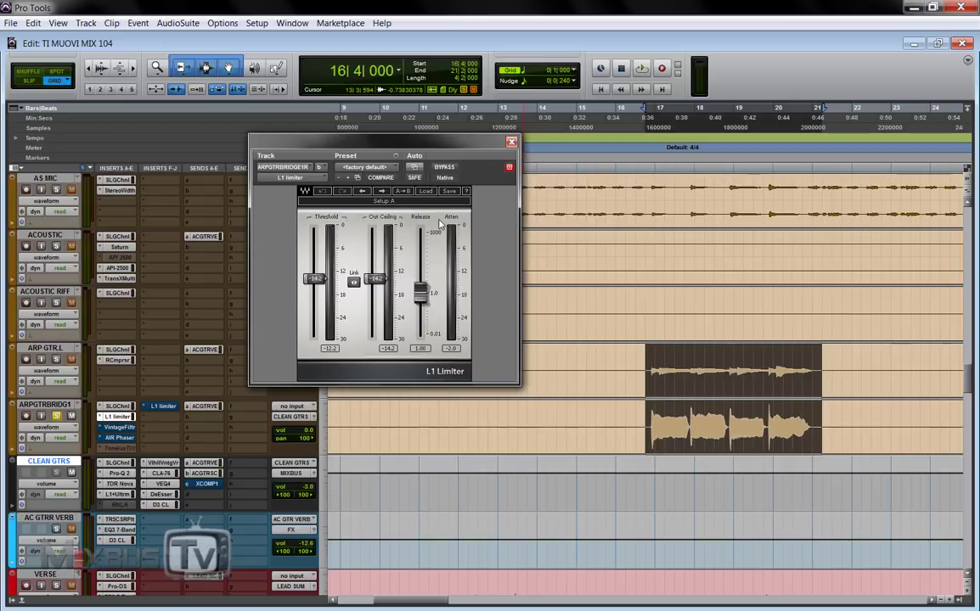
# - Activate the AIR Vintage Filter on ARPGTRBRIDG1 and play the arpeggio through it, toggling its bypass to compare
pyautogui.rightClick(123, 432)
pyautogui.click(119, 428)
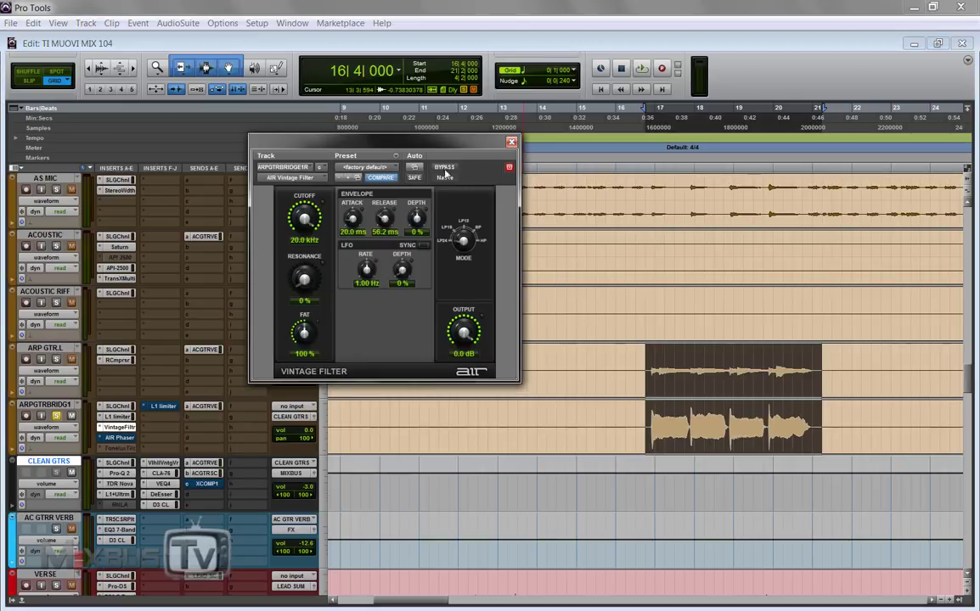
pyautogui.moveTo(450, 150); pyautogui.dragTo(461, 186)
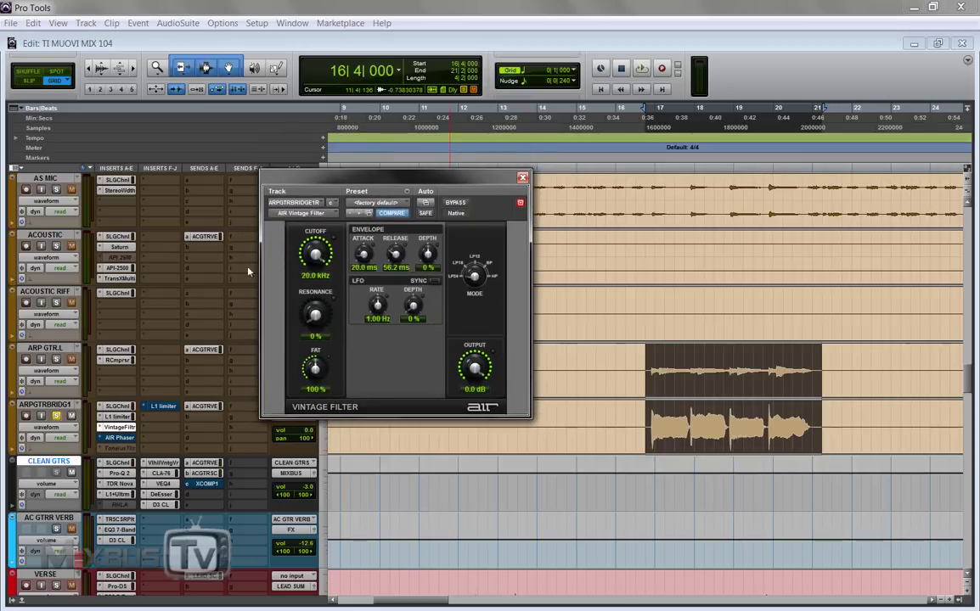
pyautogui.press('space')
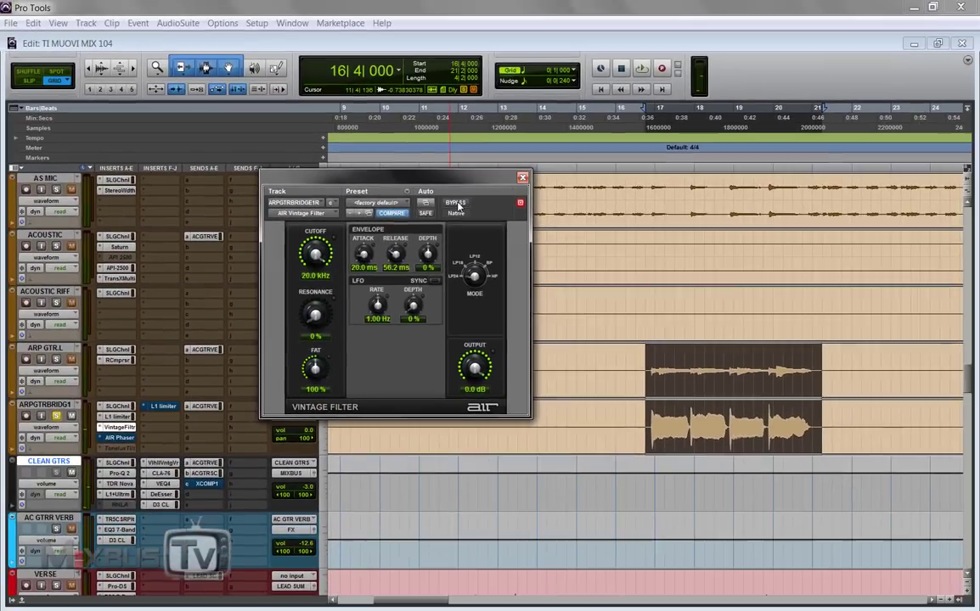
pyautogui.click(552, 136)
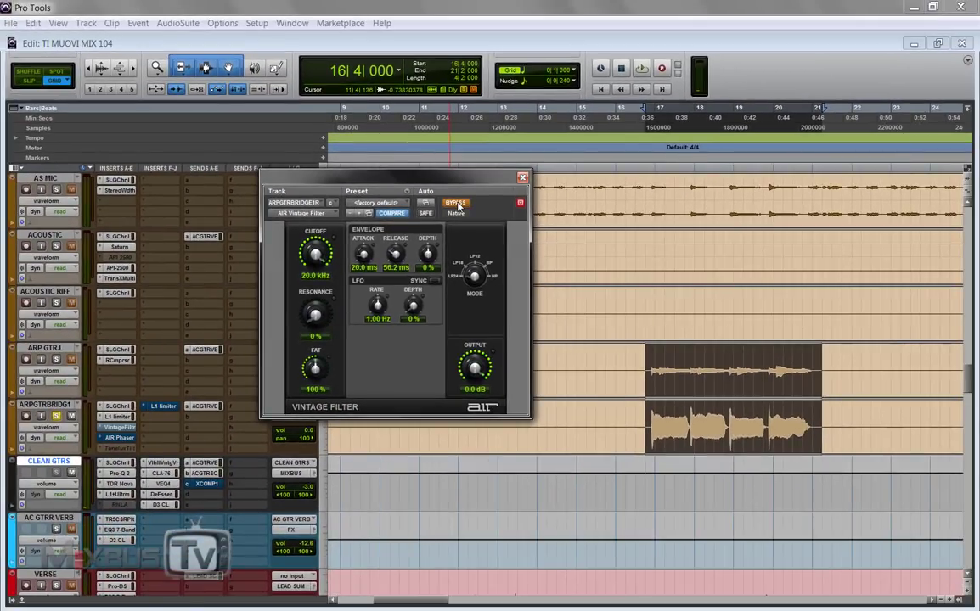
pyautogui.click(456, 204)
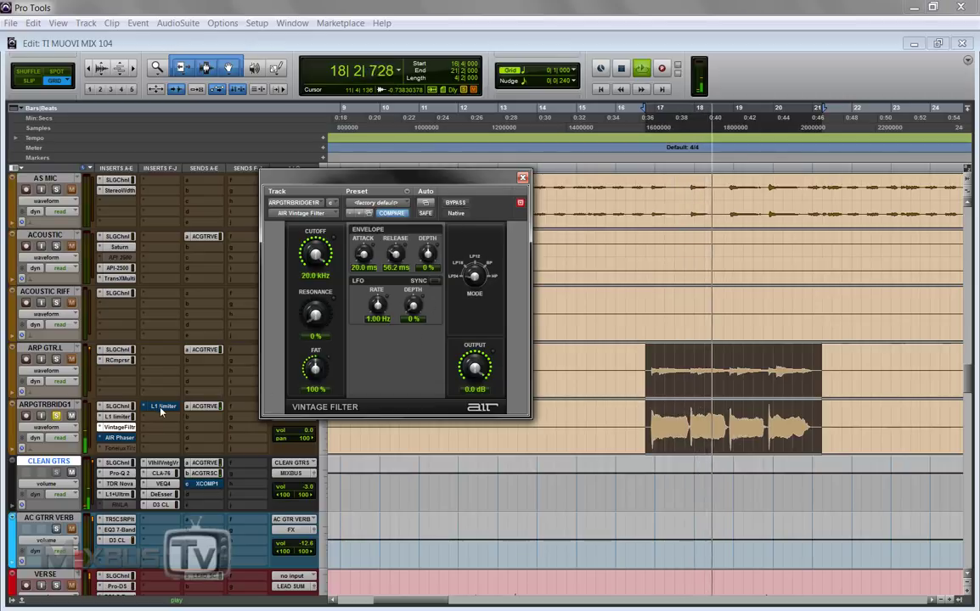
pyautogui.press('space')
# - Open the AIR Phaser on ARPGTRBRIDG1, take it out of bypass, and audition the arpeggio
pyautogui.click(133, 436)
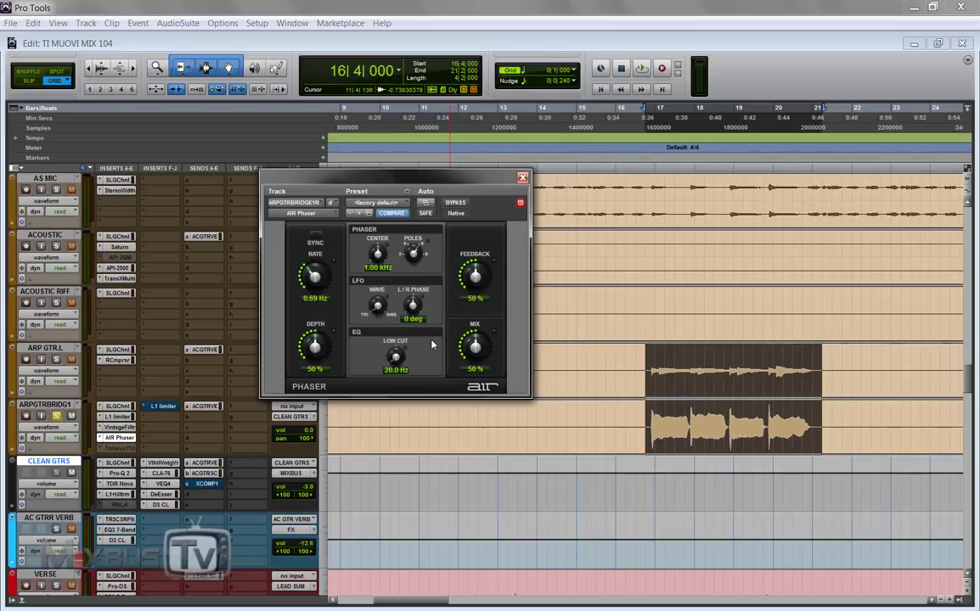
pyautogui.press('space')
pyautogui.press('space')
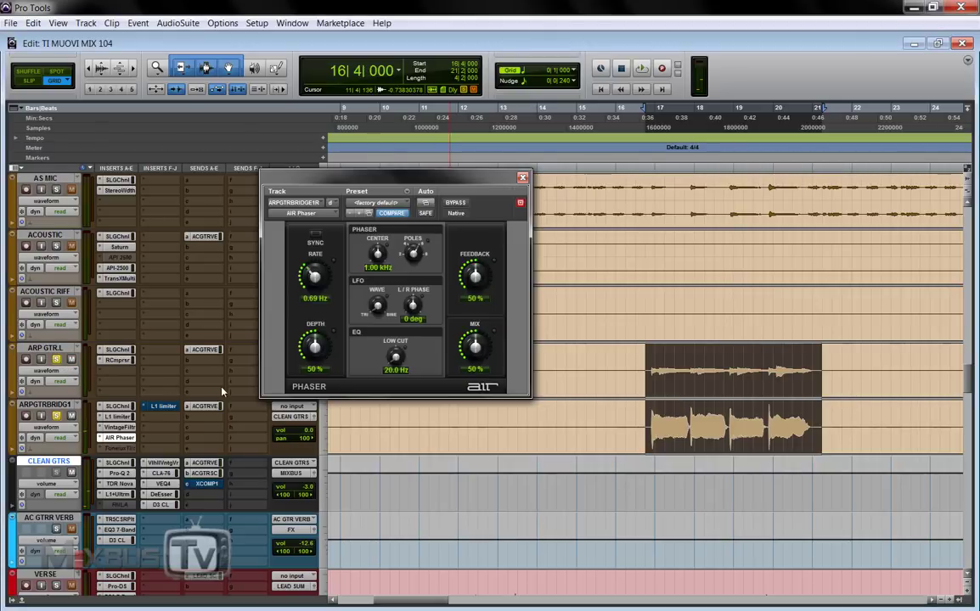
# - Play ARP GTR.L and ARPGTRBRIDG1 soloed together from 16|4|000, with the AIR Phaser active
pyautogui.press('space')
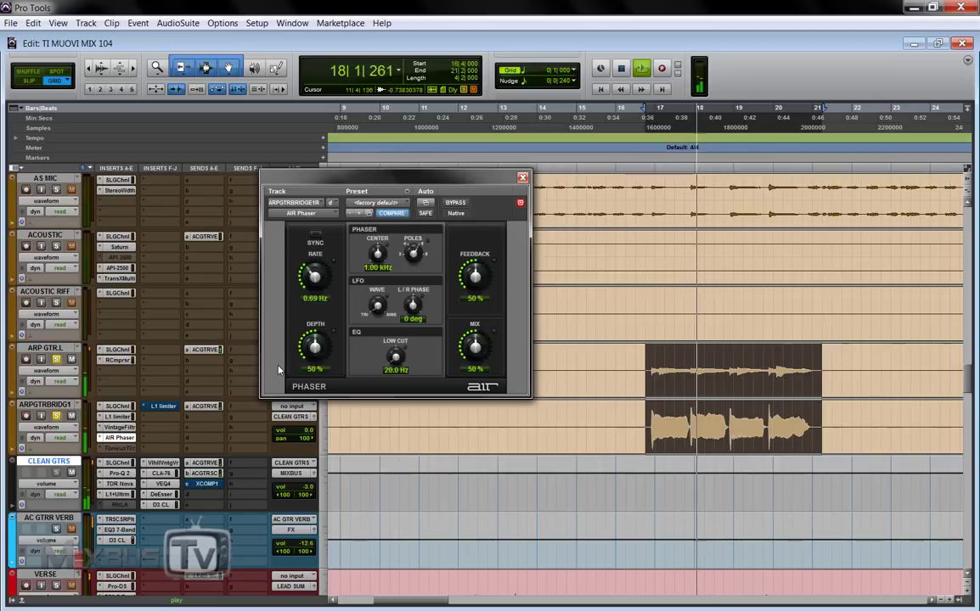
pyautogui.press('space')
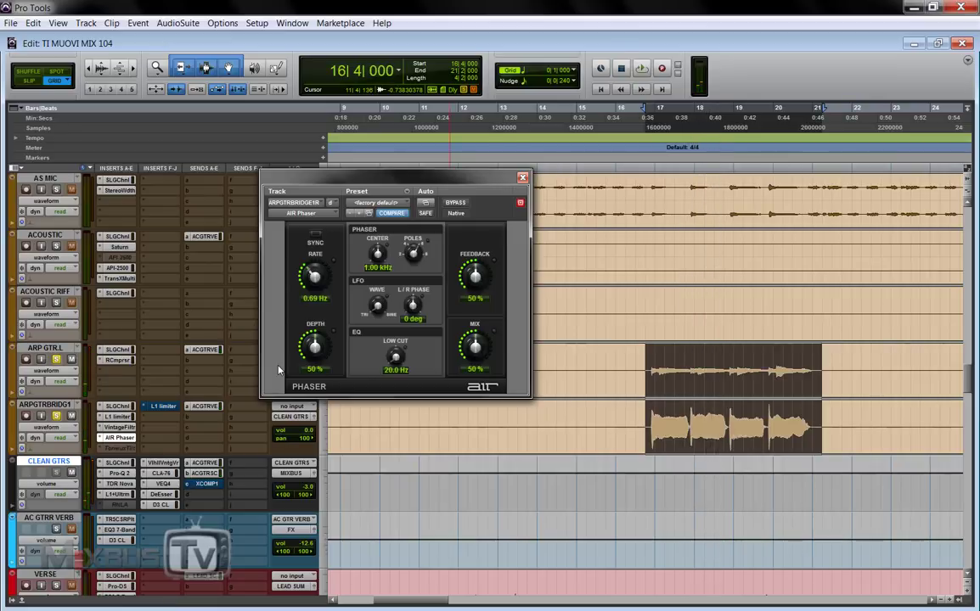
pyautogui.click(58, 349)
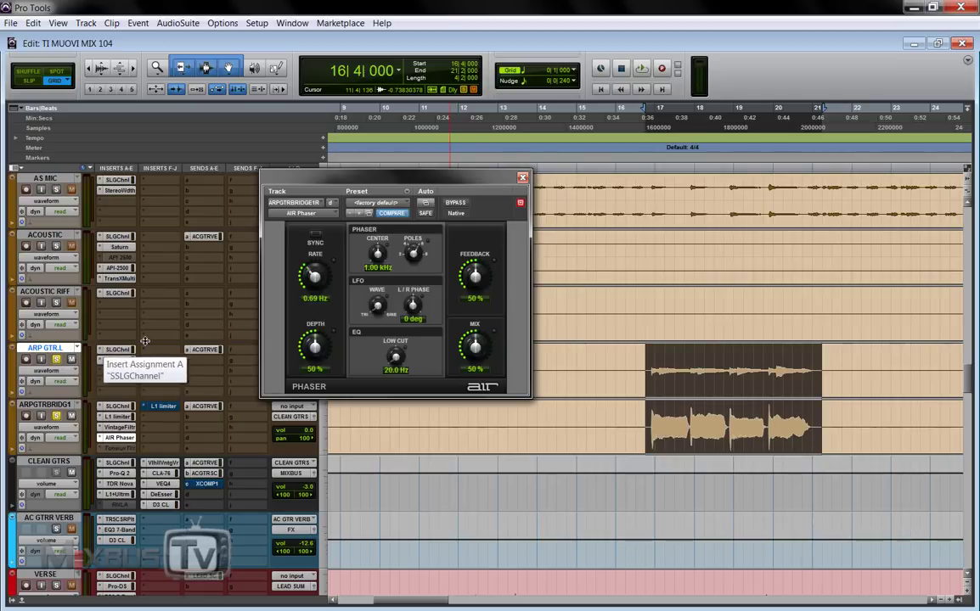
pyautogui.press('space')
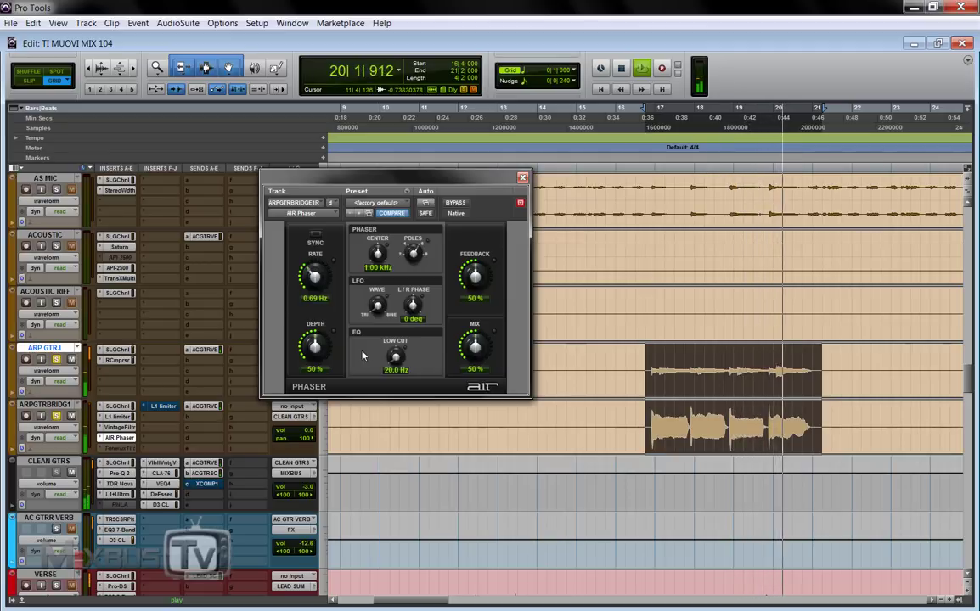
pyautogui.press('space')
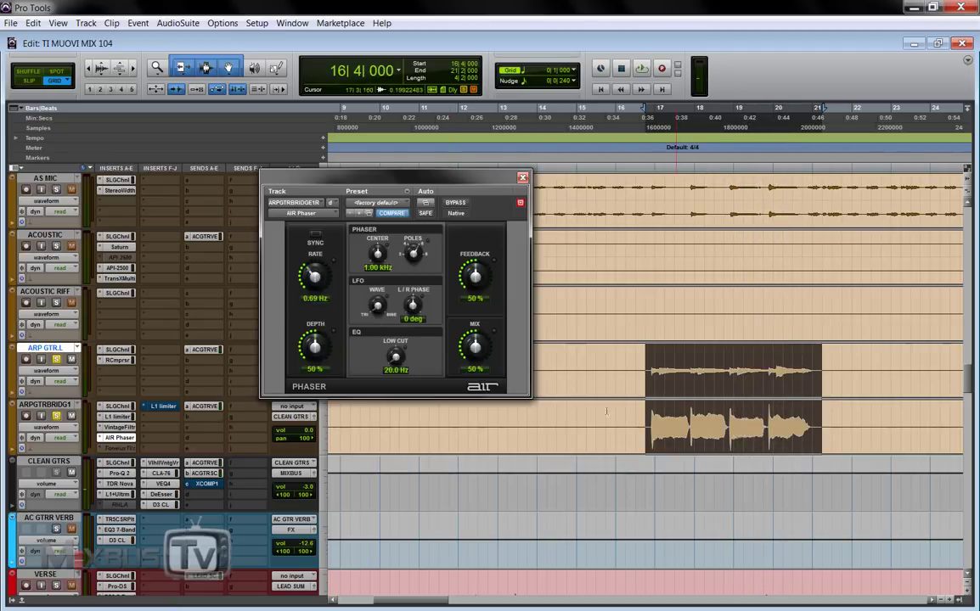
# - Open the last L1 limiter on ARPGTRBRIDG1, take it out of bypass, and play both arpeggio guitars through it
pyautogui.click(170, 409)
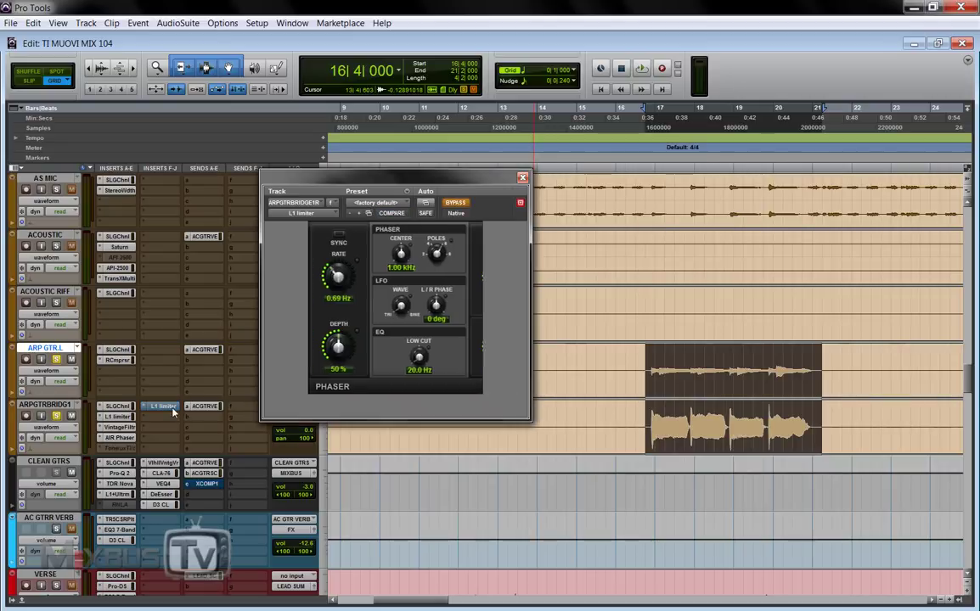
pyautogui.click(456, 204)
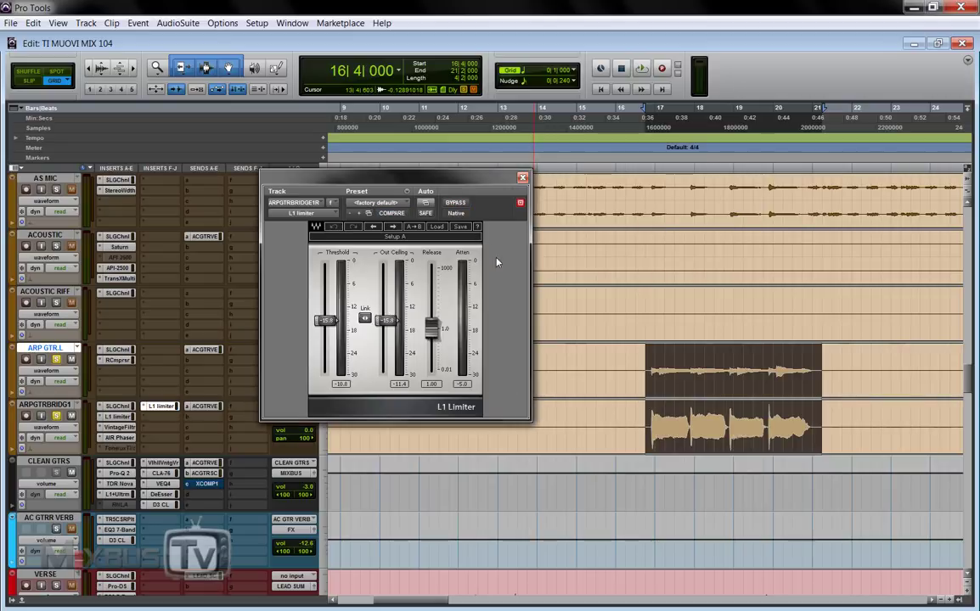
pyautogui.press('space')
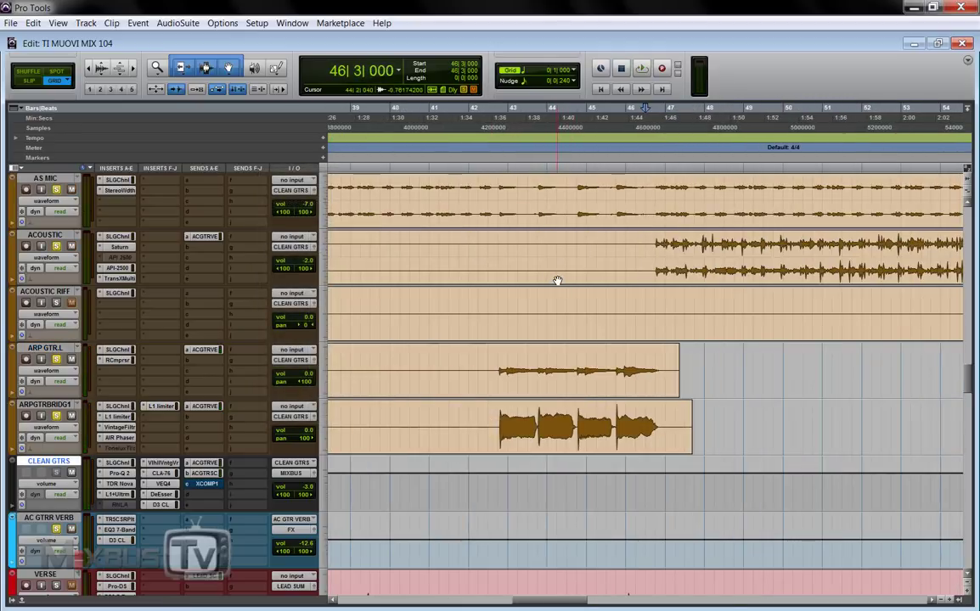
# - Look through the drum, bass, pad and guitar tracks to examine the arrangement around bar 46
pyautogui.hscroll(3, 557, 280)
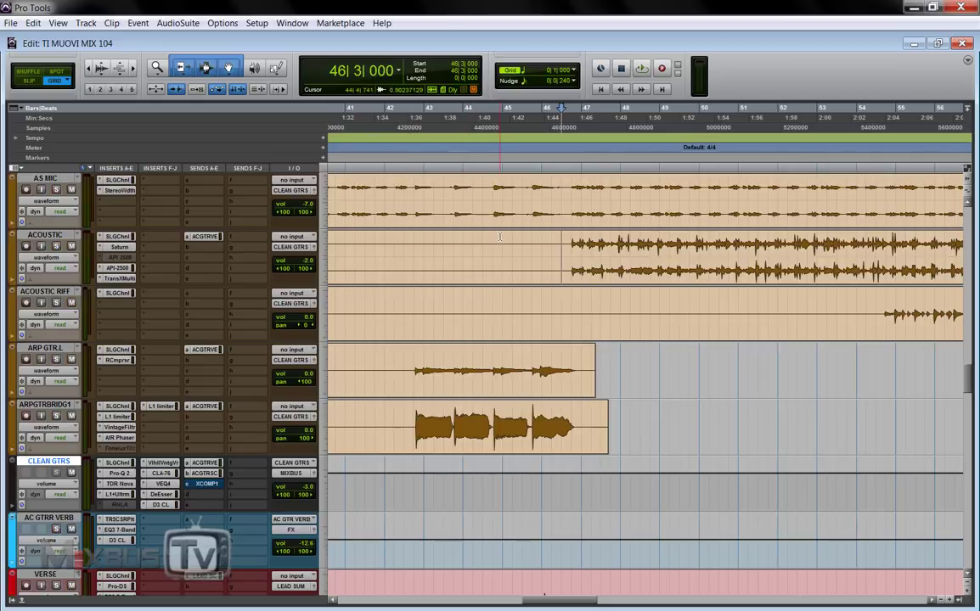
pyautogui.scroll(15, 500, 246)
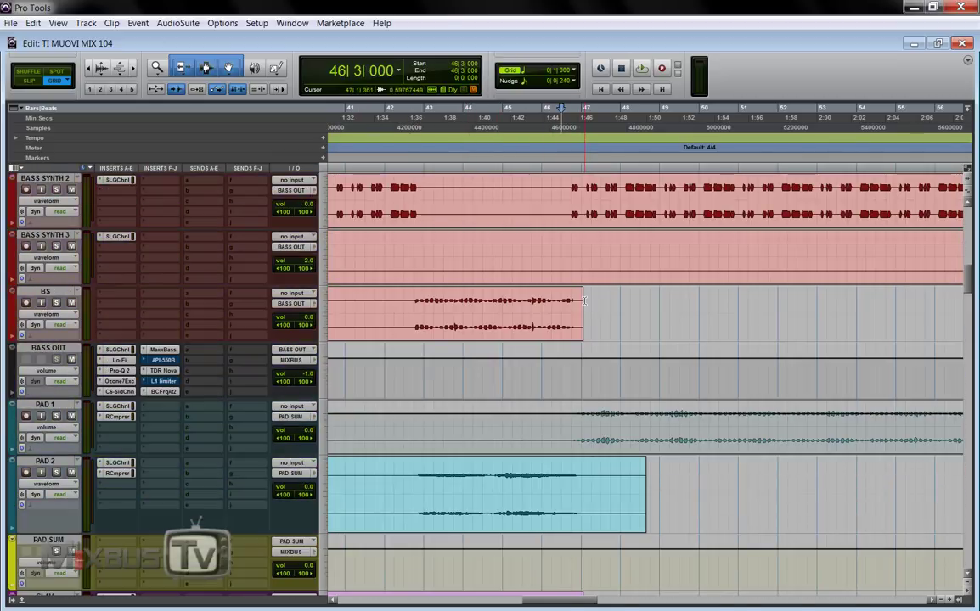
pyautogui.scroll(-4, 586, 301)
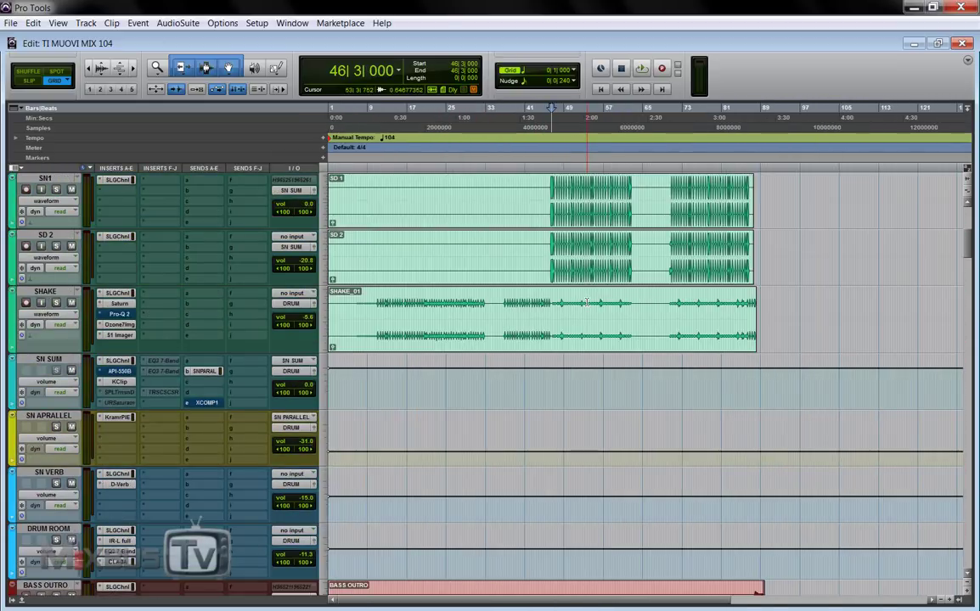
pyautogui.scroll(3, 416, 283)
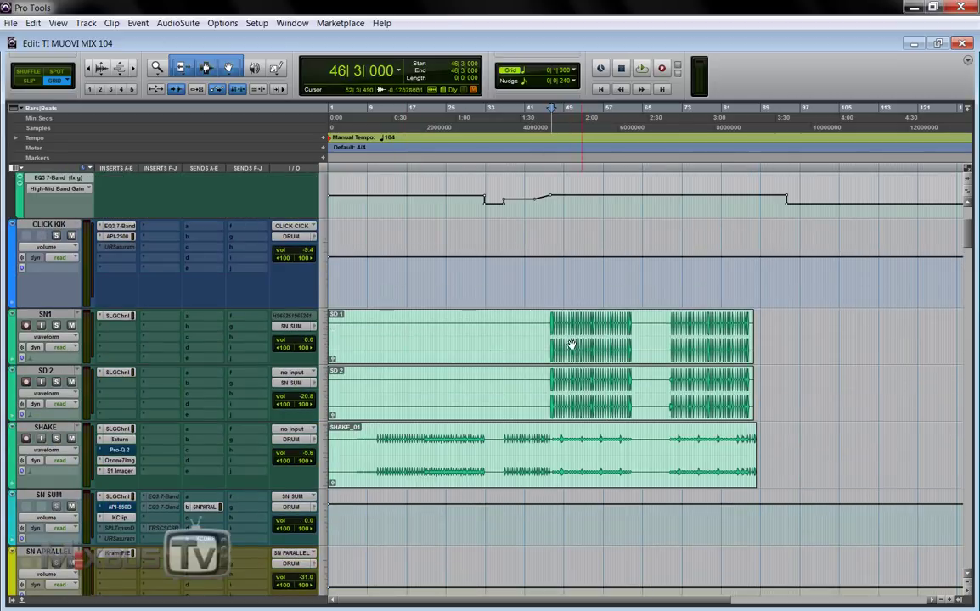
pyautogui.scroll(-3, 565, 327)
pyautogui.scroll(-20, 613, 200)
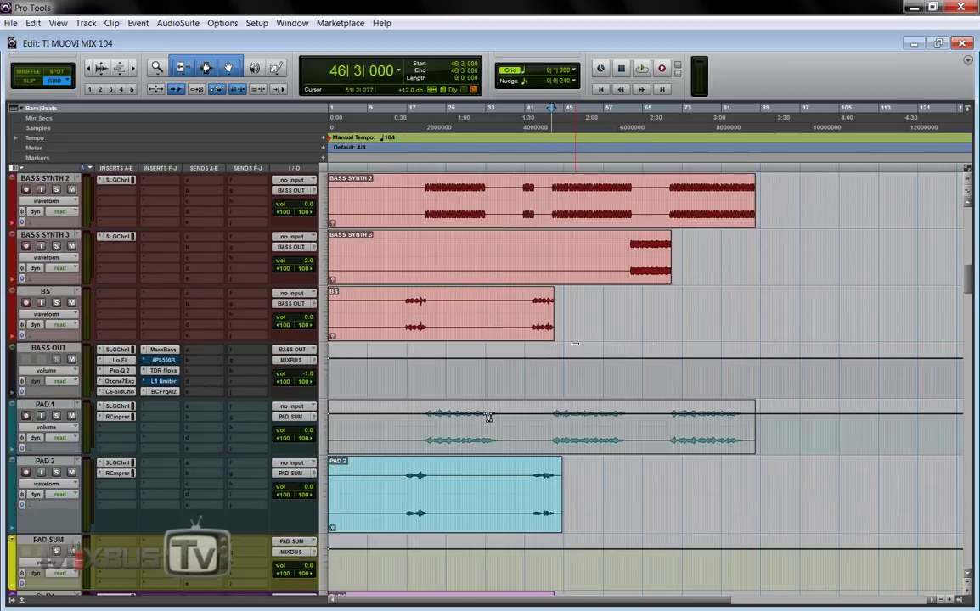
pyautogui.scroll(-10, 575, 347)
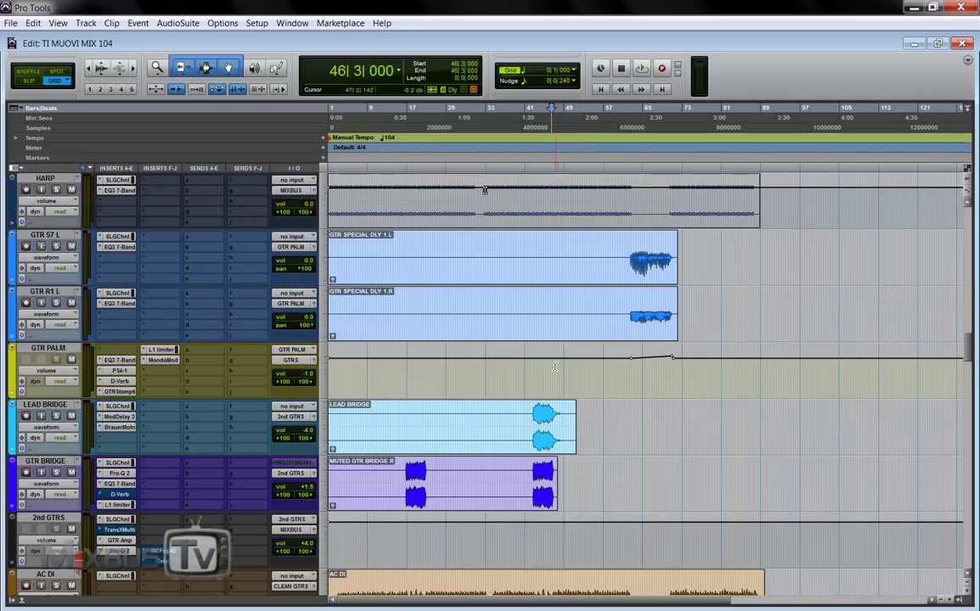
pyautogui.scroll(2, 552, 388)
pyautogui.scroll(-3, 595, 365)
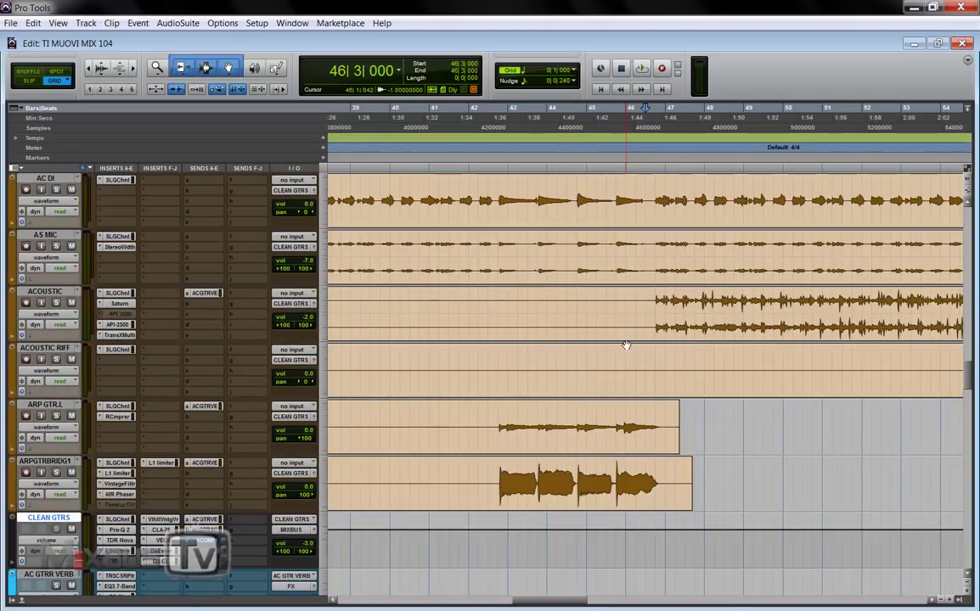
# - Solo only the ACOUSTIC track and play its part from 46|3|000
pyautogui.click(56, 302)
pyautogui.press('space')
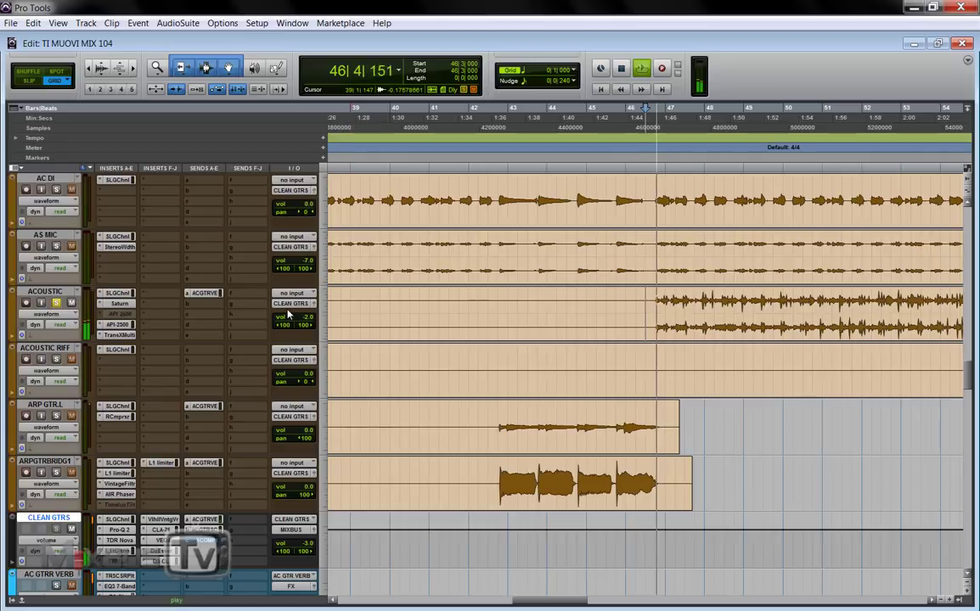
pyautogui.hotkey('ctrl', '[')
pyautogui.hotkey('ctrl', '[')
pyautogui.hotkey('ctrl', '[')
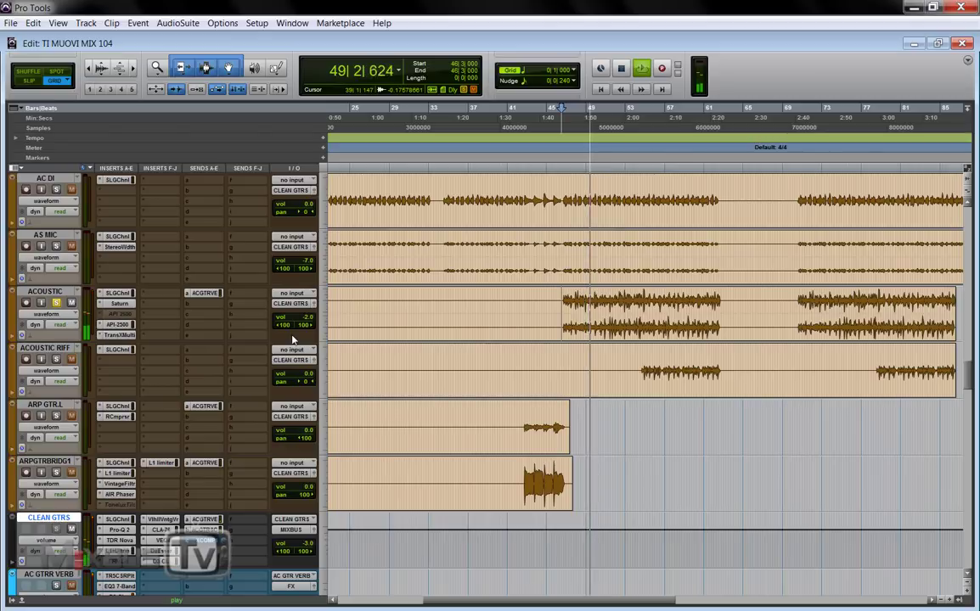
pyautogui.hotkey('ctrl', ']')
pyautogui.hotkey('ctrl', ']')
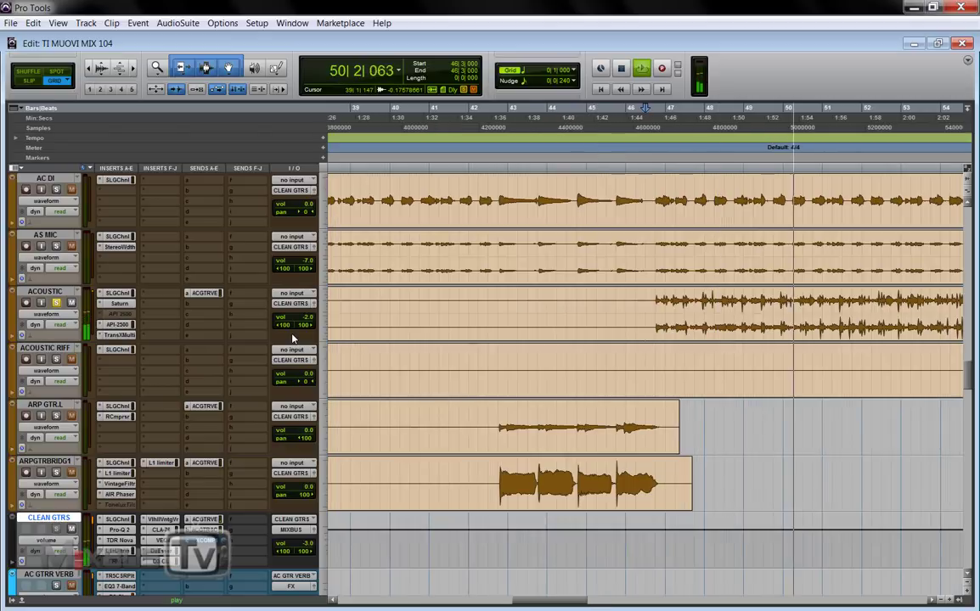
pyautogui.hotkey('ctrl', '[')
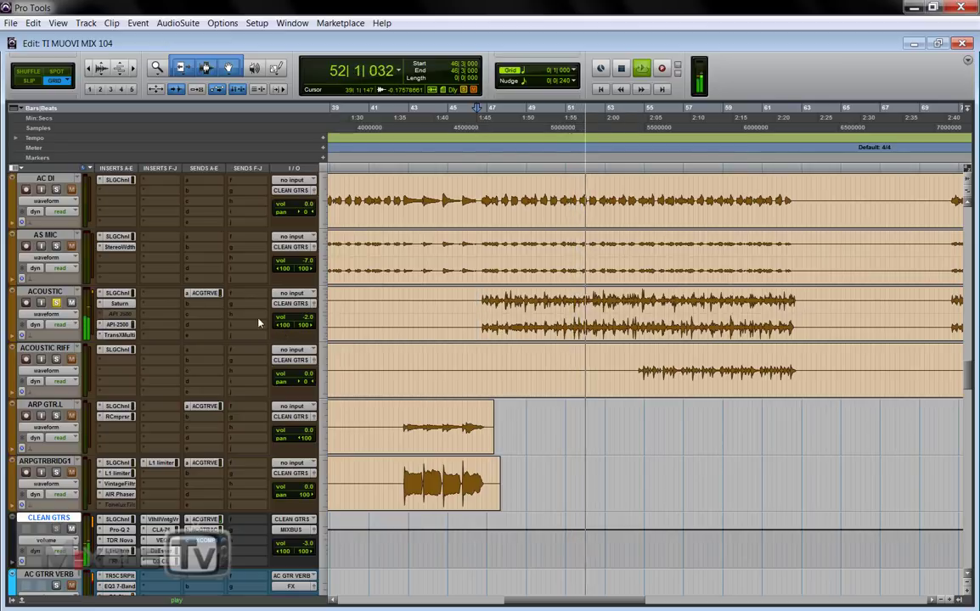
pyautogui.press('space')
# - Inspect the SSLGChannel settings on the ACOUSTIC track, close the plug-in, and open the track's FabFilter Saturn
pyautogui.click(123, 295)
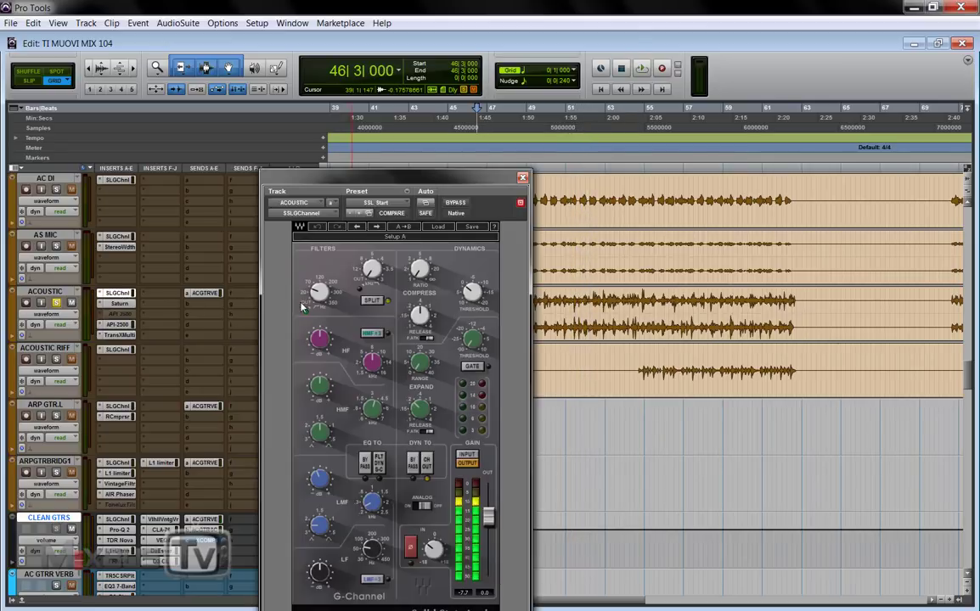
pyautogui.moveTo(399, 184); pyautogui.dragTo(401, 132)
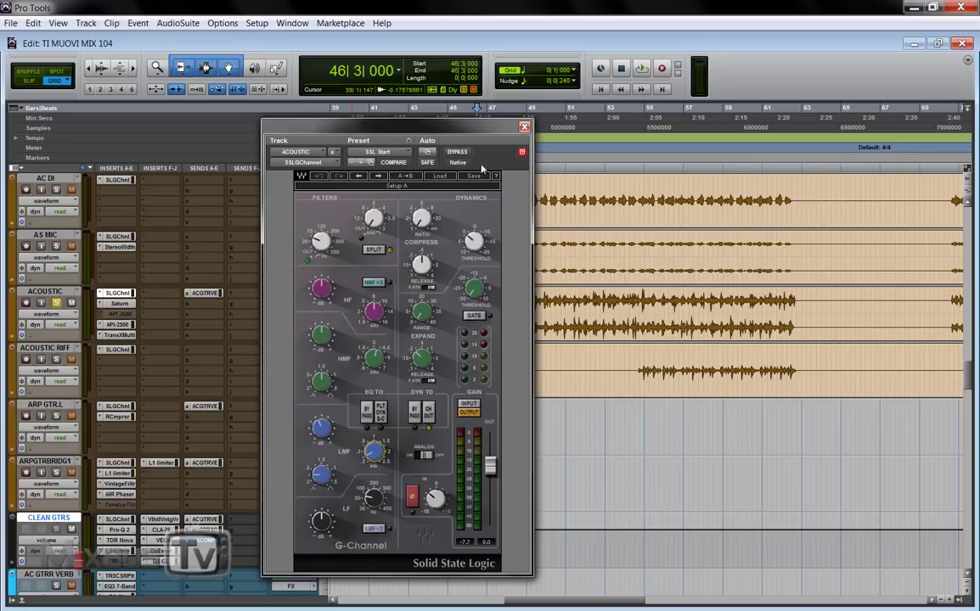
pyautogui.click(523, 127)
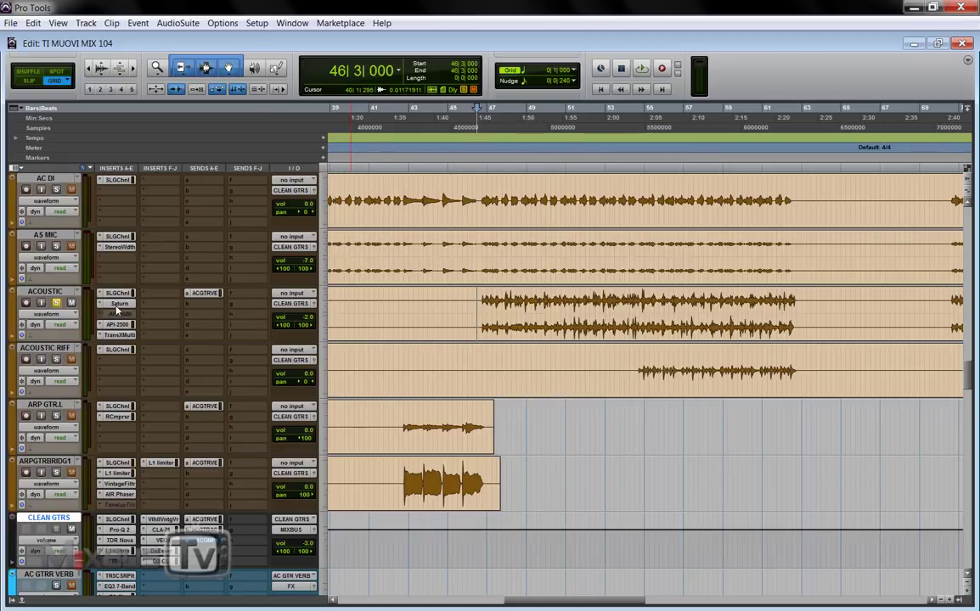
pyautogui.moveTo(511, 124); pyautogui.dragTo(439, 340)
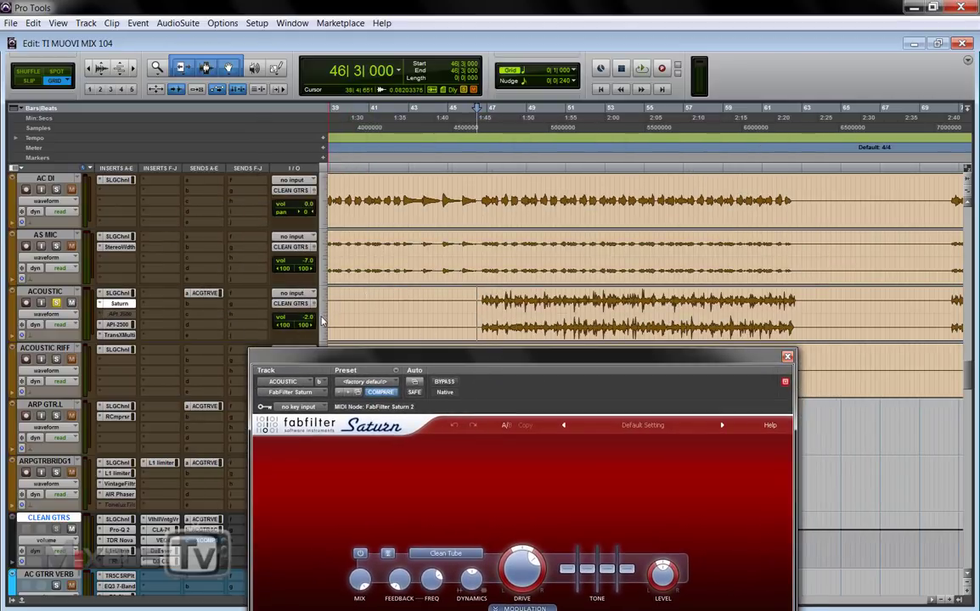
# - Increase the ACOUSTIC track's height and move the Saturn window clear of its waveform
pyautogui.click(322, 321)
pyautogui.click(348, 401)
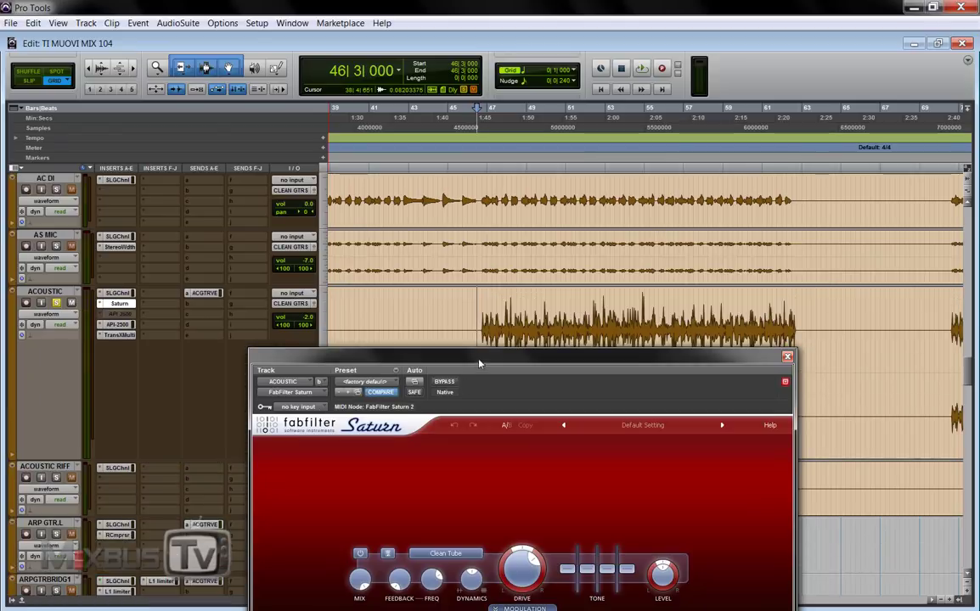
pyautogui.moveTo(479, 363); pyautogui.dragTo(304, 29)
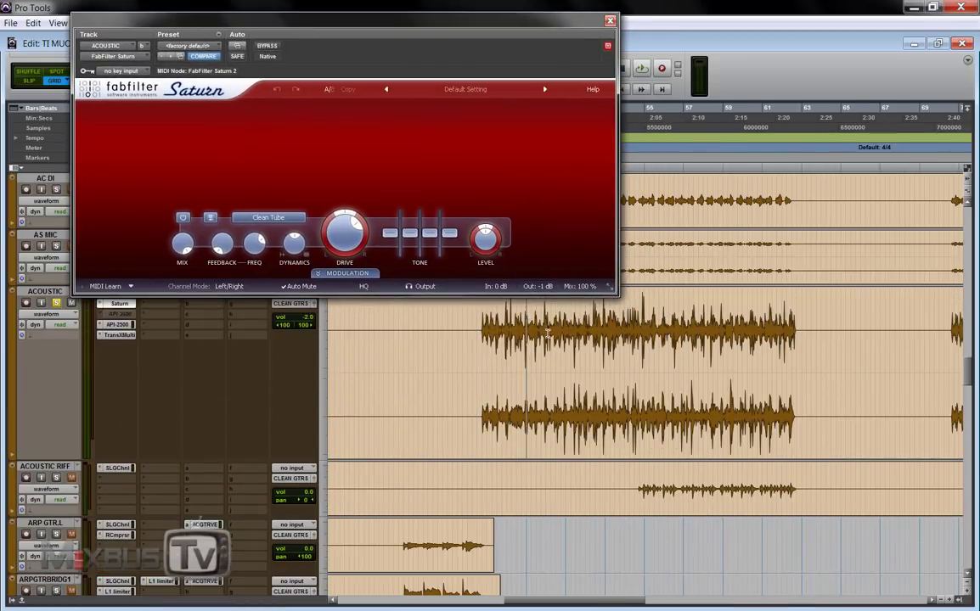
# - Select the ACOUSTIC track's first passage for playback, starting where the guitar enters after bar 46
pyautogui.hotkey('ctrl', ']')
pyautogui.moveTo(627, 331); pyautogui.dragTo(842, 331)
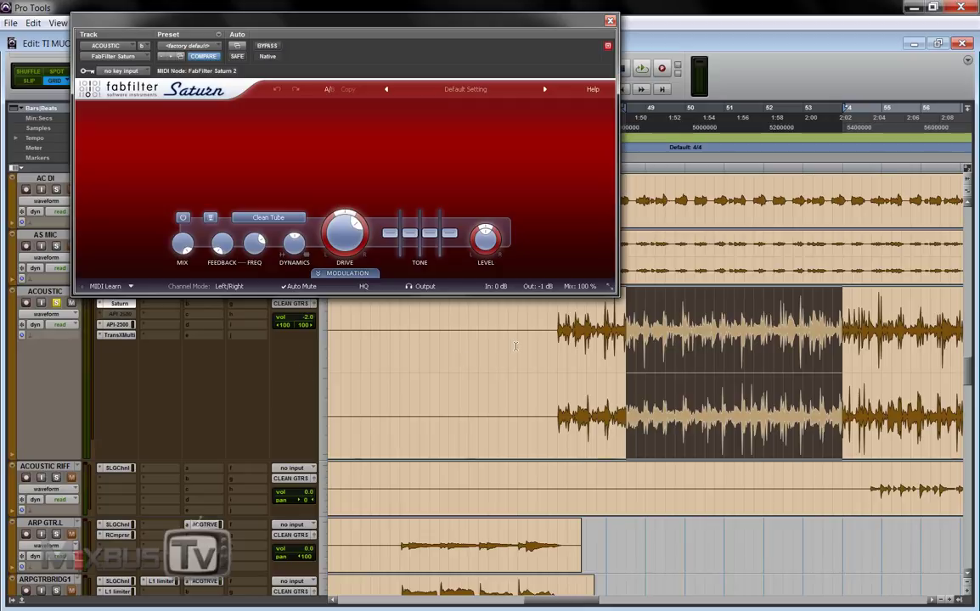
pyautogui.moveTo(560, 321); pyautogui.dragTo(921, 331)
pyautogui.moveTo(742, 342); pyautogui.dragTo(631, 361)
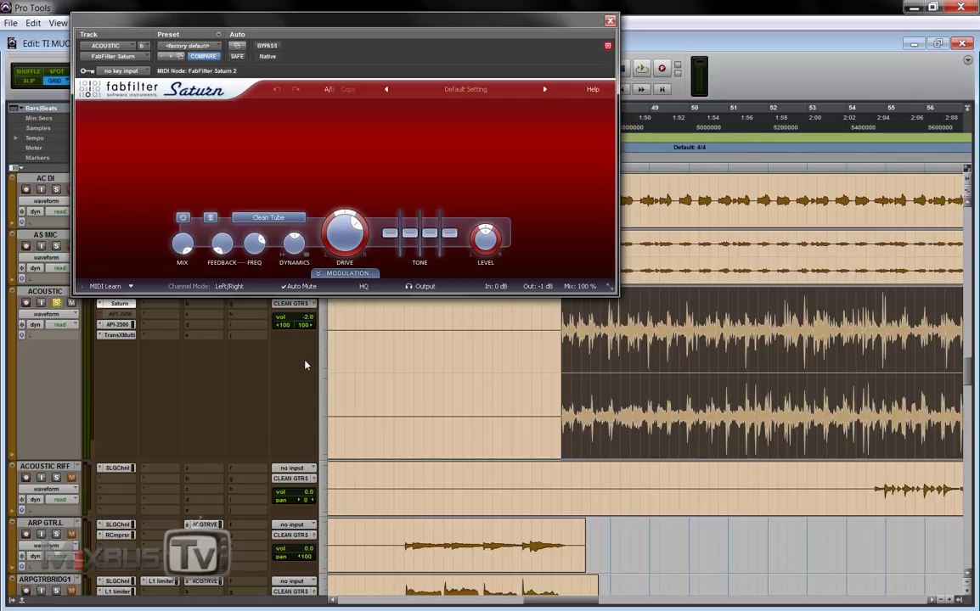
# - Bypass Saturn, API-2500 and TransX Multi on the ACOUSTIC track and play the selected passage without them
pyautogui.click(266, 46)
pyautogui.press('space')
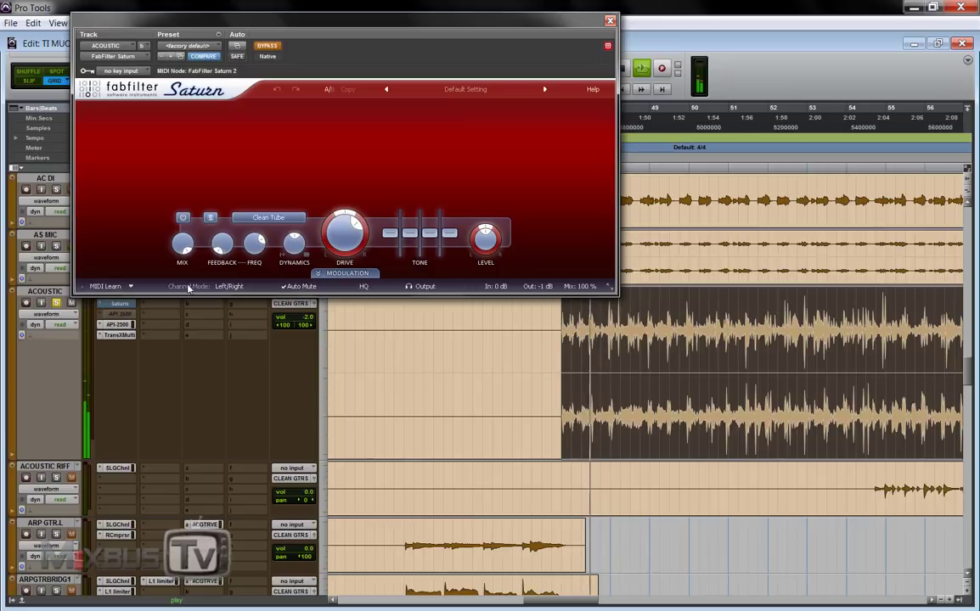
pyautogui.press('space')
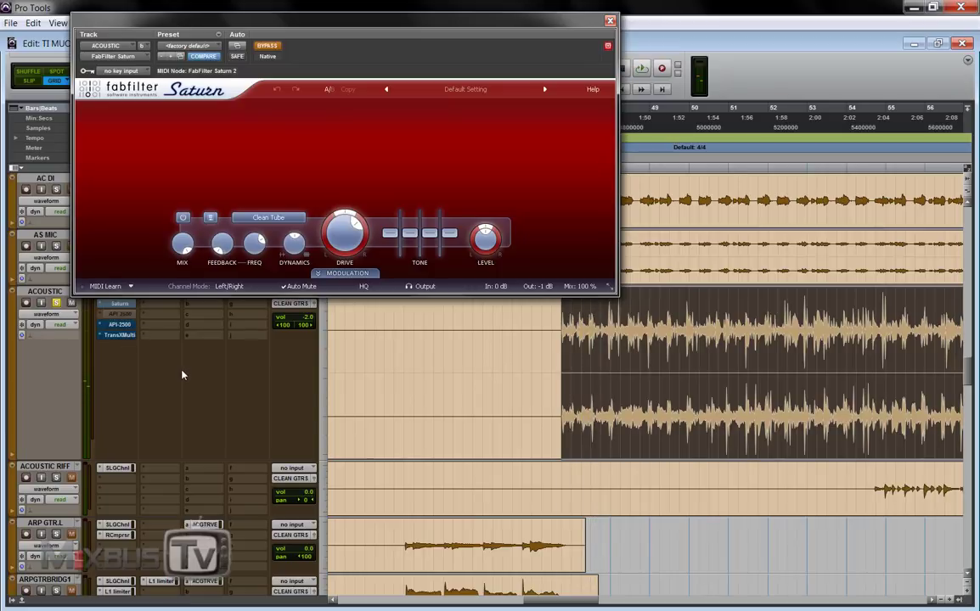
pyautogui.press('space')
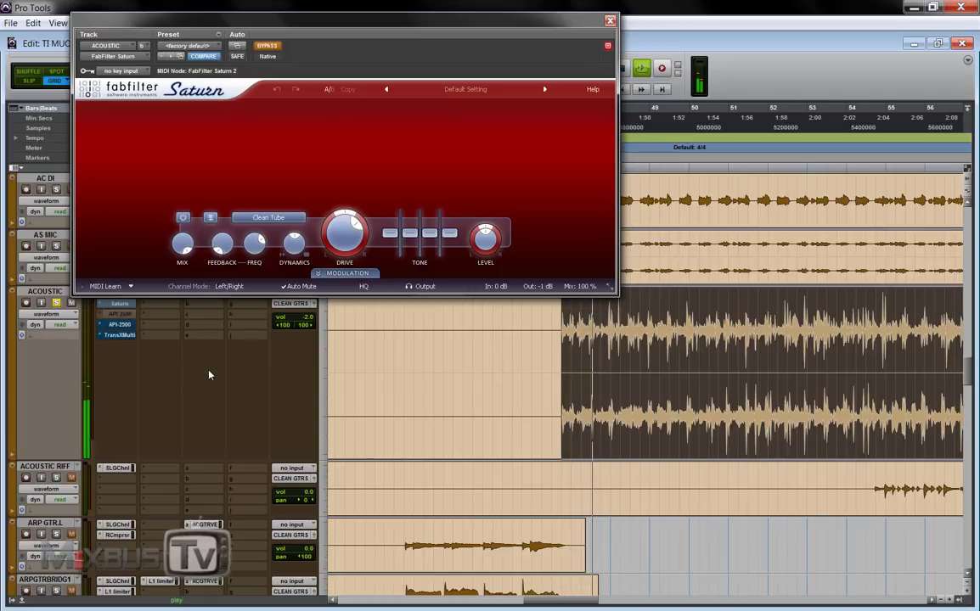
# - Compare the acoustic guitar with Saturn active and bypassed during playback, and stop playback
pyautogui.click(265, 46)
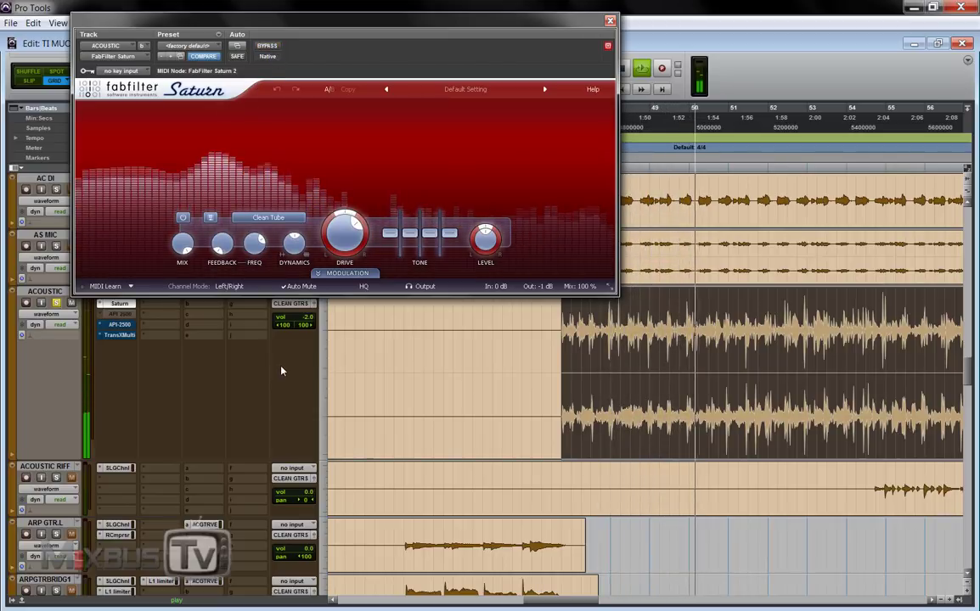
pyautogui.click(274, 46)
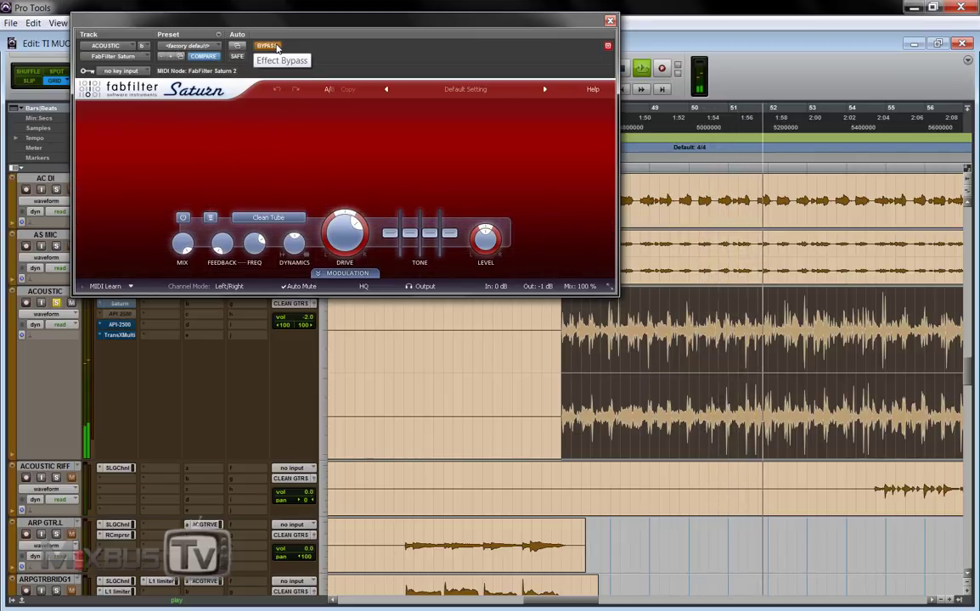
pyautogui.press('space')
# - Narrow the ACOUSTIC selection to about bars 47 to 51 and play it with Saturn bypassed and active
pyautogui.scroll(2, 199, 407)
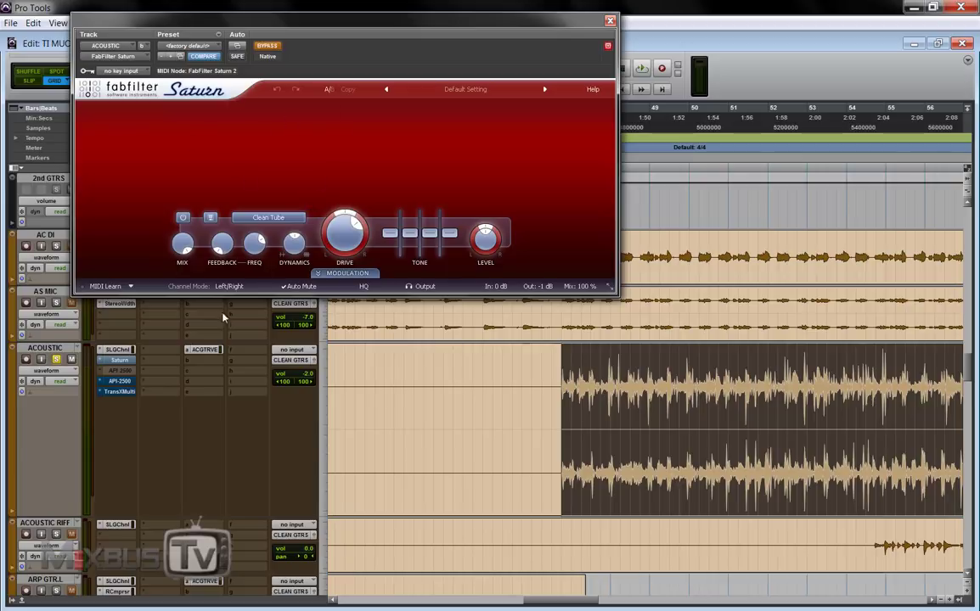
pyautogui.press('space')
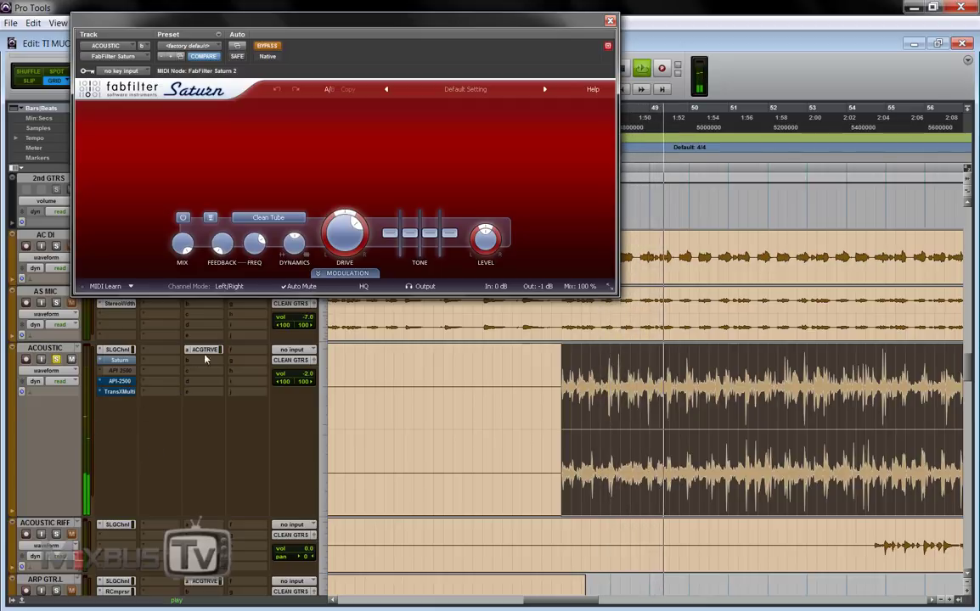
pyautogui.moveTo(581, 389); pyautogui.dragTo(737, 389)
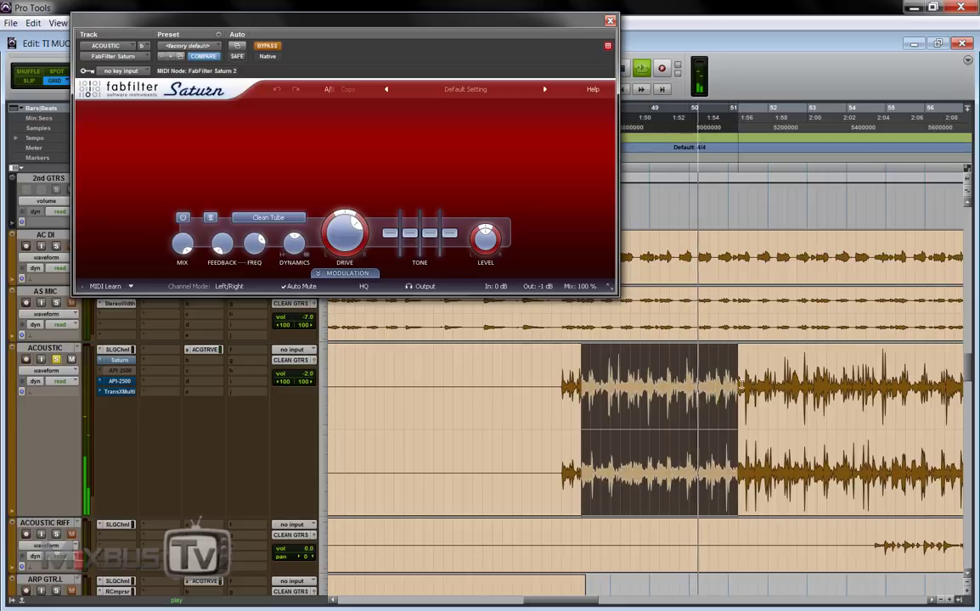
pyautogui.click(273, 47)
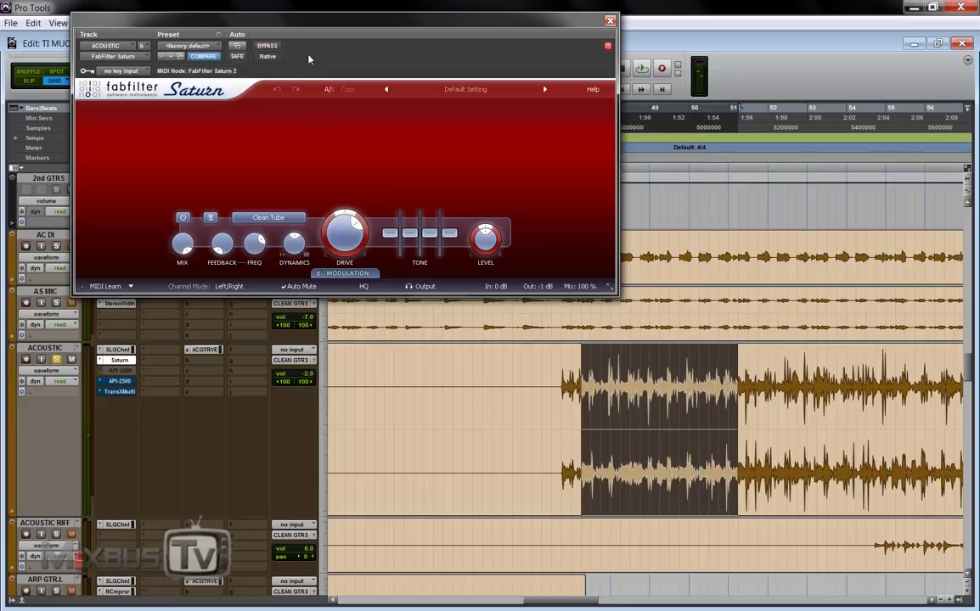
pyautogui.press('space')
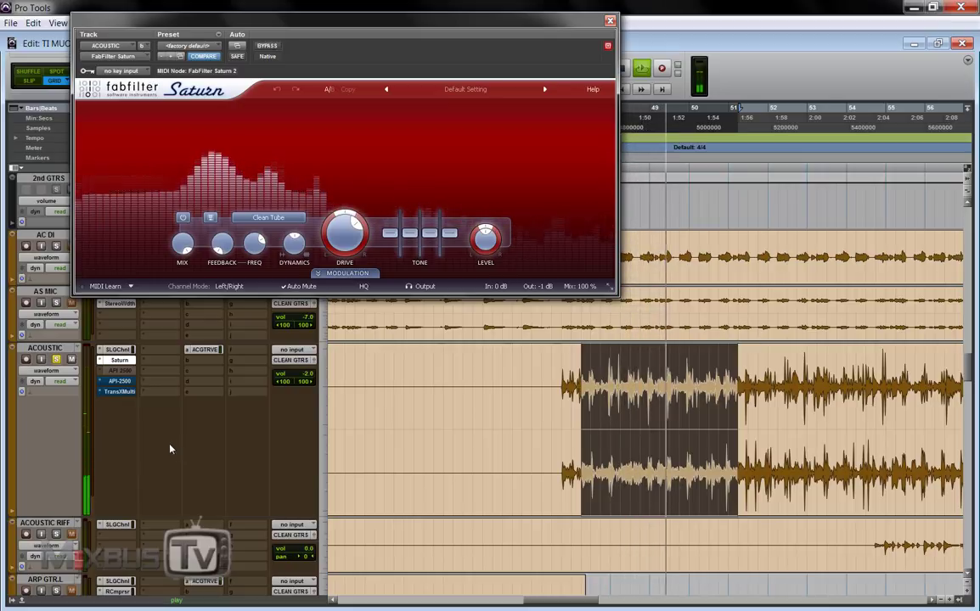
pyautogui.press('space')
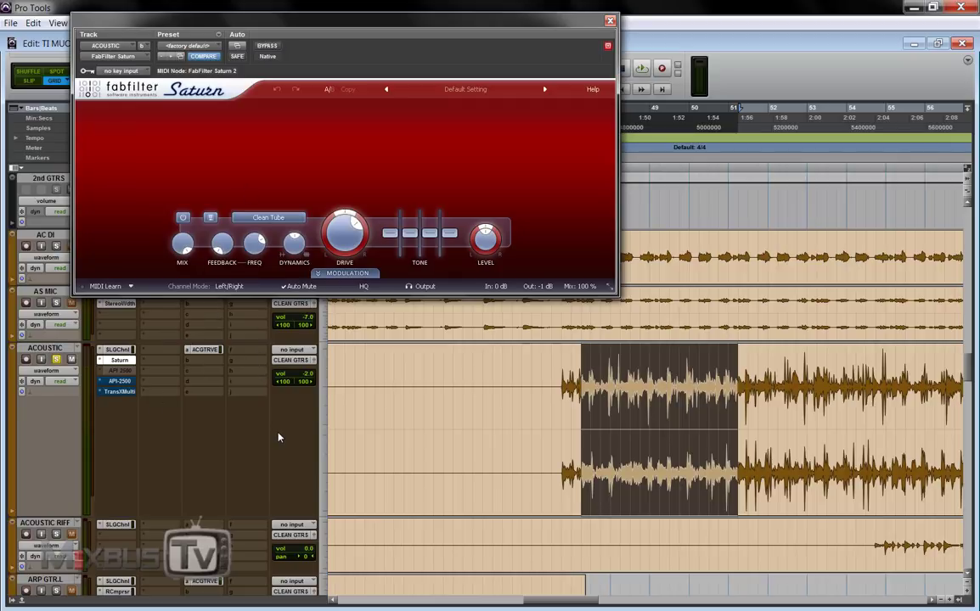
# - Open the ACOUSTIC track's active-slot API-2500 compressor, reposition its window, and leave the plug-in bypassed
pyautogui.click(121, 381)
pyautogui.click(121, 381)
pyautogui.moveTo(355, 40); pyautogui.dragTo(423, 80)
pyautogui.click(336, 87)
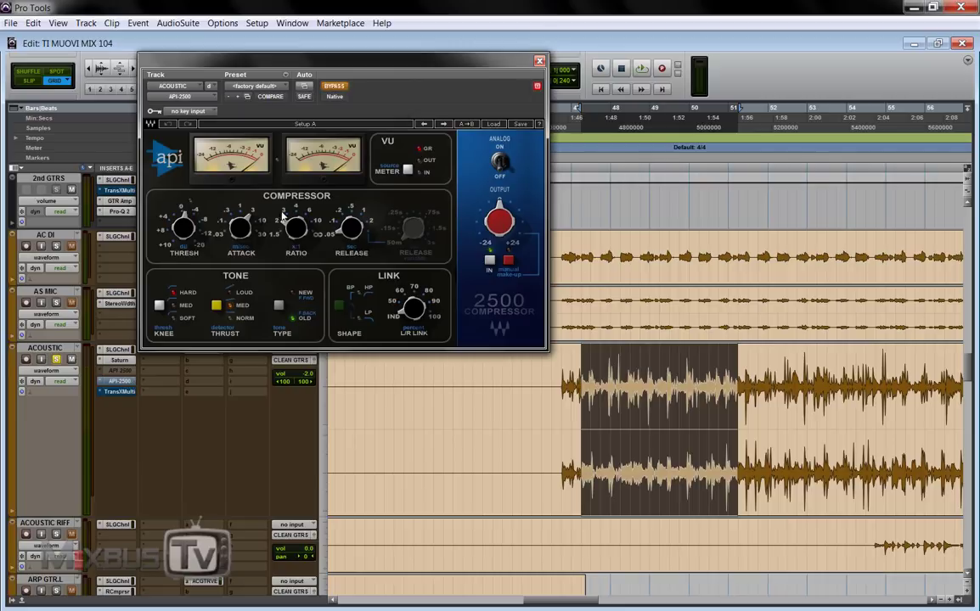
# - Play the selected acoustic passage with the API-2500 bypassed, and stop playback
pyautogui.hotkey('ctrl', ']')
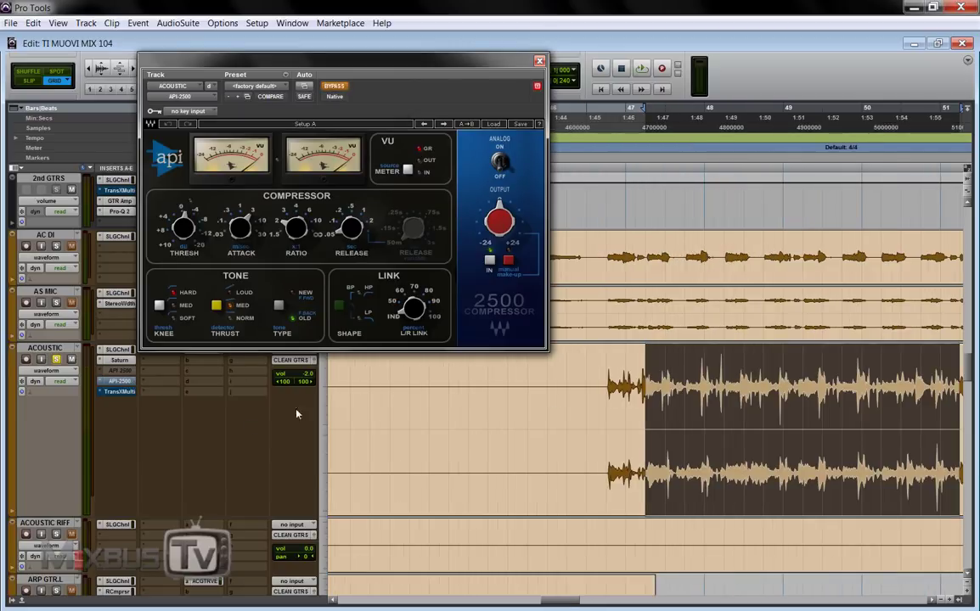
pyautogui.press('space')
pyautogui.hotkey('ctrl', '[')
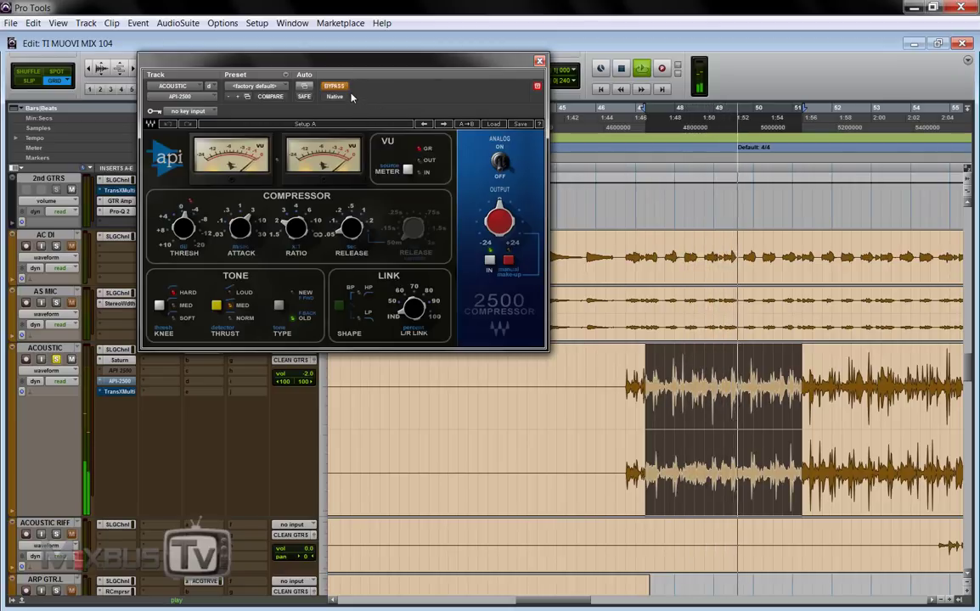
pyautogui.press('space')
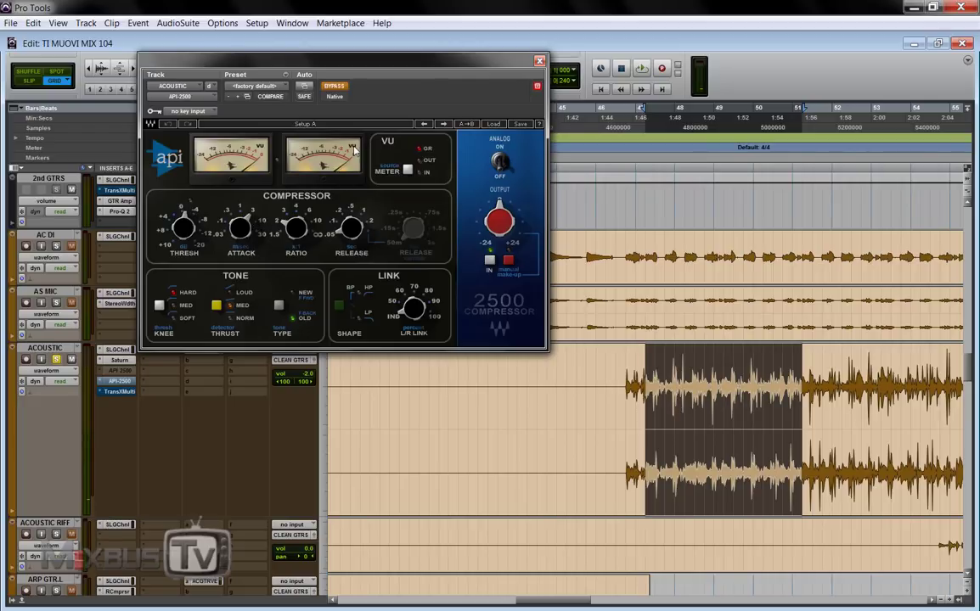
# - Take the API-2500 out of bypass, play the acoustic passage through it, and examine its compressor settings
pyautogui.click(335, 86)
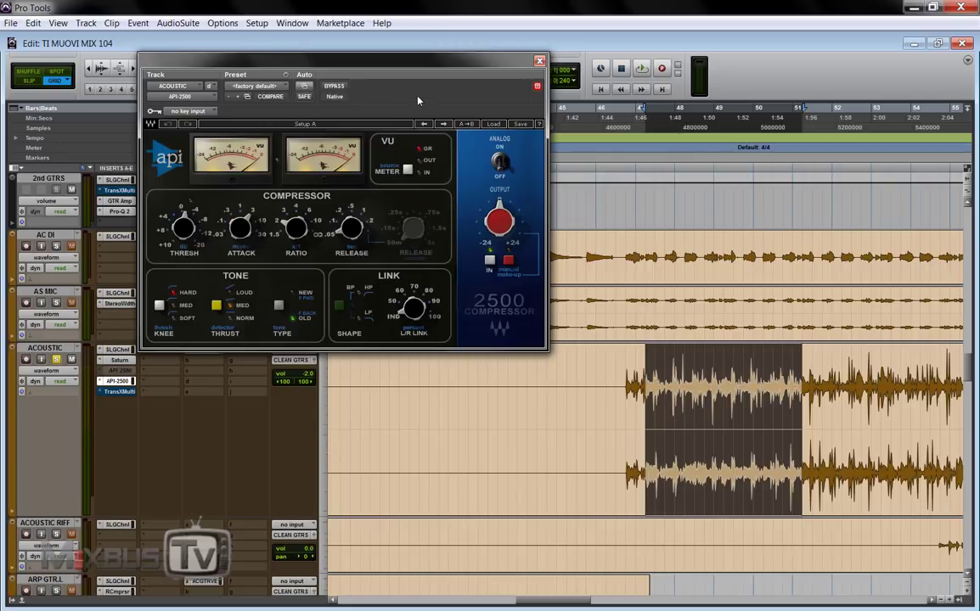
pyautogui.press('space')
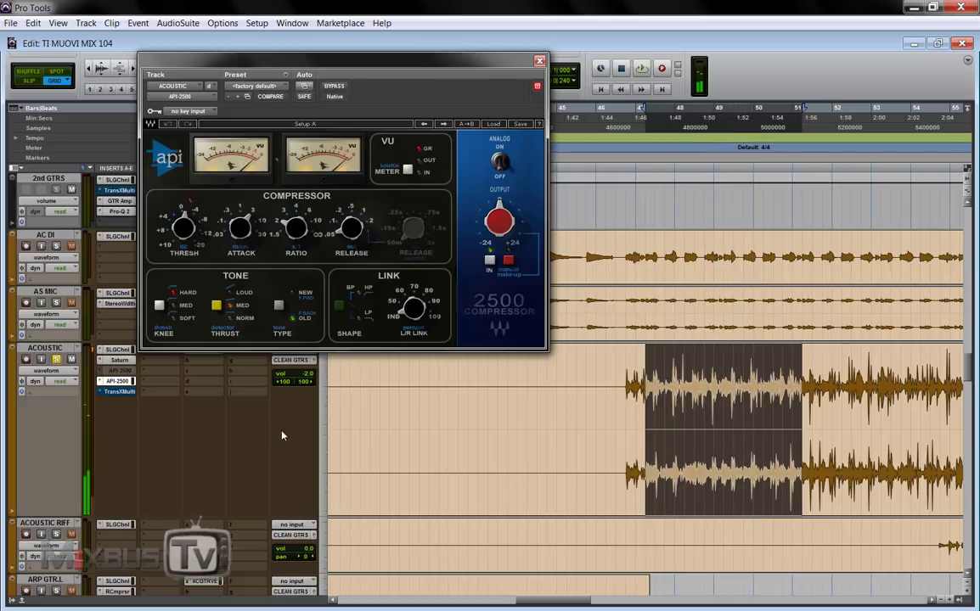
pyautogui.press('space')
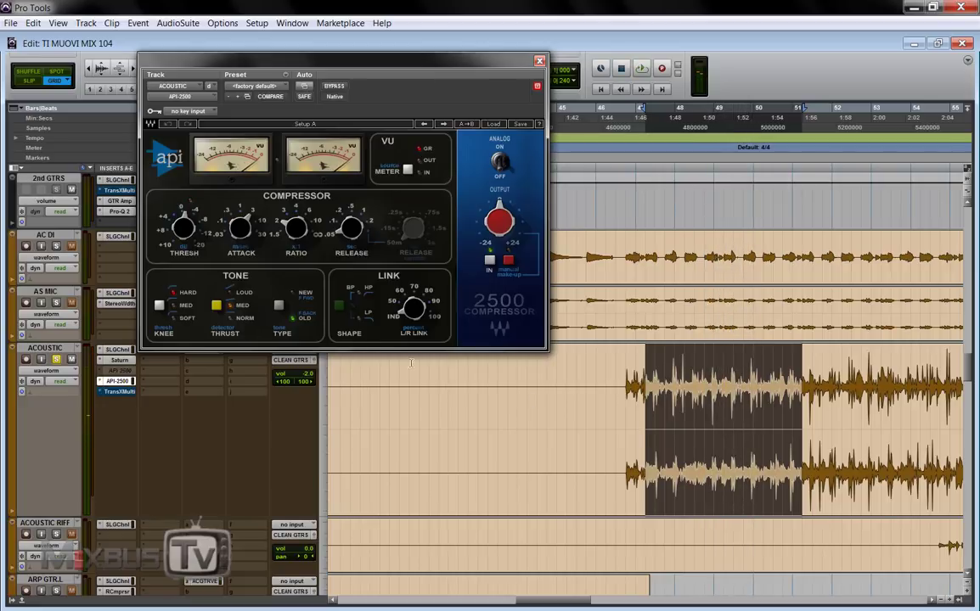
pyautogui.moveTo(413, 314)
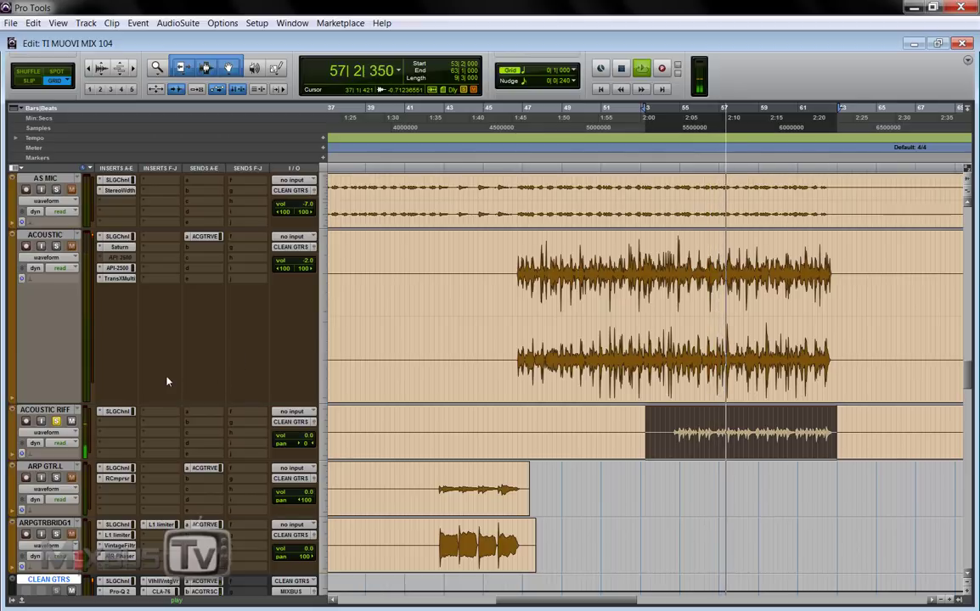
# - Stop playback, make ACOUSTIC RIFF taller and ACOUSTIC shorter, and select the riff from 54|3|000 to 63|2|000
pyautogui.hotkey('ctrl', '[')
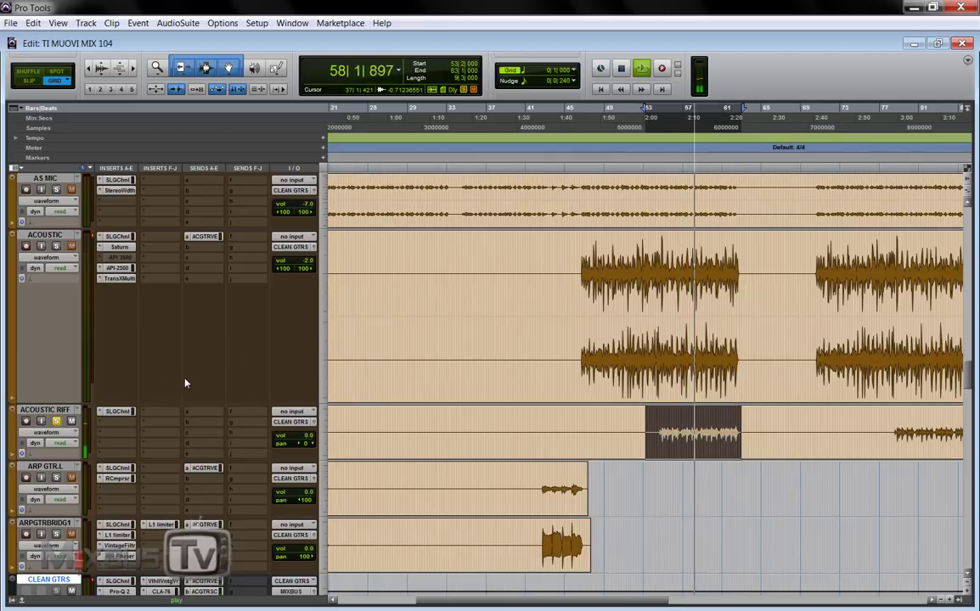
pyautogui.press('space')
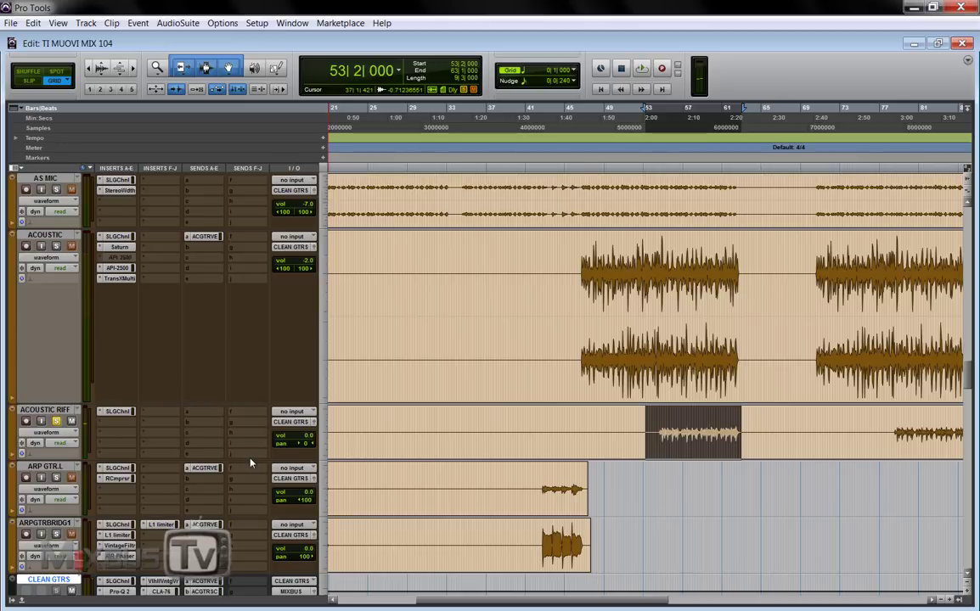
pyautogui.moveTo(250, 464); pyautogui.dragTo(242, 495)
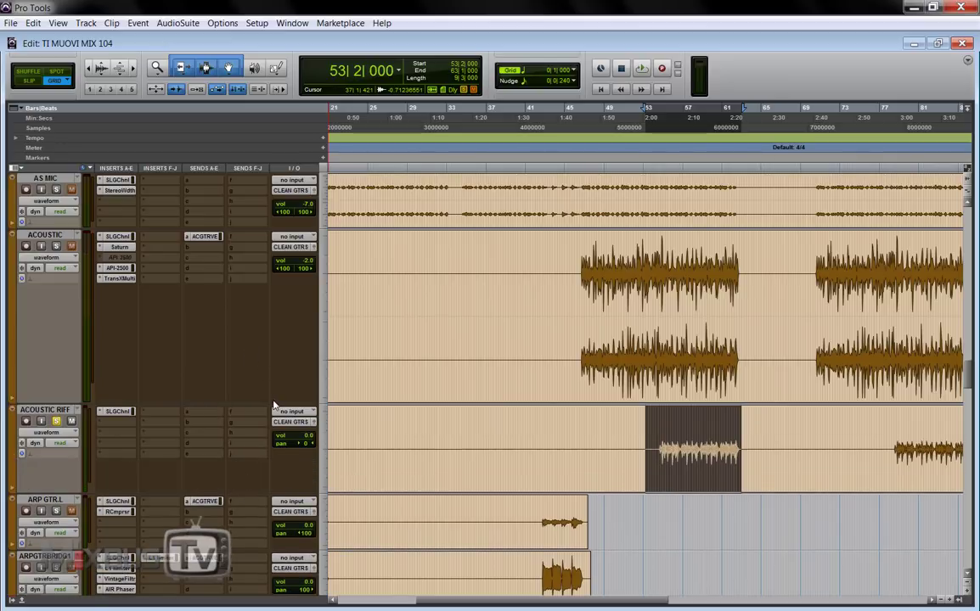
pyautogui.moveTo(273, 389); pyautogui.dragTo(259, 314)
pyautogui.hotkey('ctrl', ']')
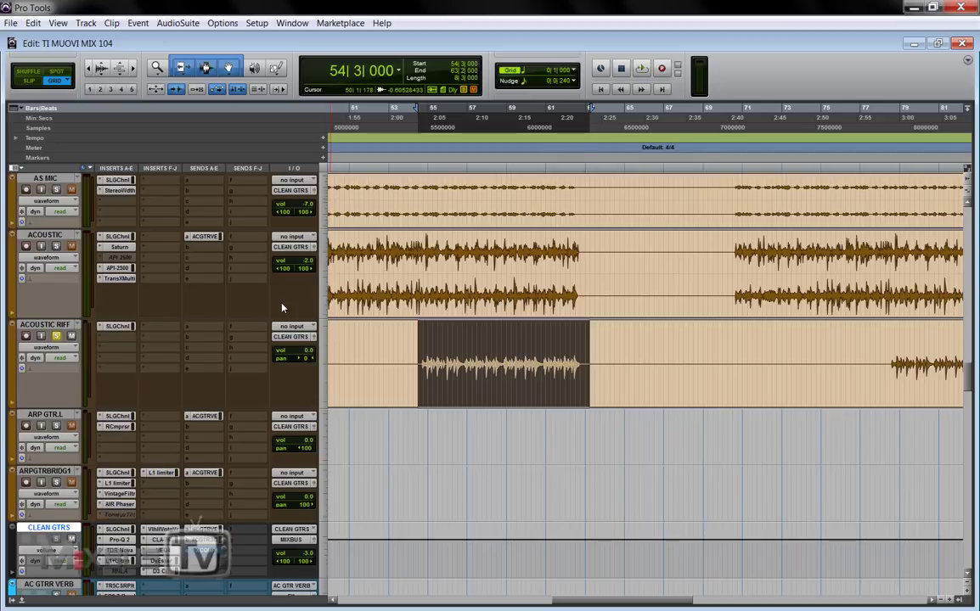
# - Open the SSLGChannel on the ACOUSTIC RIFF track, inspect its settings, and close the plug-in
pyautogui.click(113, 327)
pyautogui.moveTo(364, 294); pyautogui.dragTo(392, 154)
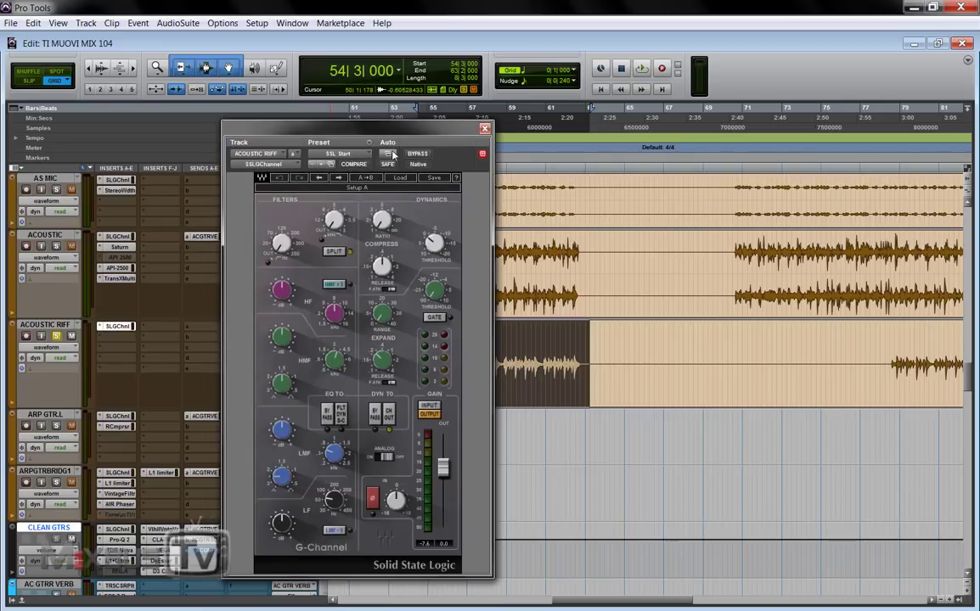
pyautogui.click(485, 129)
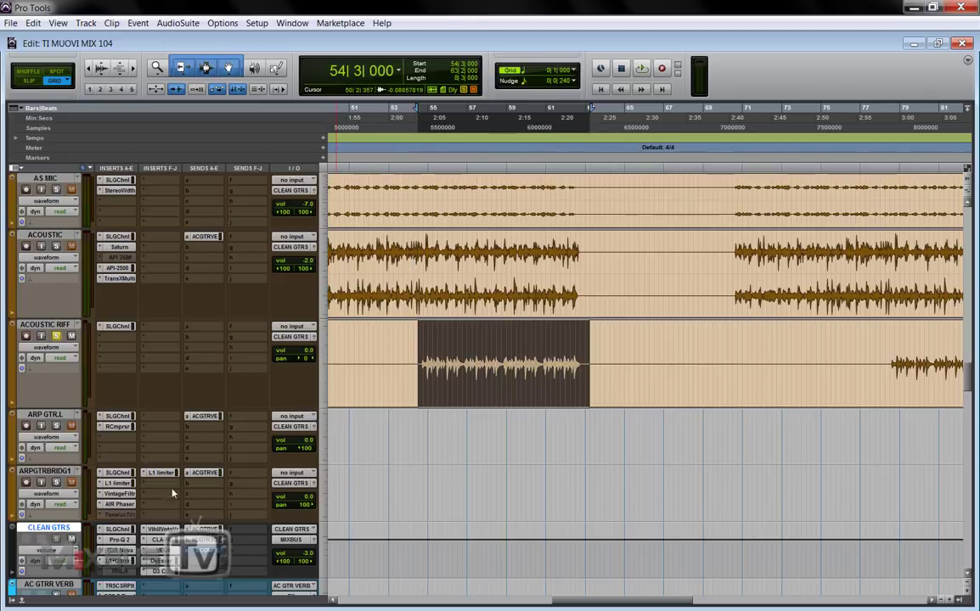
# - Play the soloed ACOUSTIC RIFF selection through the CLEAN GTRS bus, and stop playback
pyautogui.click(66, 528)
pyautogui.press('space')
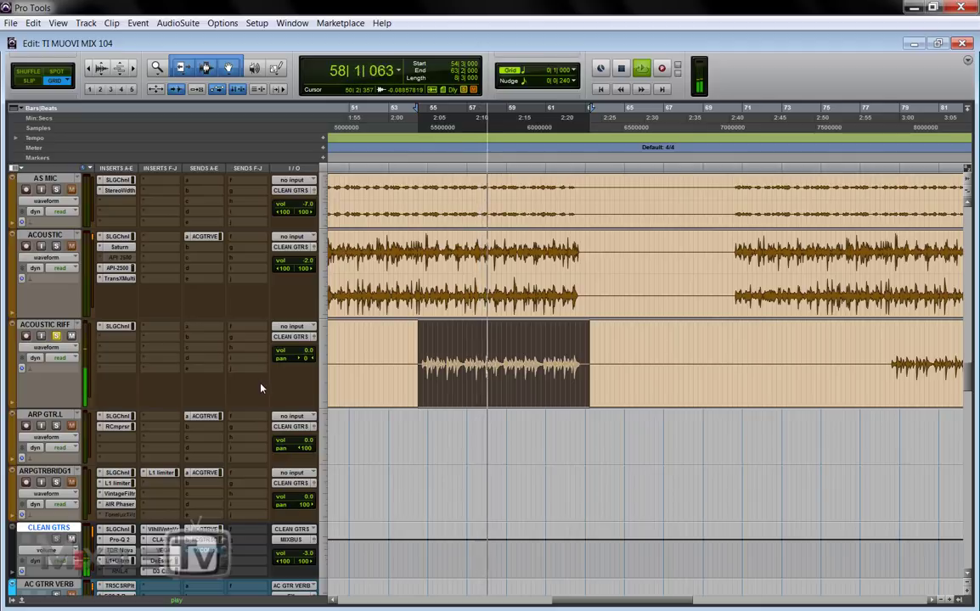
pyautogui.press('space')
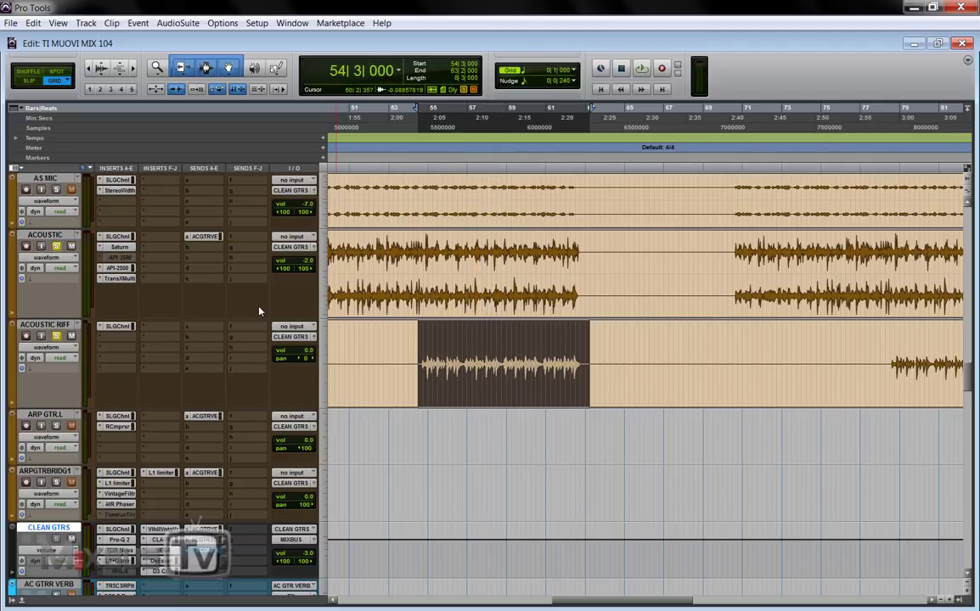
# - Play the riff together with the soloed ACOUSTIC track, add AS MIC and AC DI to the solo, and stop playback
pyautogui.hotkey('ctrl', '[')
pyautogui.press('space')
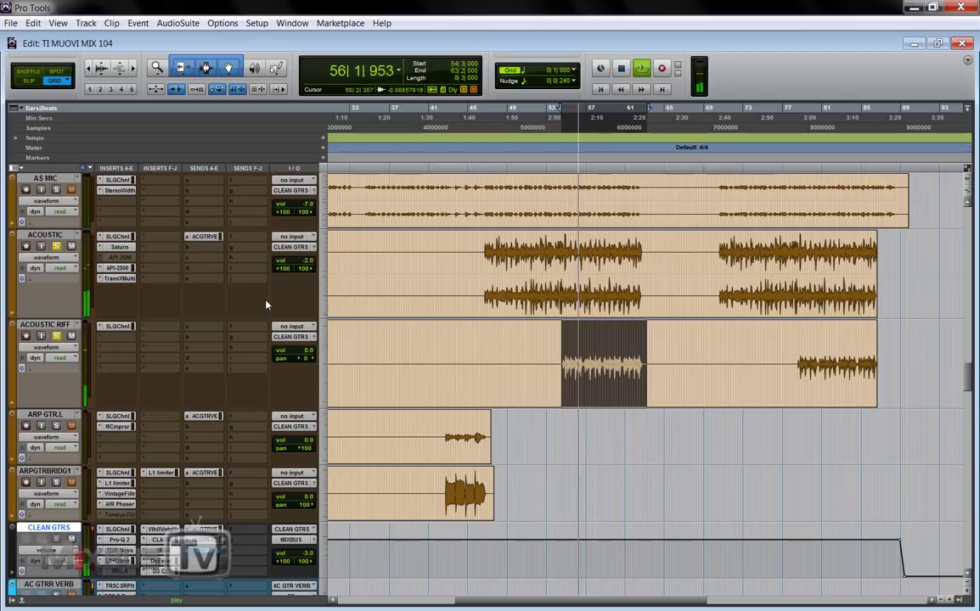
pyautogui.scroll(1, 265, 305)
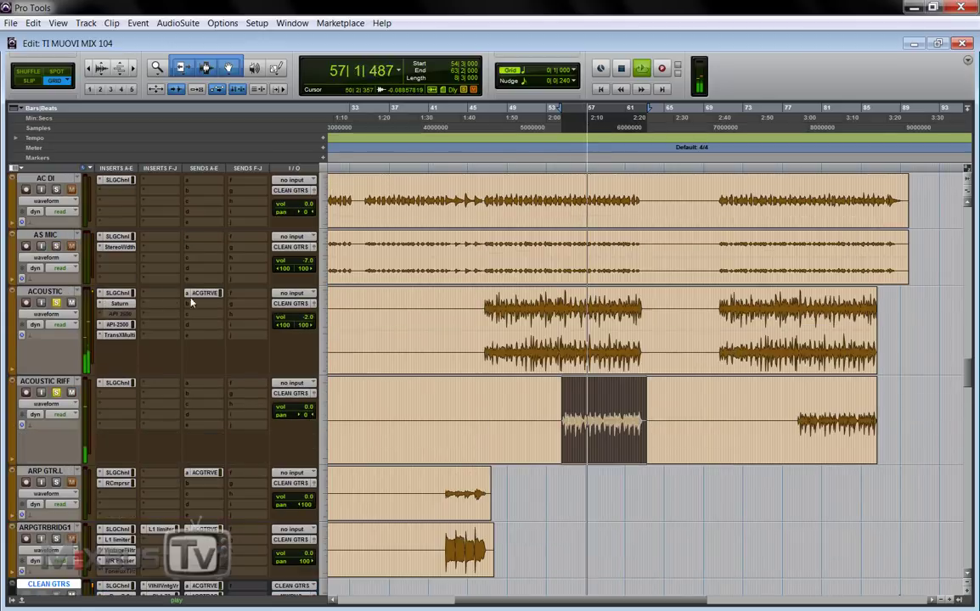
pyautogui.click(55, 247)
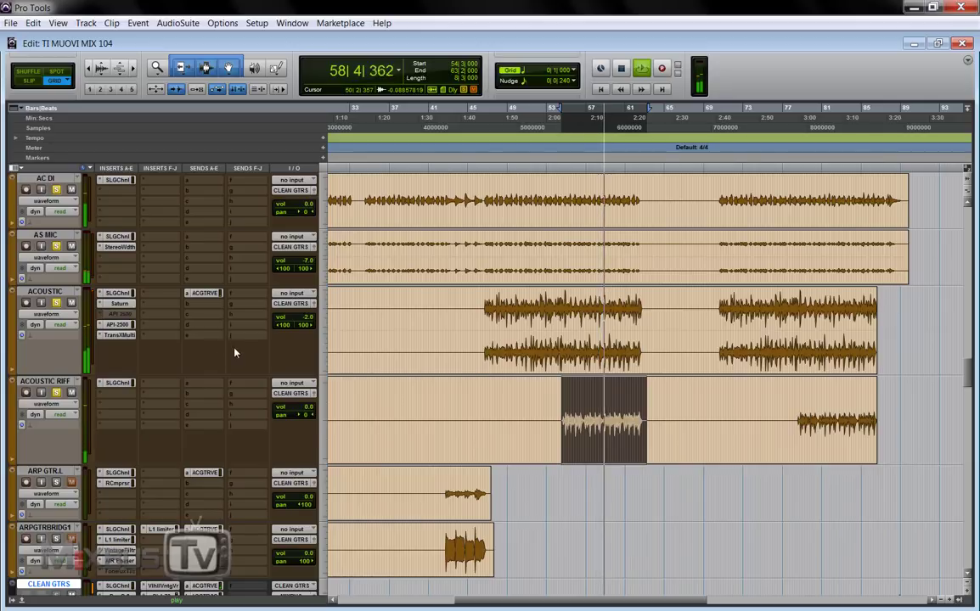
pyautogui.press('space')
pyautogui.hotkey('ctrl', ']')
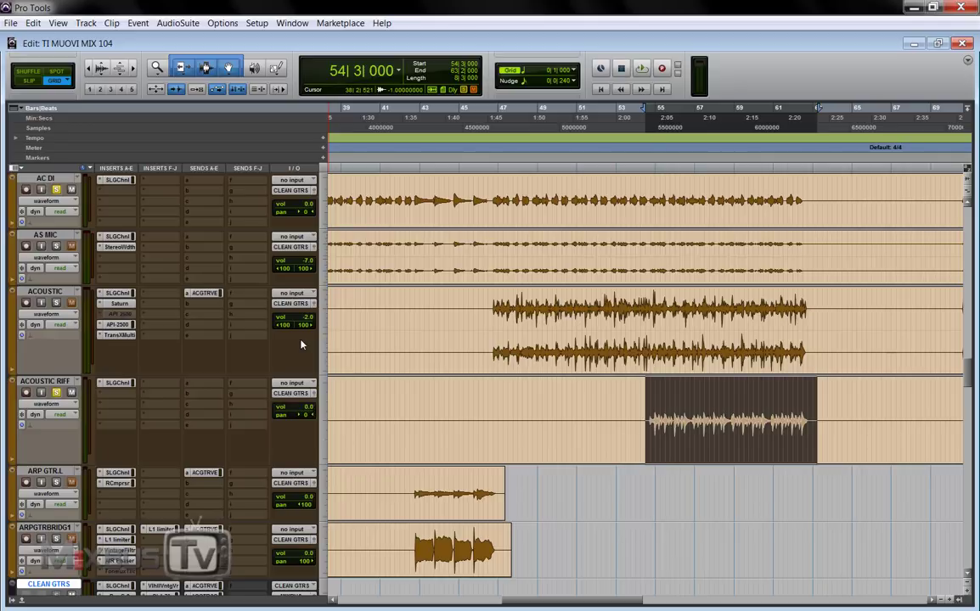
# - Play the selected riff with the soloed AC DI track, and add AS MIC and ACOUSTIC to the solo during playback
pyautogui.press('space')
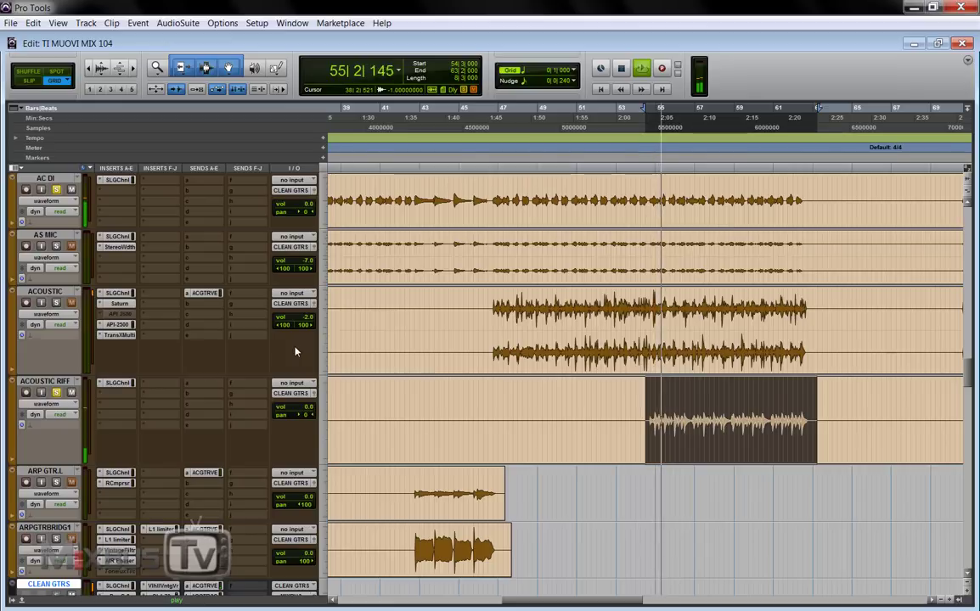
pyautogui.hotkey('ctrl', '[')
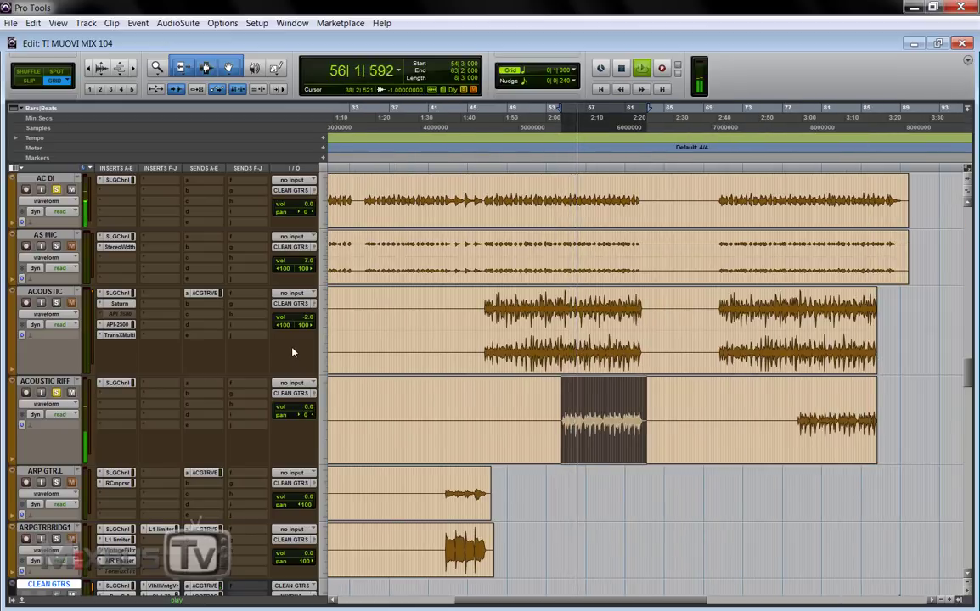
pyautogui.click(58, 304)
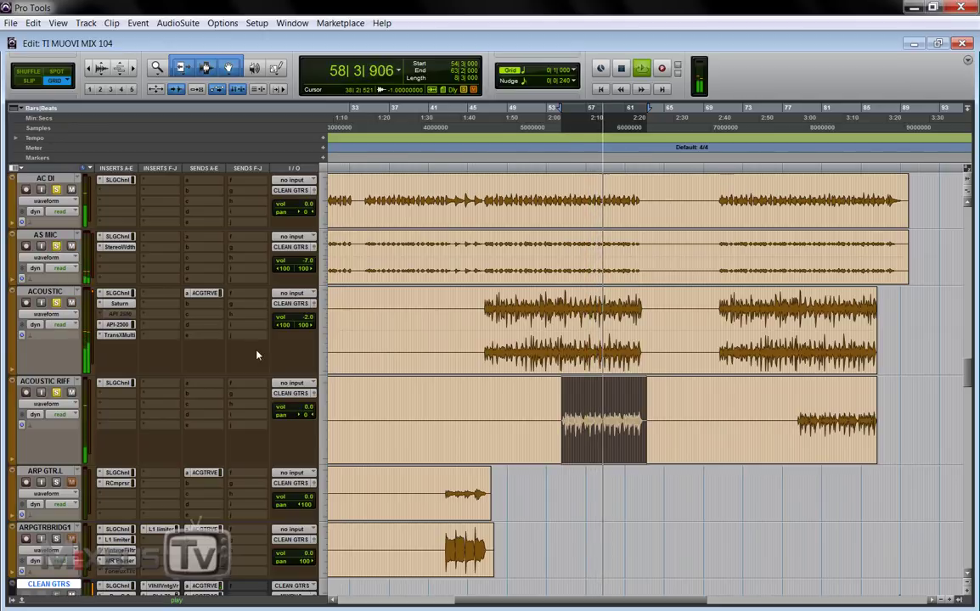
pyautogui.hotkey('ctrl', '[')
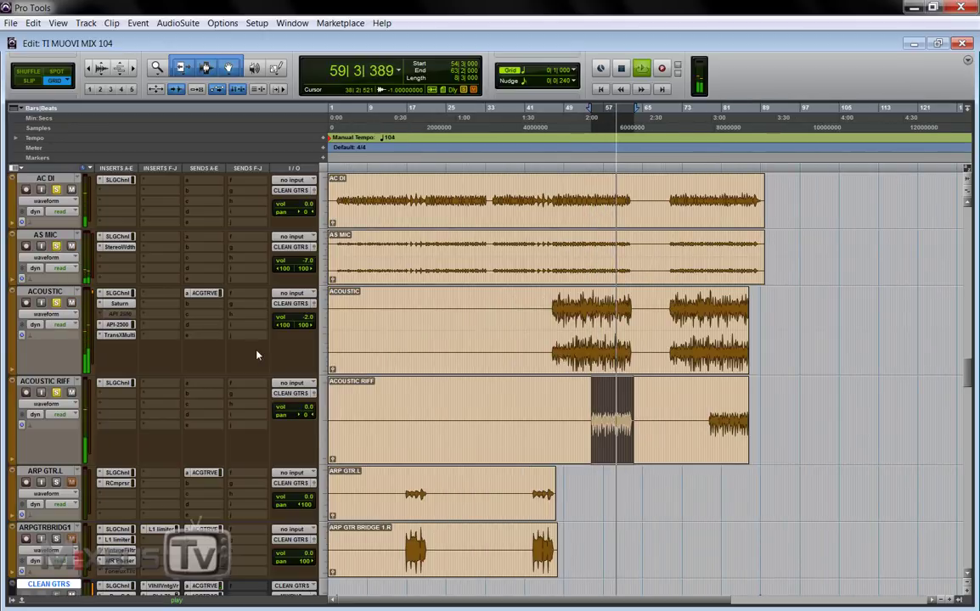
# - Solo the AC GTRR VERB track while the acoustic guitars play, and stop playback
pyautogui.scroll(-5, 258, 355)
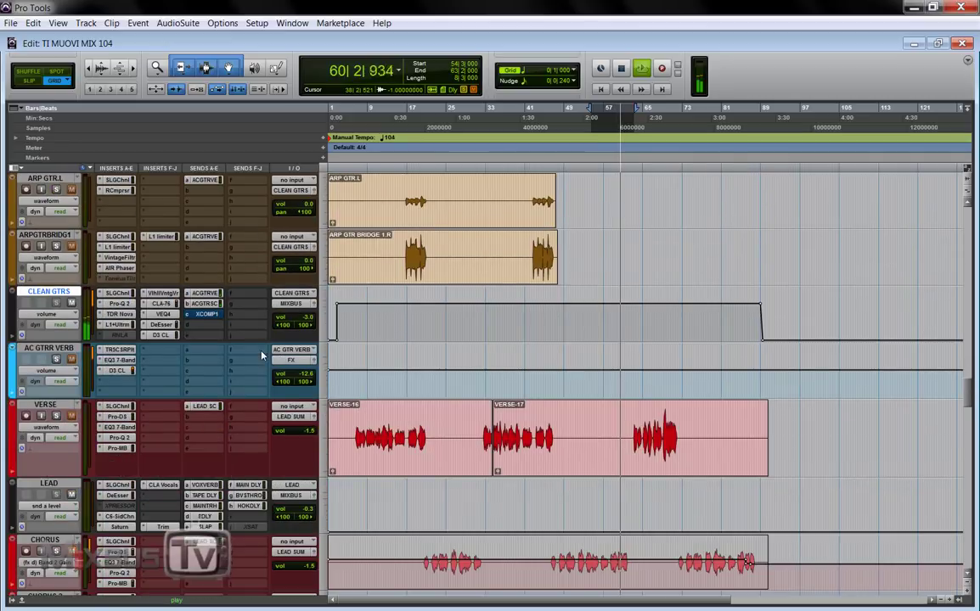
pyautogui.hotkey('shift', 's')
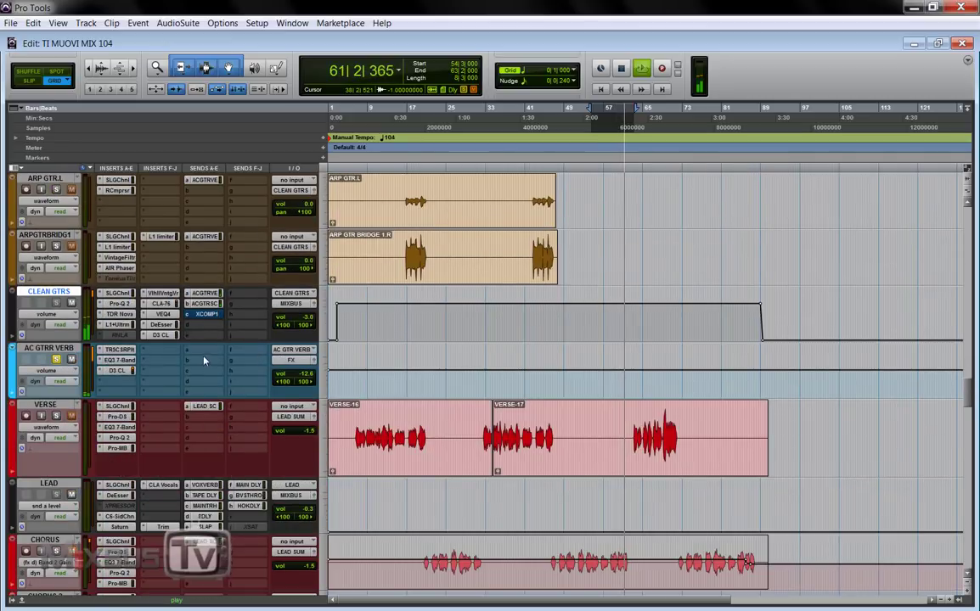
pyautogui.scroll(5, 296, 339)
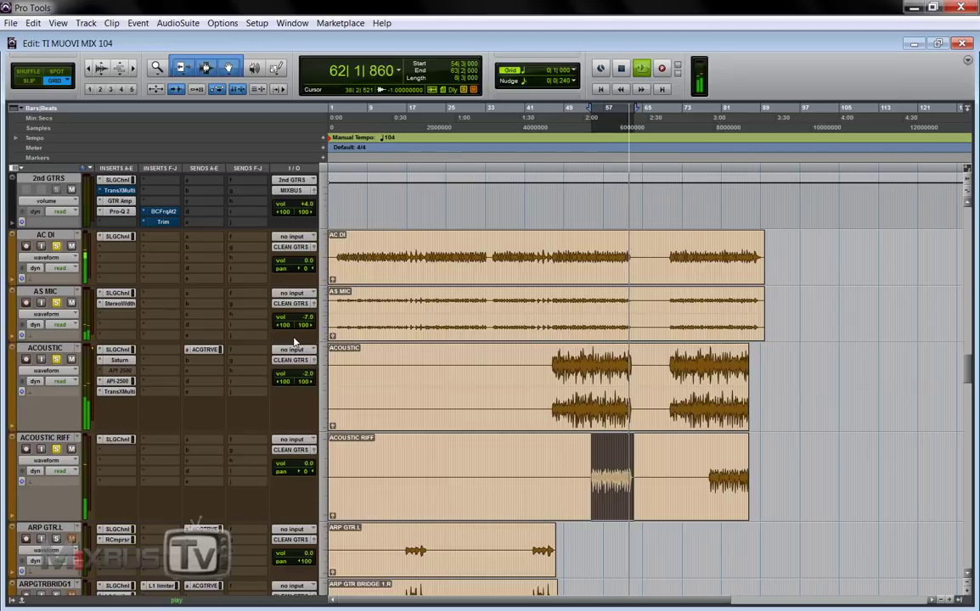
pyautogui.scroll(-1, 295, 341)
pyautogui.press('space')
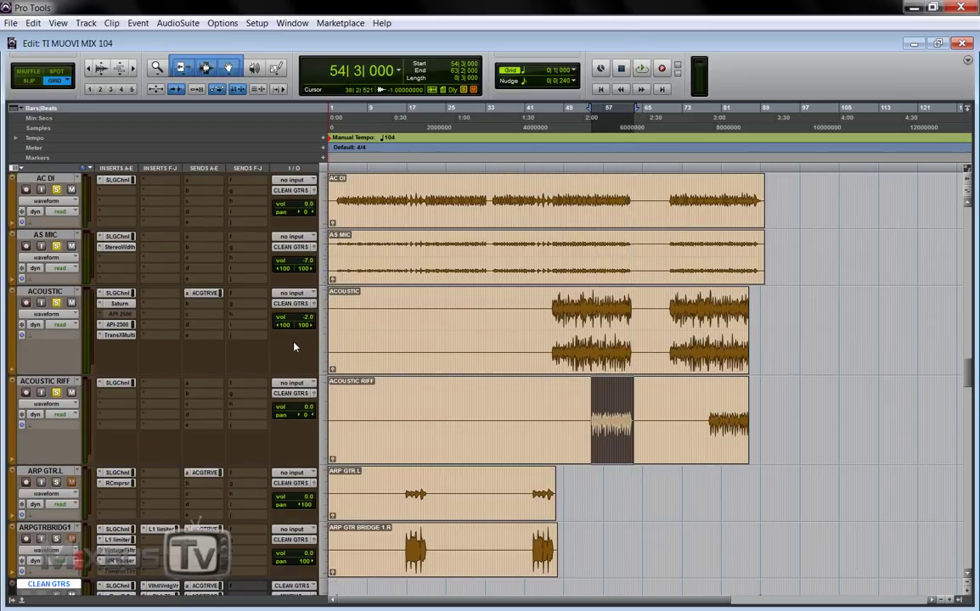
# - Select the first arpeggio passage from 16|3|000 to 21|3|000 on the ARP GTR.L and ARPGTRBRIDG1 tracks
pyautogui.scroll(10, 294, 347)
pyautogui.scroll(5, 457, 366)
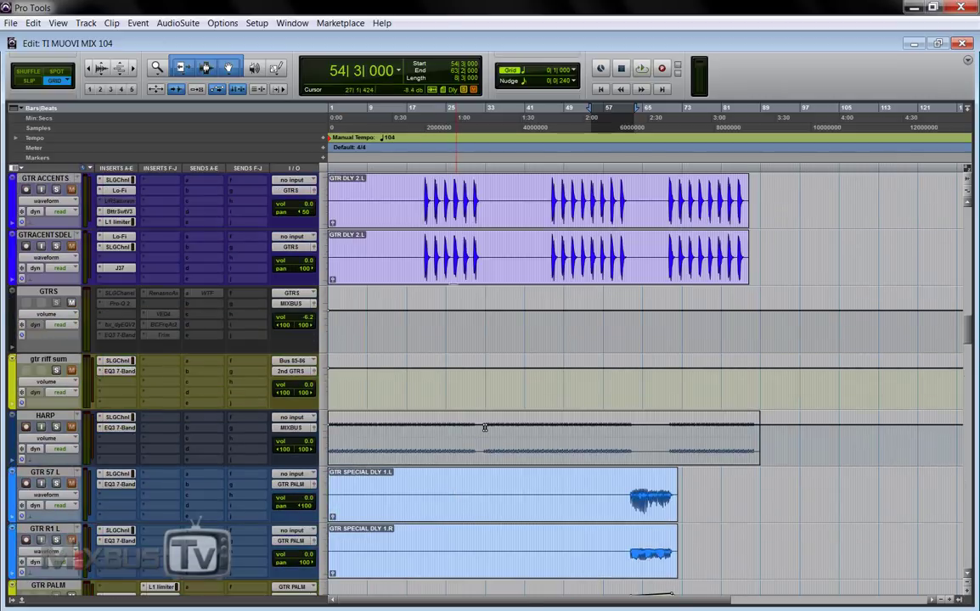
pyautogui.scroll(-10, 476, 267)
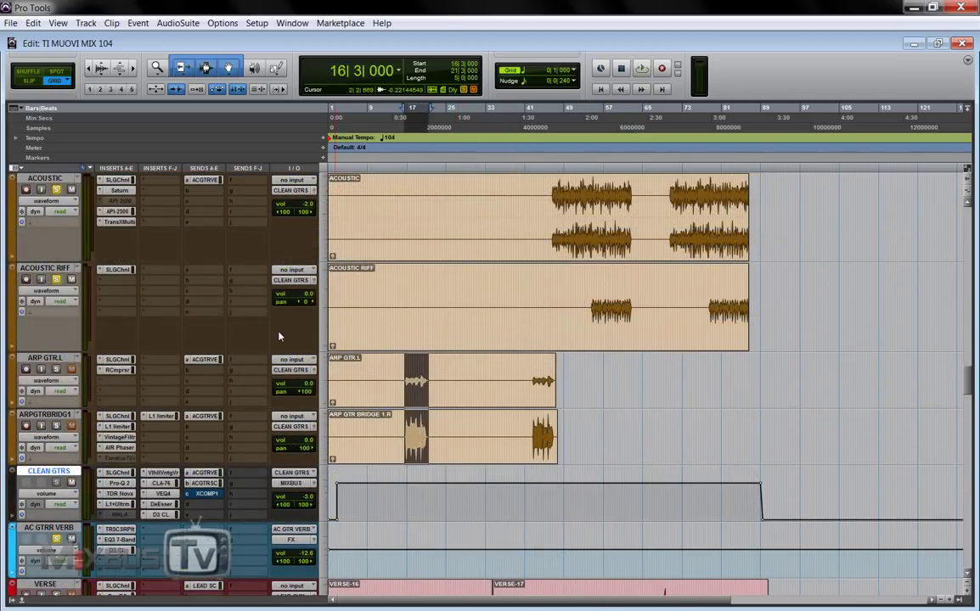
pyautogui.scroll(3, 540, 363)
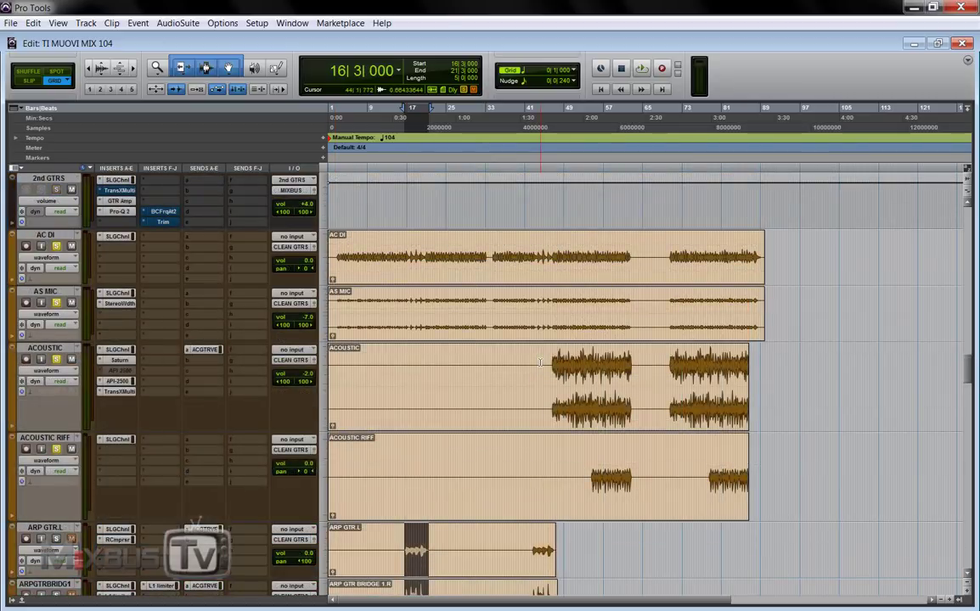